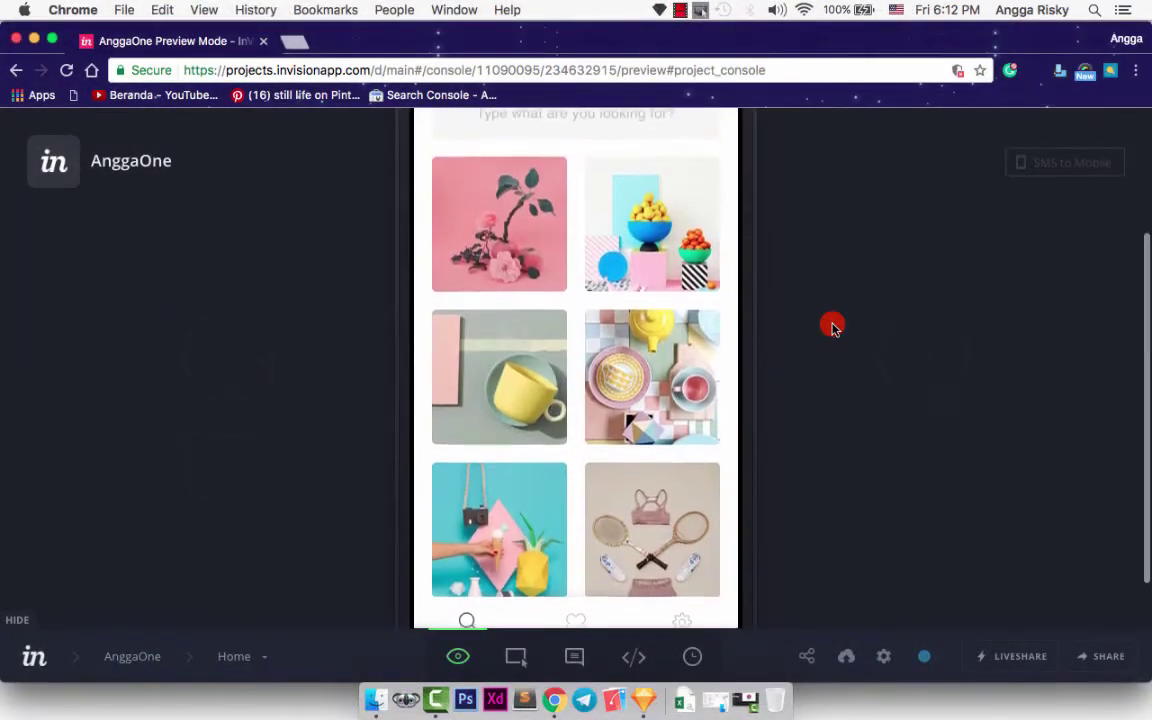
Test the prototype hotspots by visiting the Cate and Cate 2 screens and returning Home
left_click(623, 190)
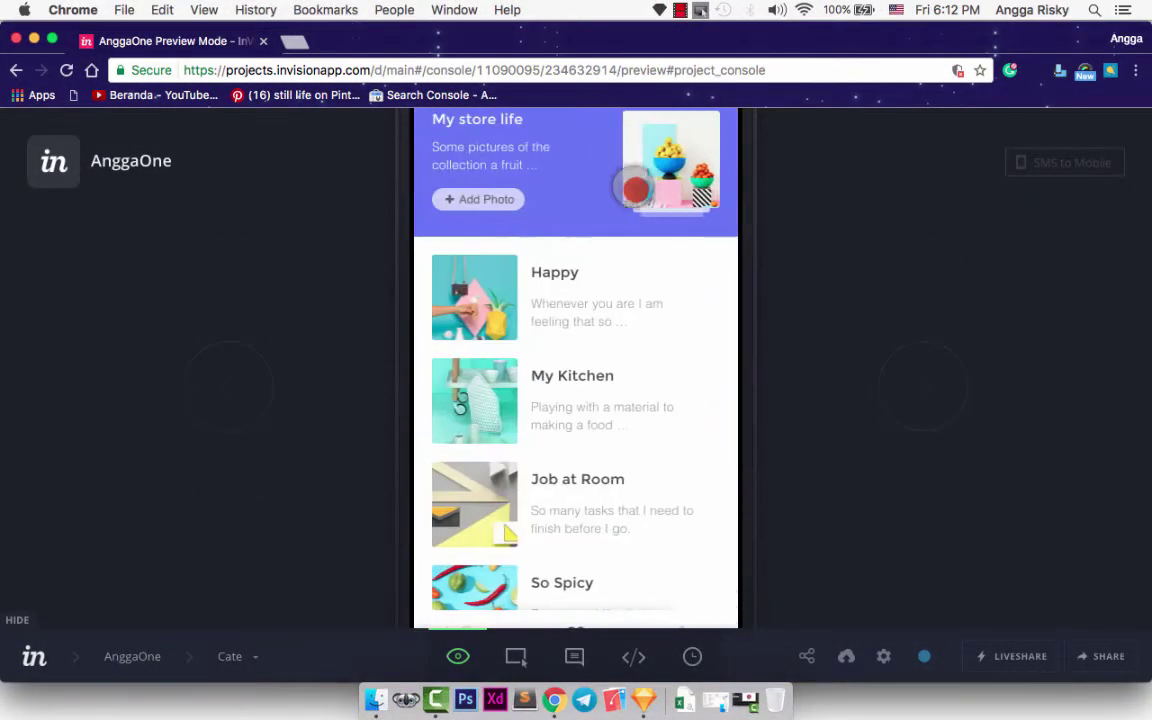
scroll(581, 222, "down", 2)
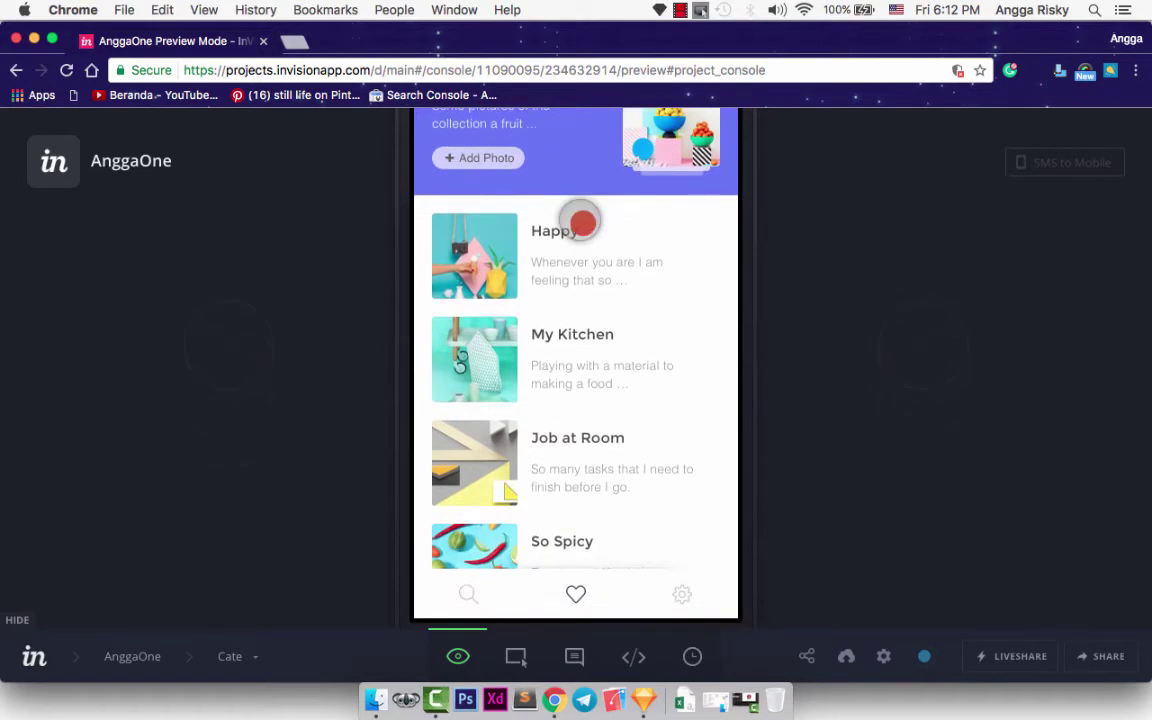
left_click(466, 586)
left_click(520, 286)
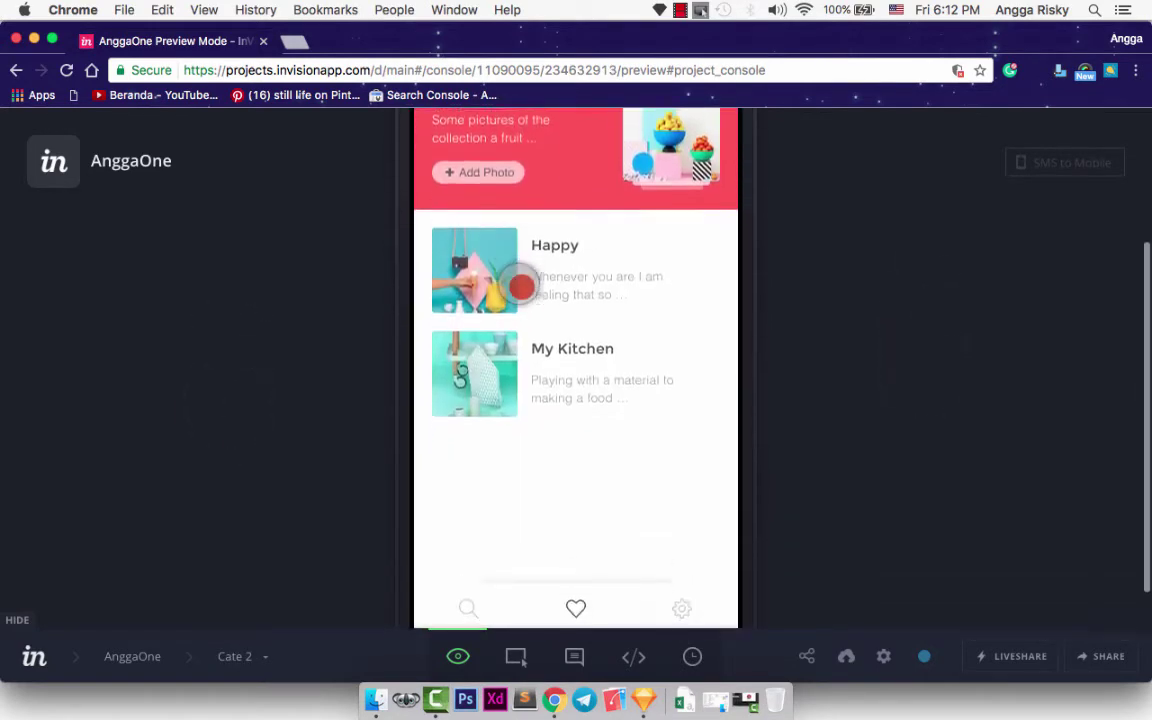
left_click(470, 592)
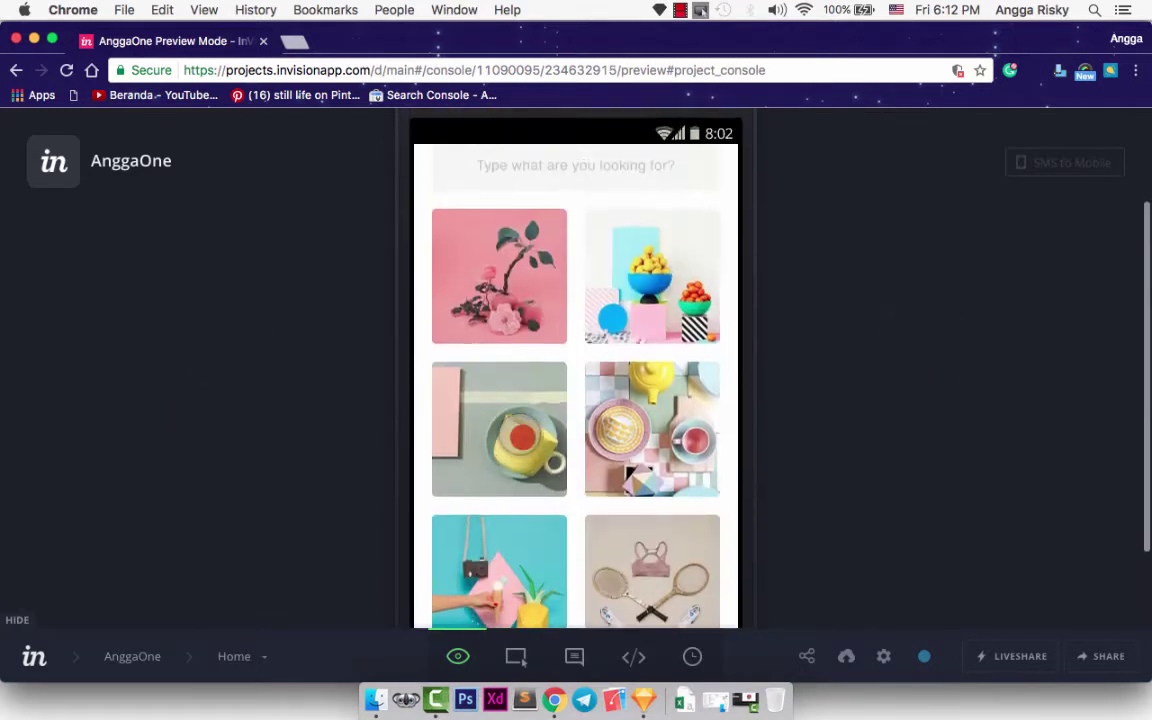
scroll(520, 445, "down", 2)
Post comment 1 on the first flower image, then go back to preview mode
left_click(574, 656)
left_click(533, 315)
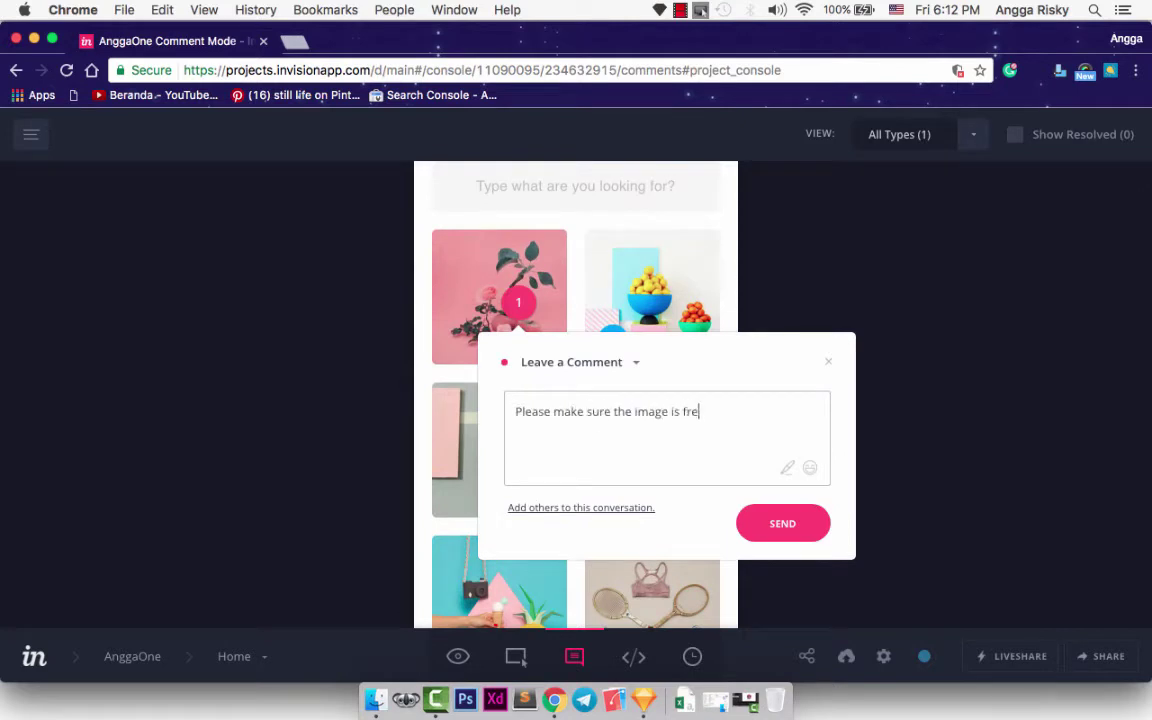
left_click(797, 523)
left_click(800, 472)
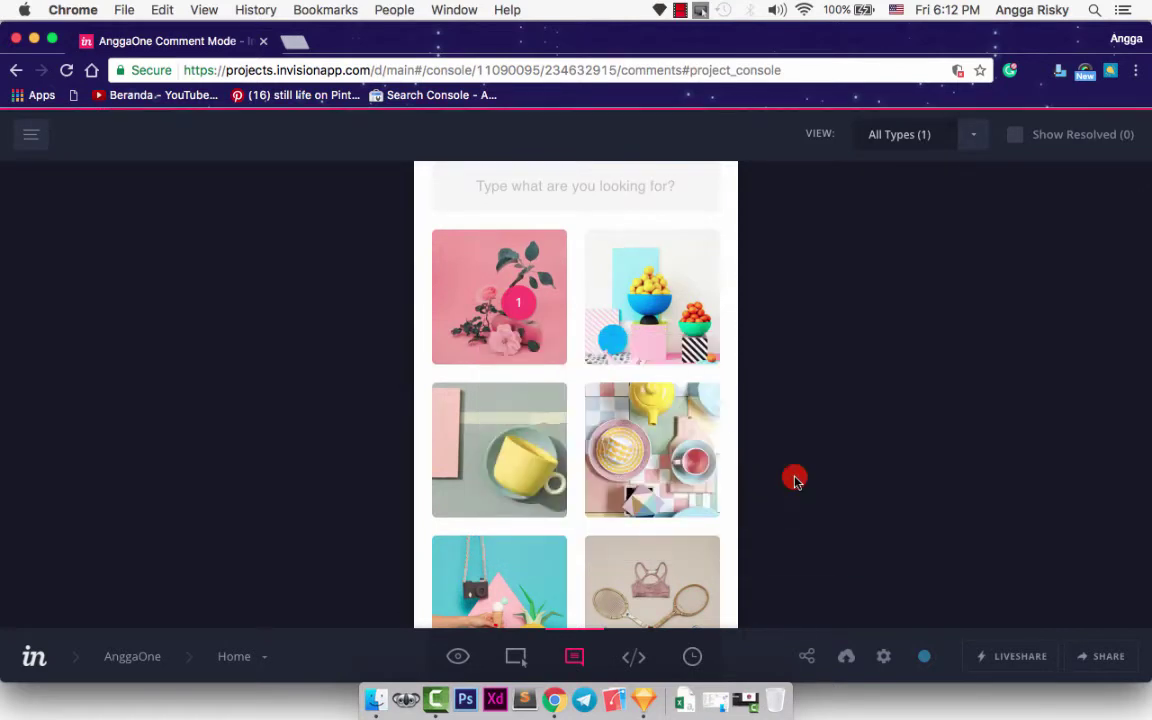
scroll(720, 560, "down", 1)
left_click(458, 656)
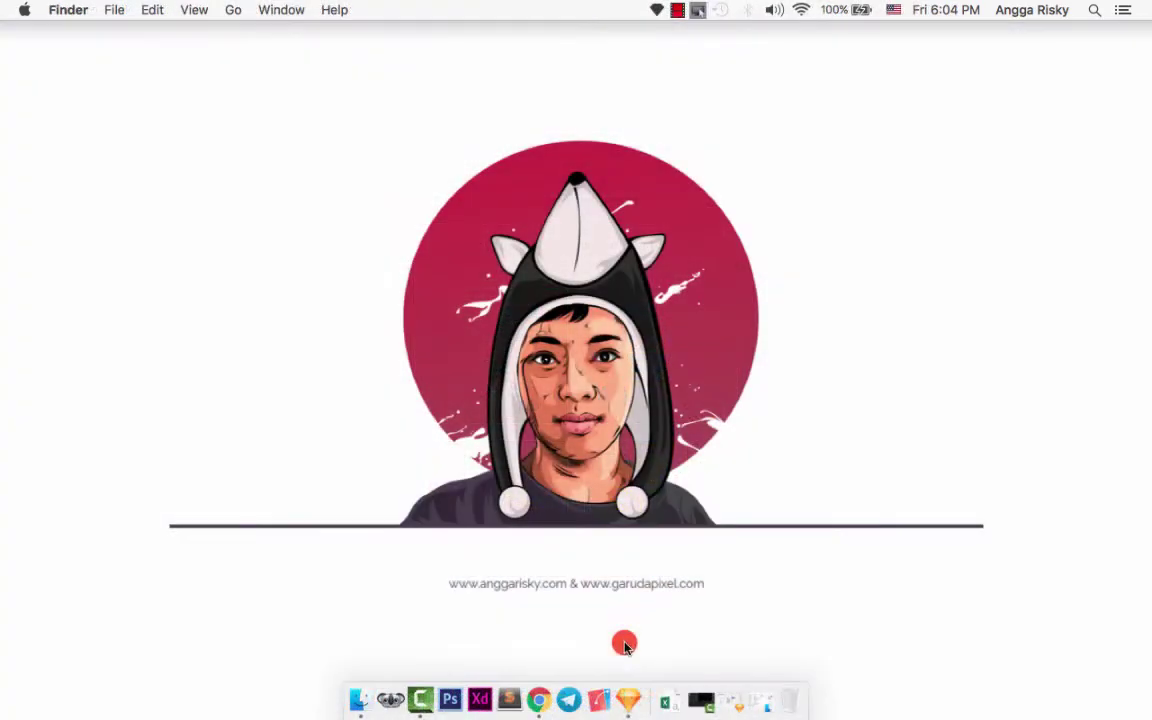
Bring Sketch forward and zoom the Master canvas between 100% and 50% to inspect the artboards
left_click(628, 700)
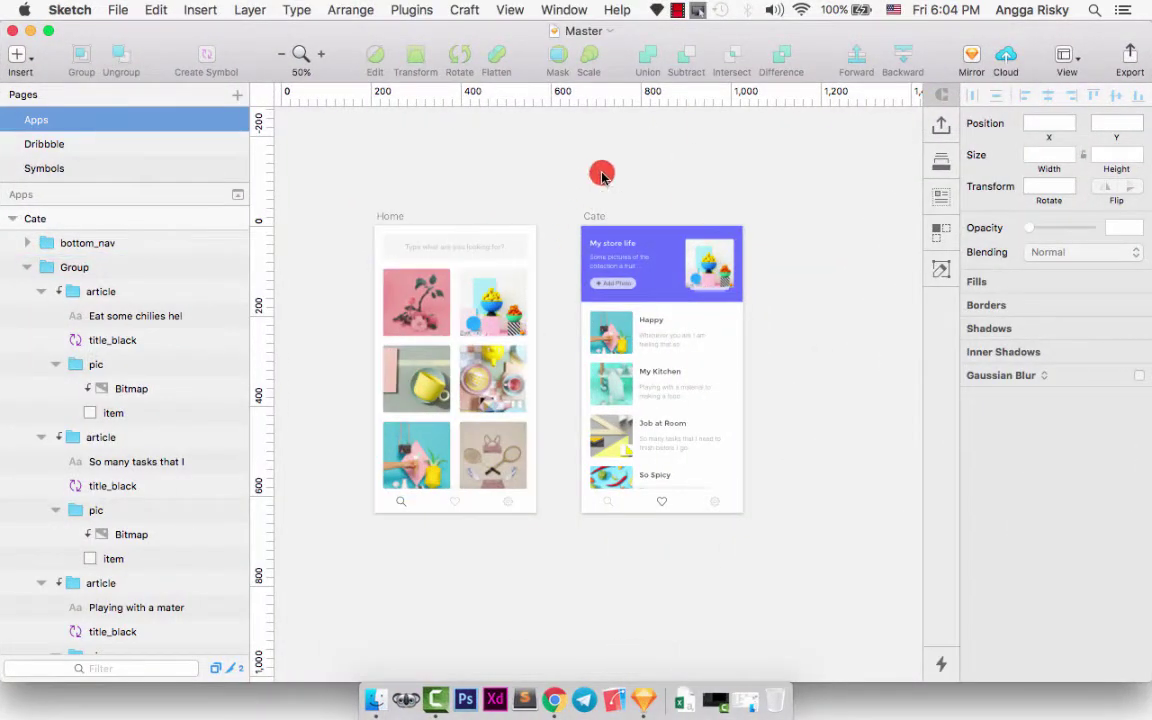
key("super+equal")
scroll(601, 175, "up", 5)
scroll(601, 175, "left", 5)
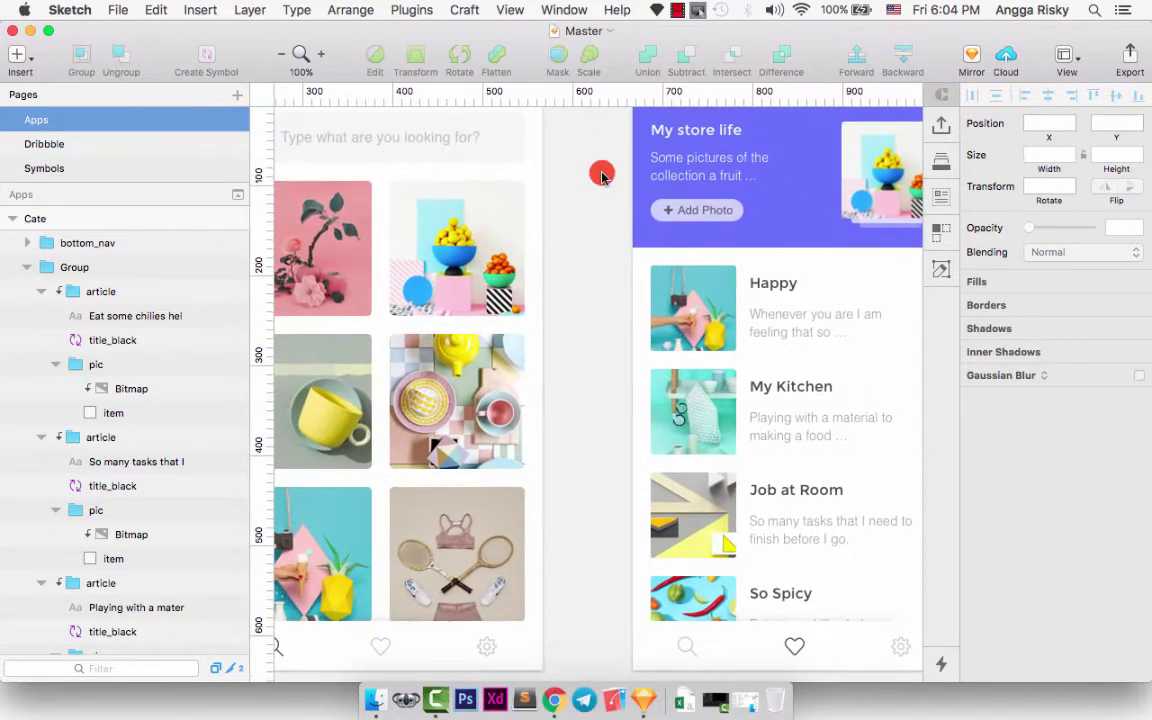
scroll(601, 175, "down", 3)
scroll(601, 175, "left", 1)
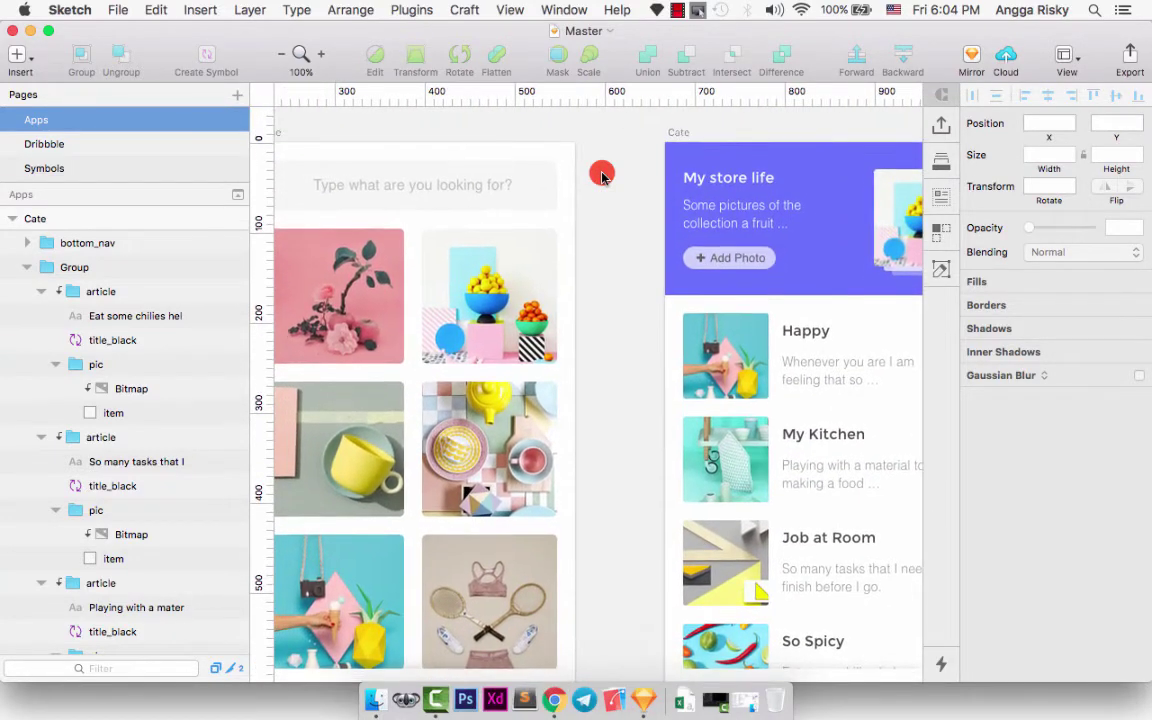
scroll(601, 175, "left", 3)
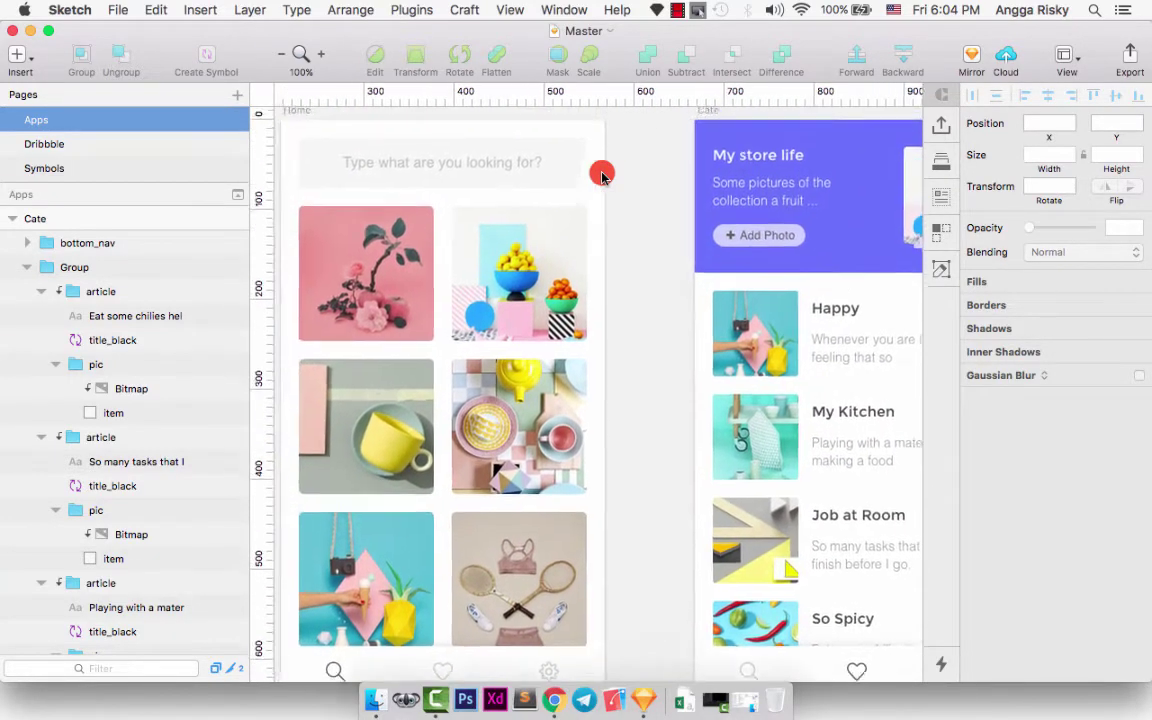
key("super+minus")
scroll(635, 149, "right", 3)
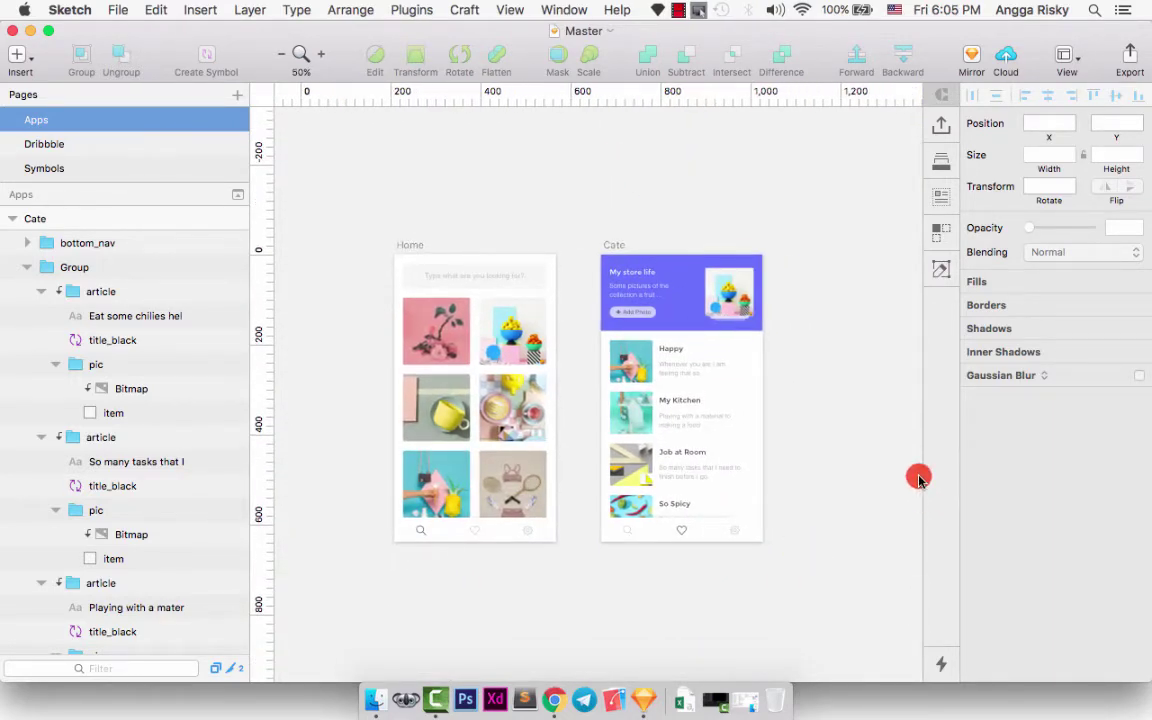
Check the Craft Sync options, then settle at 50% zoom with Home and Cate visible
left_click(458, 12)
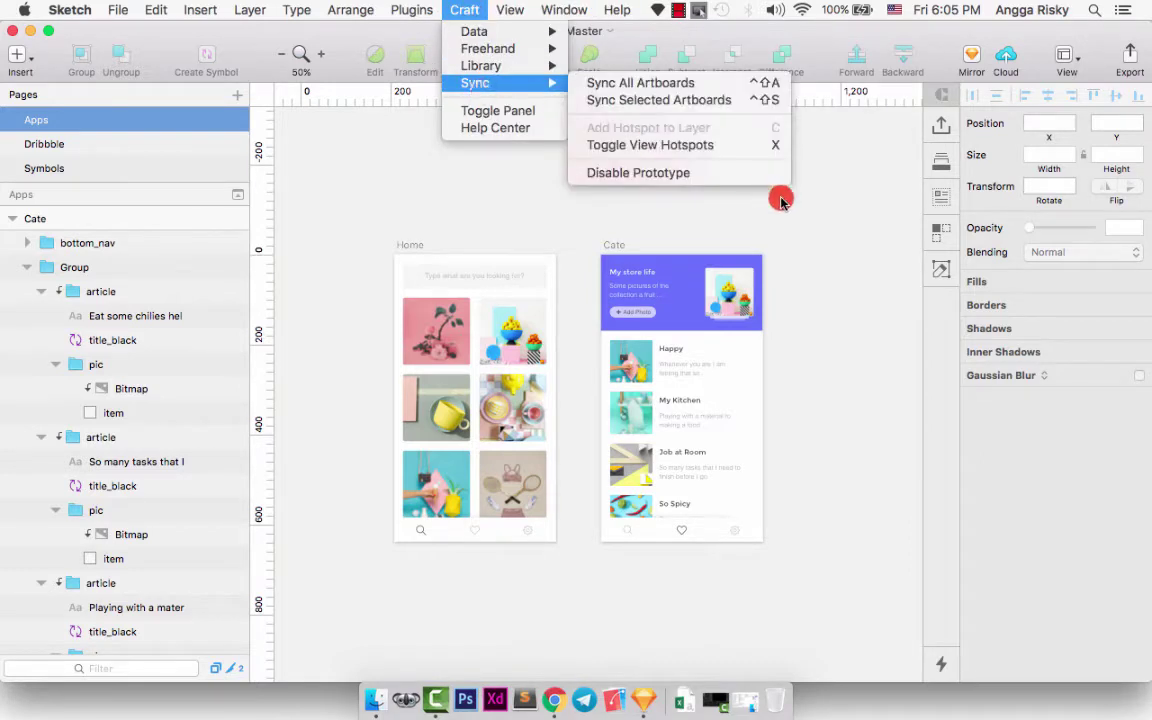
left_click(818, 237)
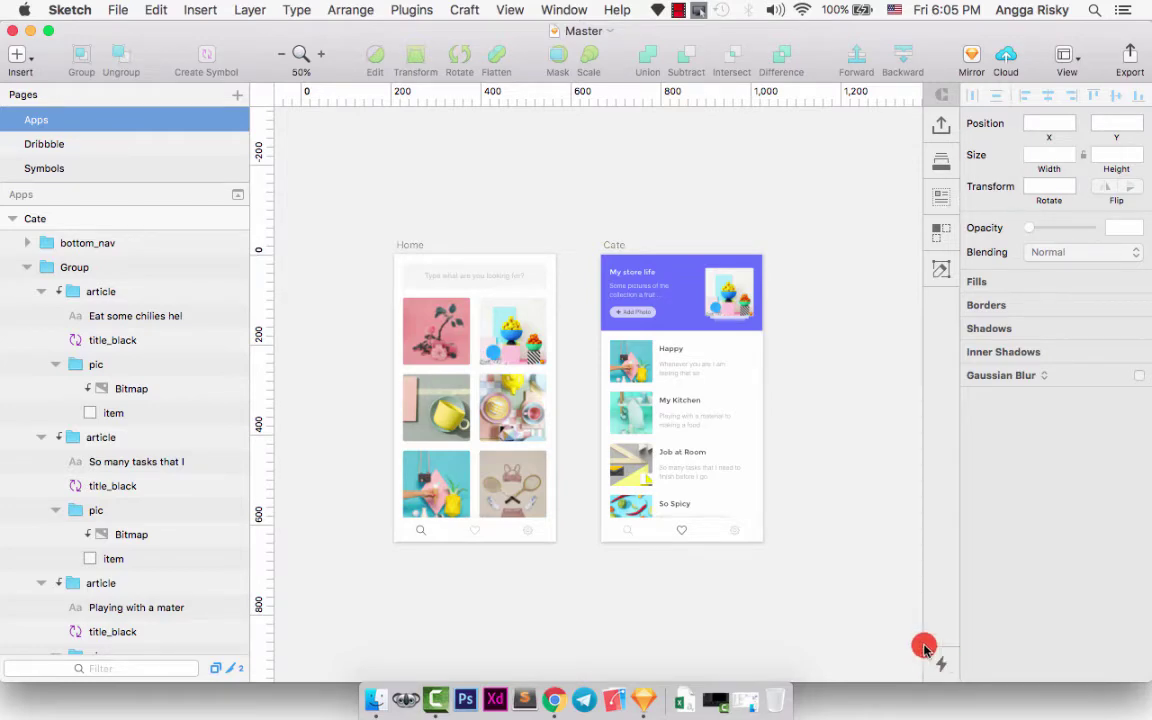
key("super+equal")
scroll(884, 607, "right", 3)
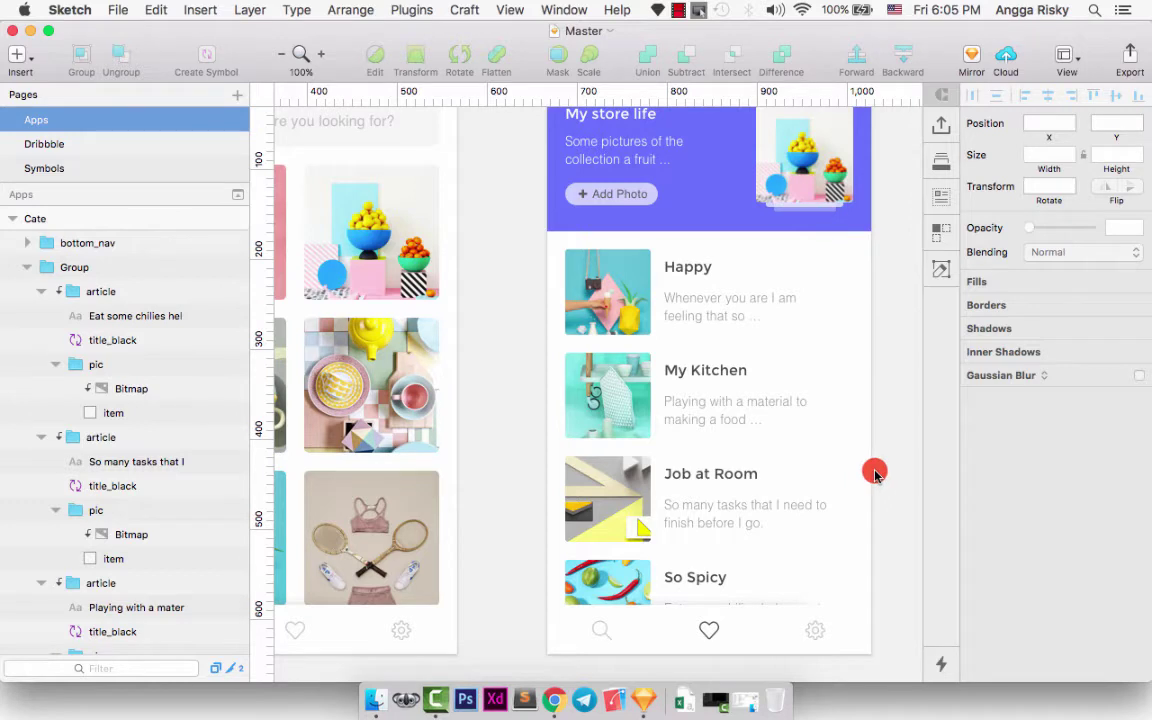
scroll(875, 473, "right", 1)
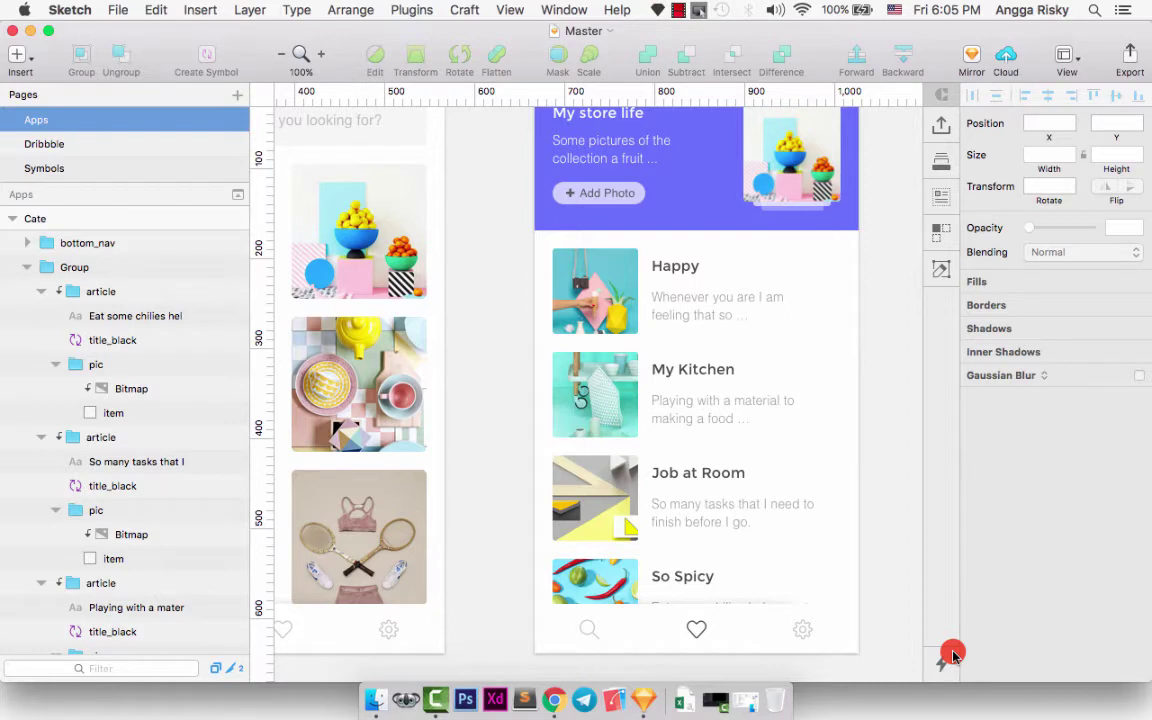
key("super+minus")
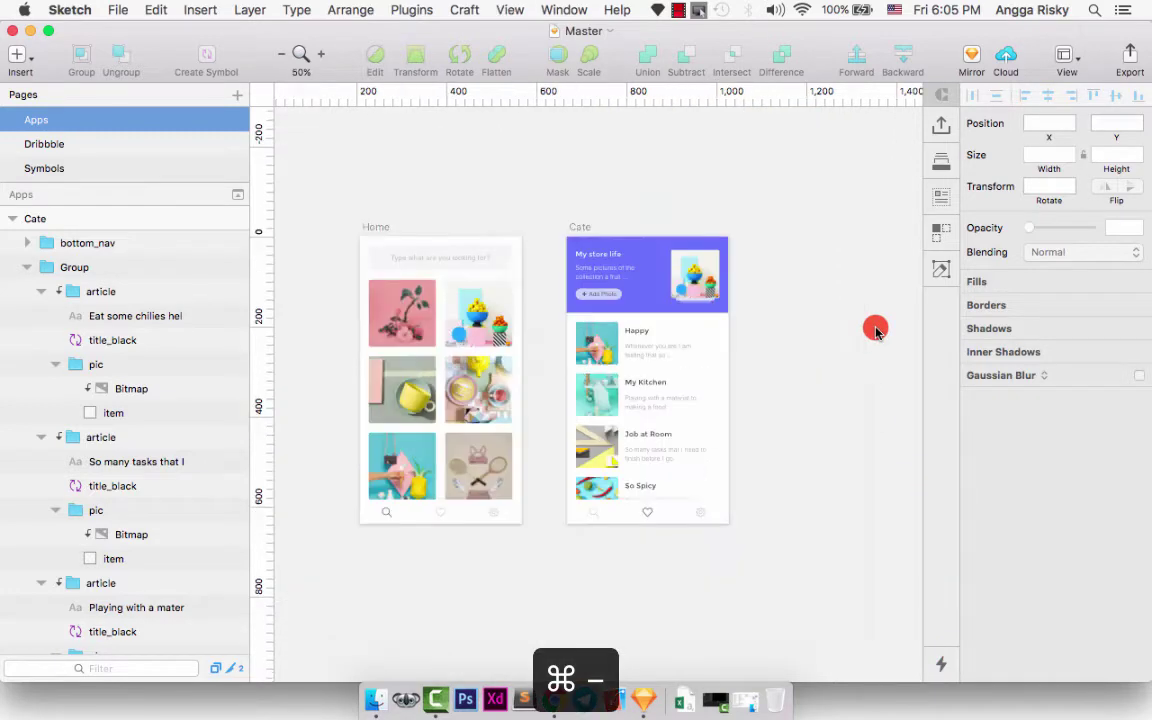
key("super+equal")
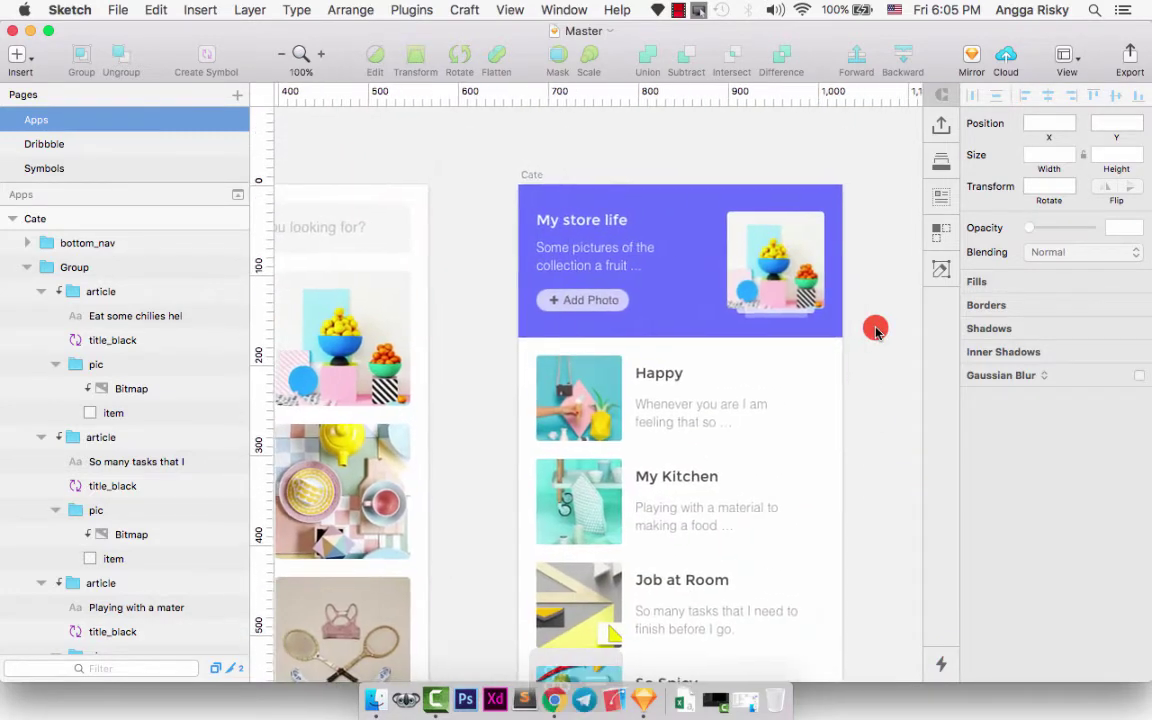
key("super+minus")
scroll(876, 330, "down", 2)
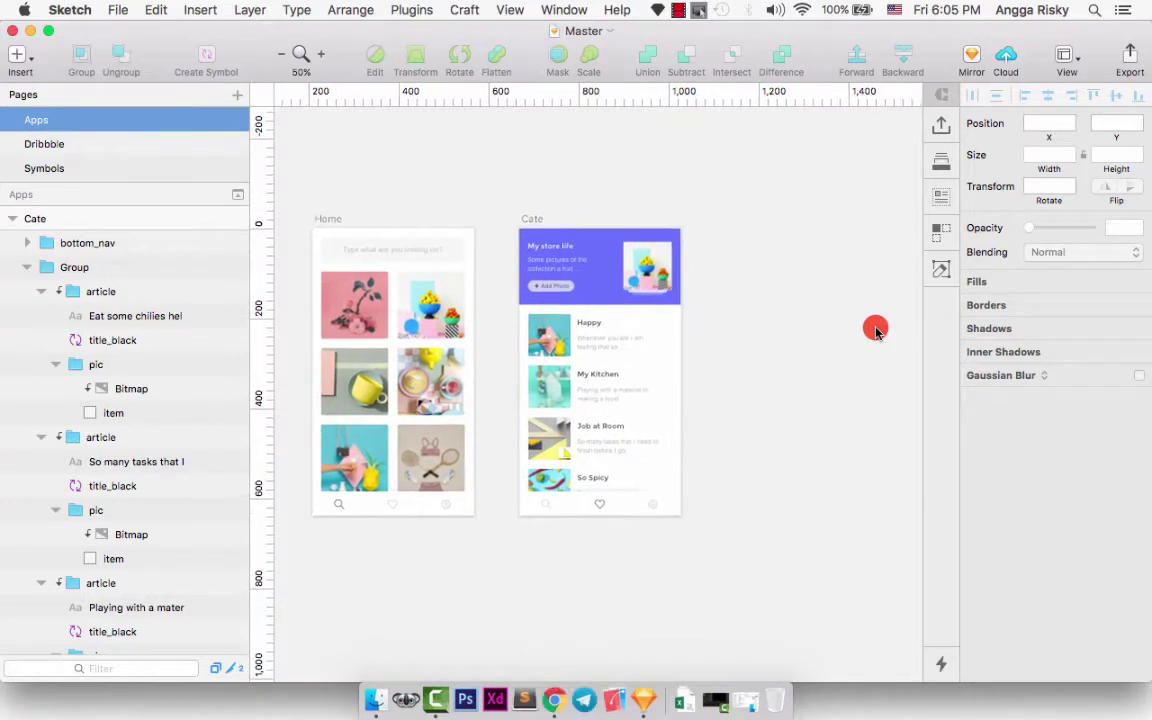
Duplicate the Cate artboard and rename the copy Cate_2
left_click(536, 222)
left_click(536, 222)
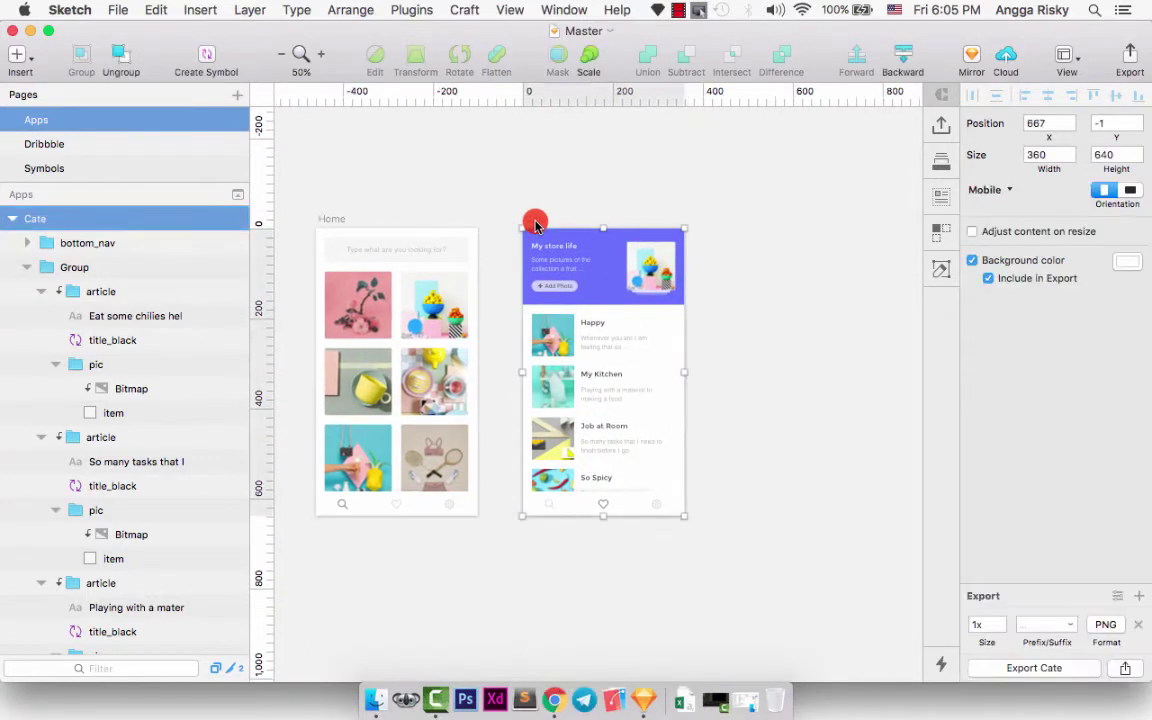
right_click(538, 222)
left_click(582, 281)
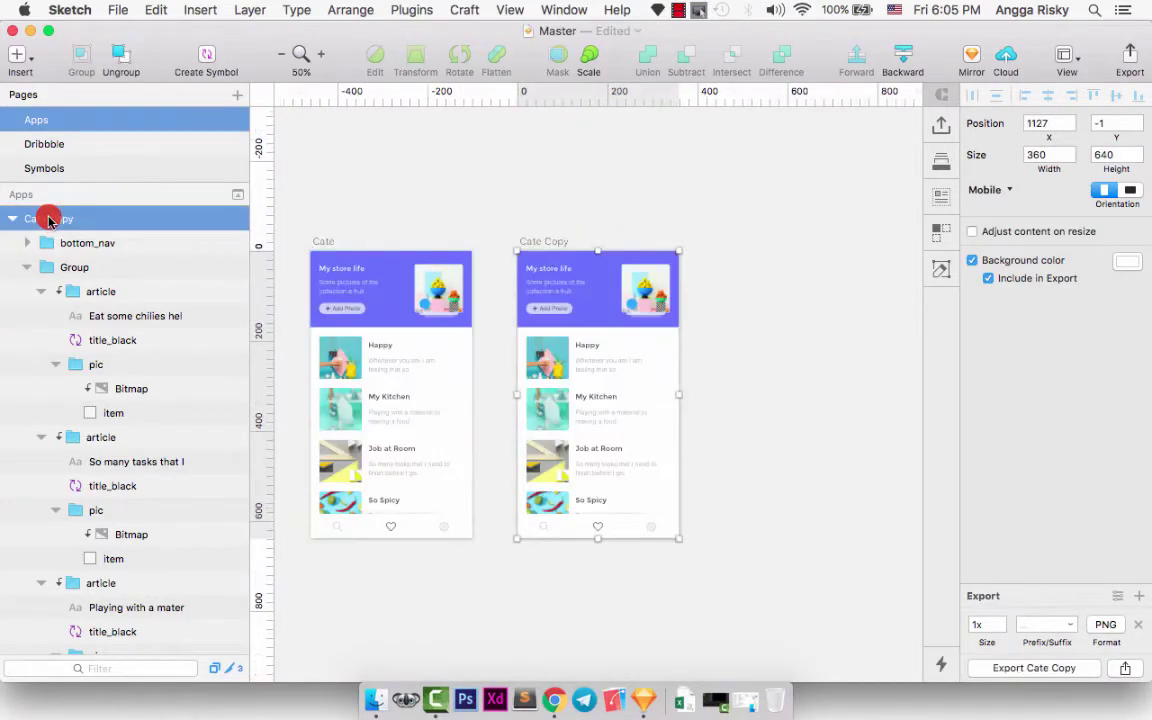
double_click(48, 219)
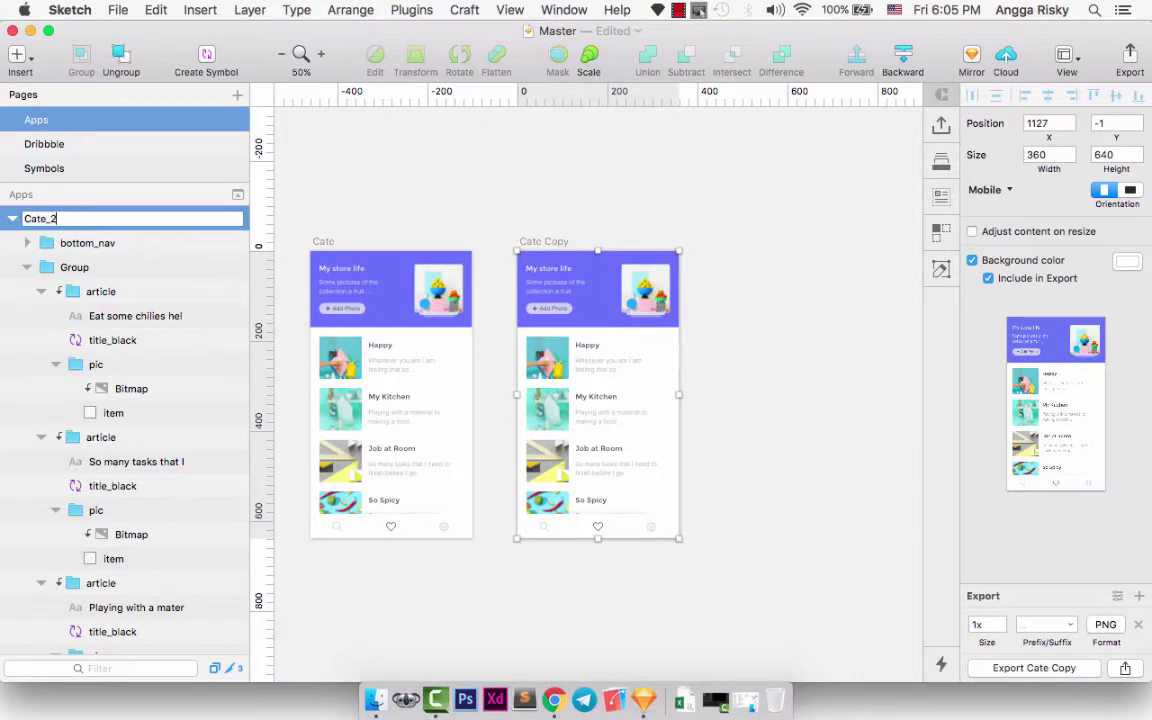
key("Return")
key("super+equal")
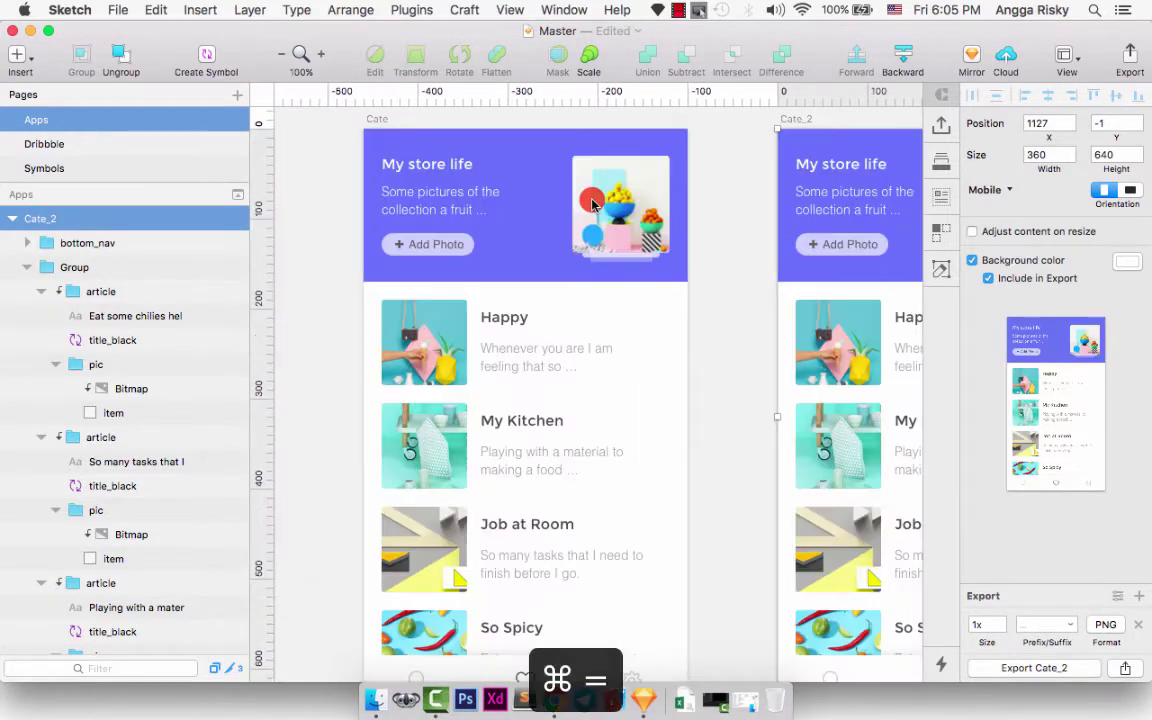
key("super+minus")
Recolour Cate_2's header rectangle from purple to red FF5250
right_click(819, 296)
mouse_move(848, 301)
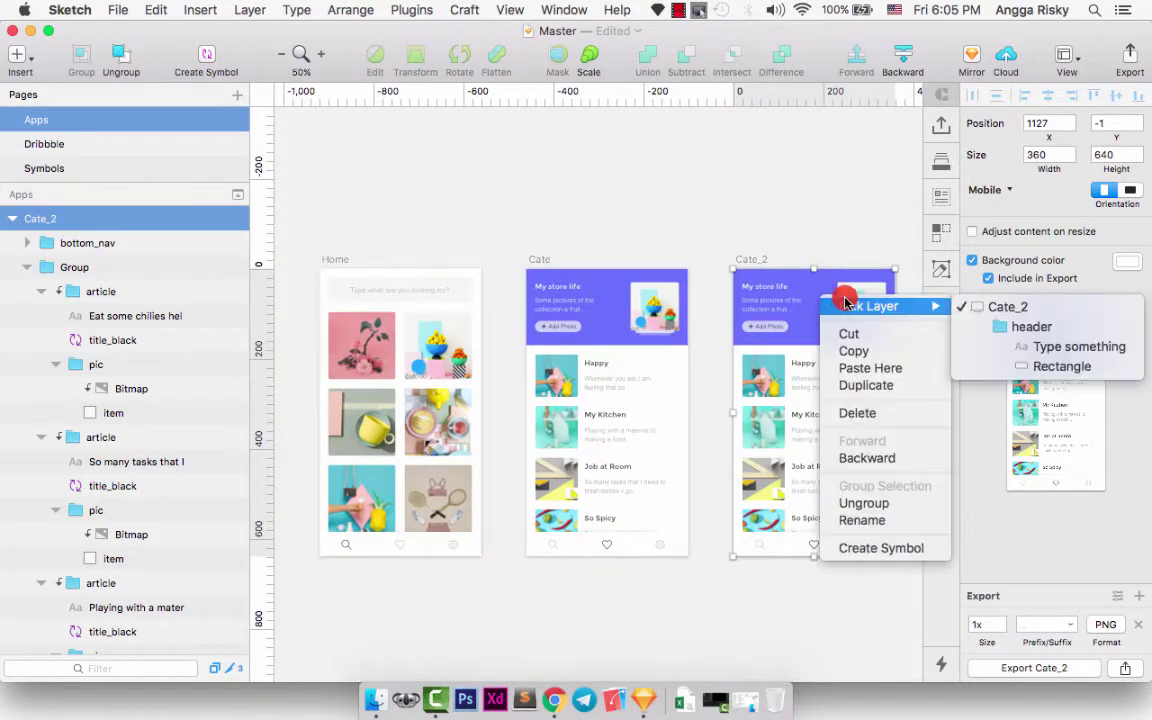
left_click(1073, 367)
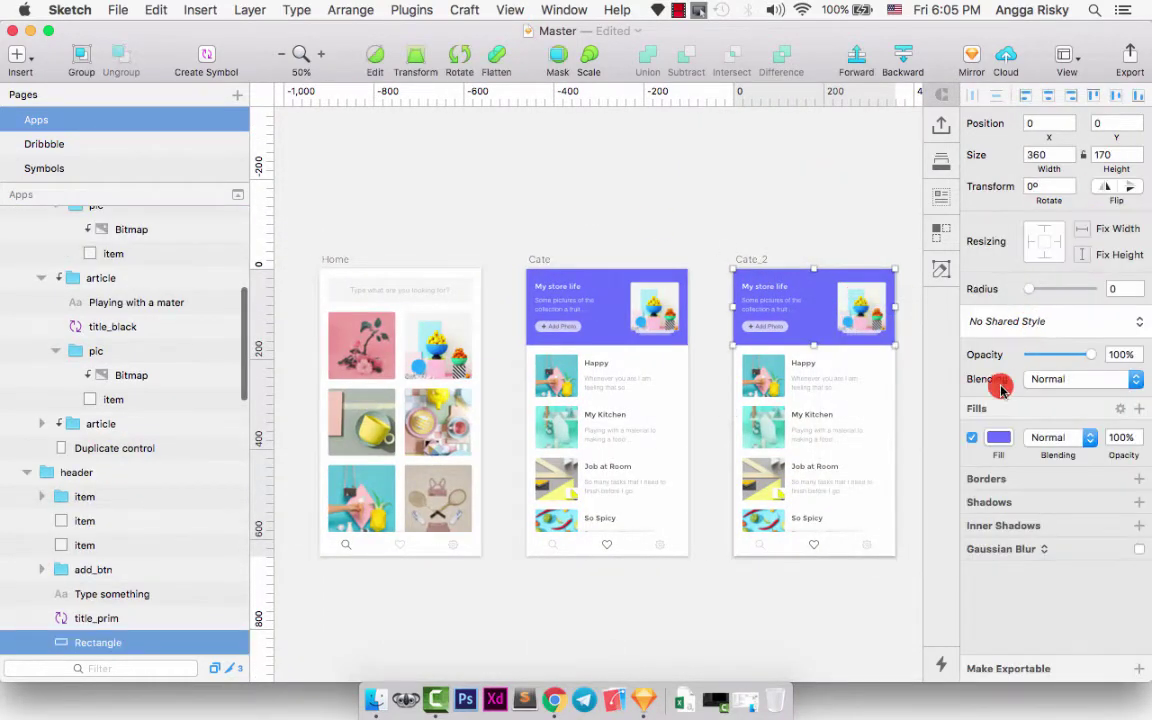
left_click(996, 437)
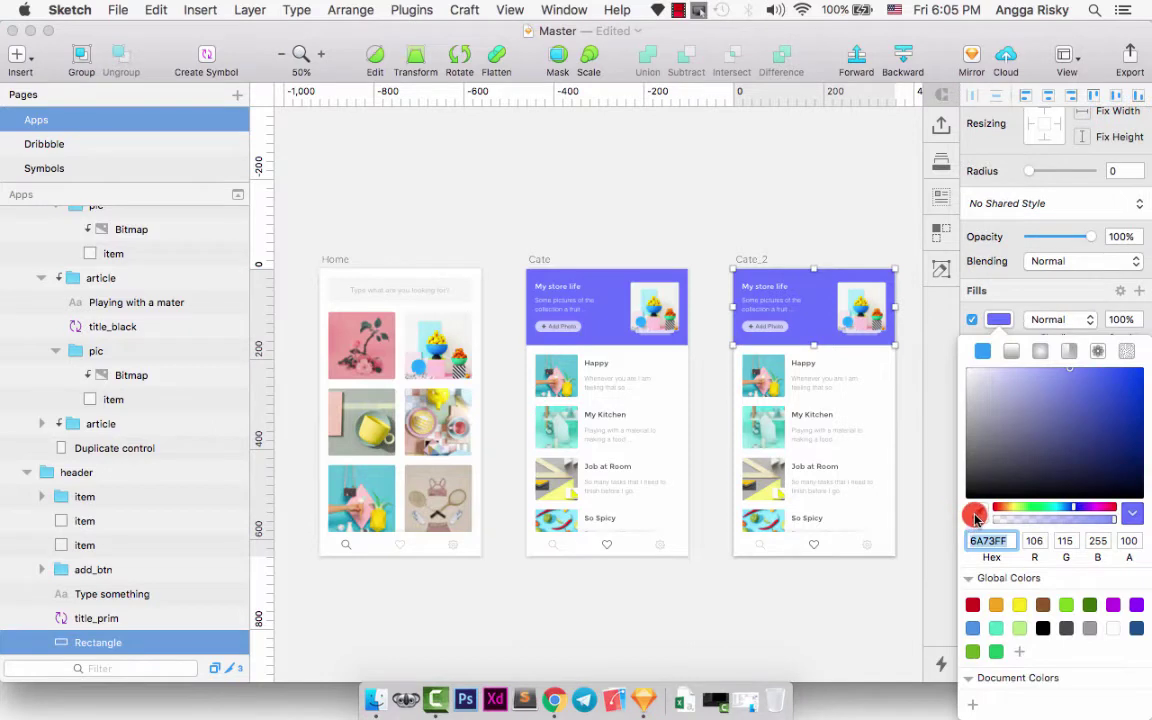
left_click(975, 515)
left_click(336, 352)
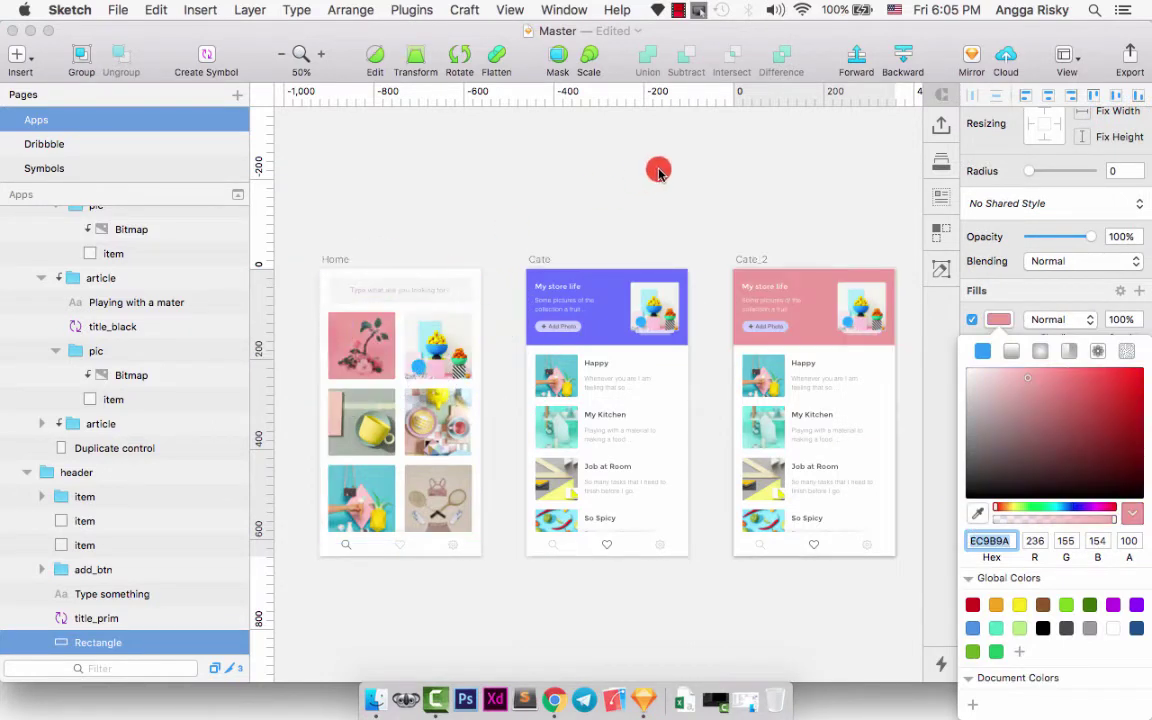
left_click_drag(1040, 390, 1086, 357)
Remove the Job at Room and So Spicy articles from Cate_2
left_click(797, 159)
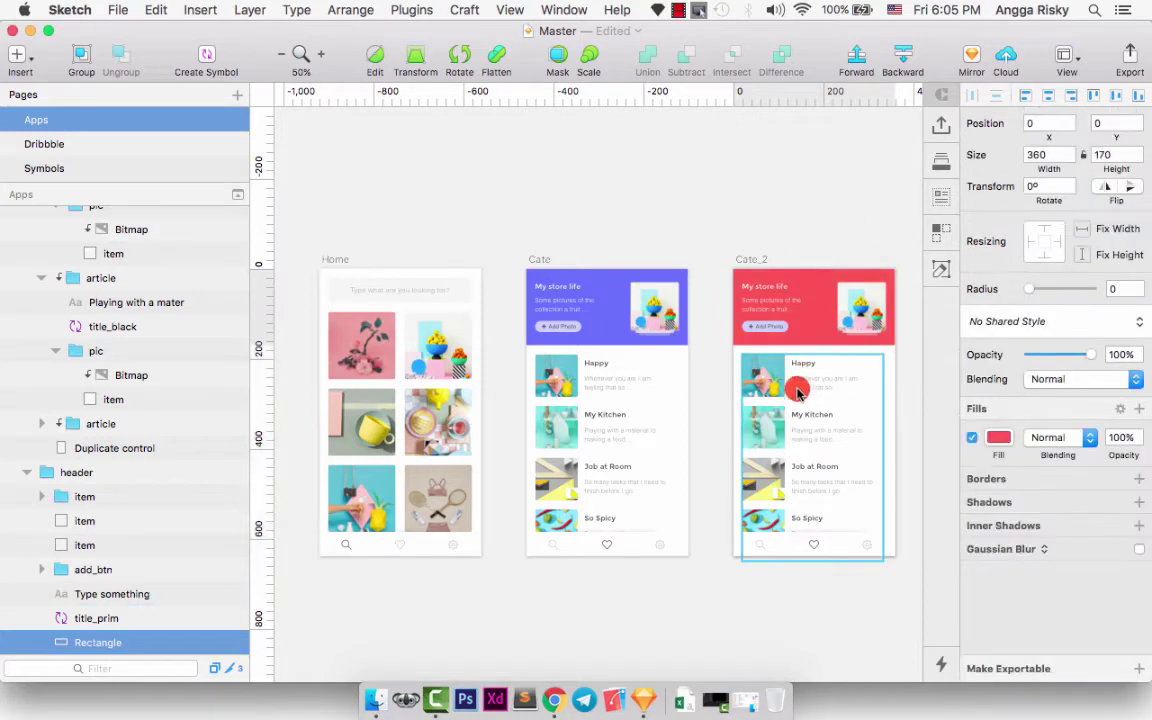
left_click(797, 510)
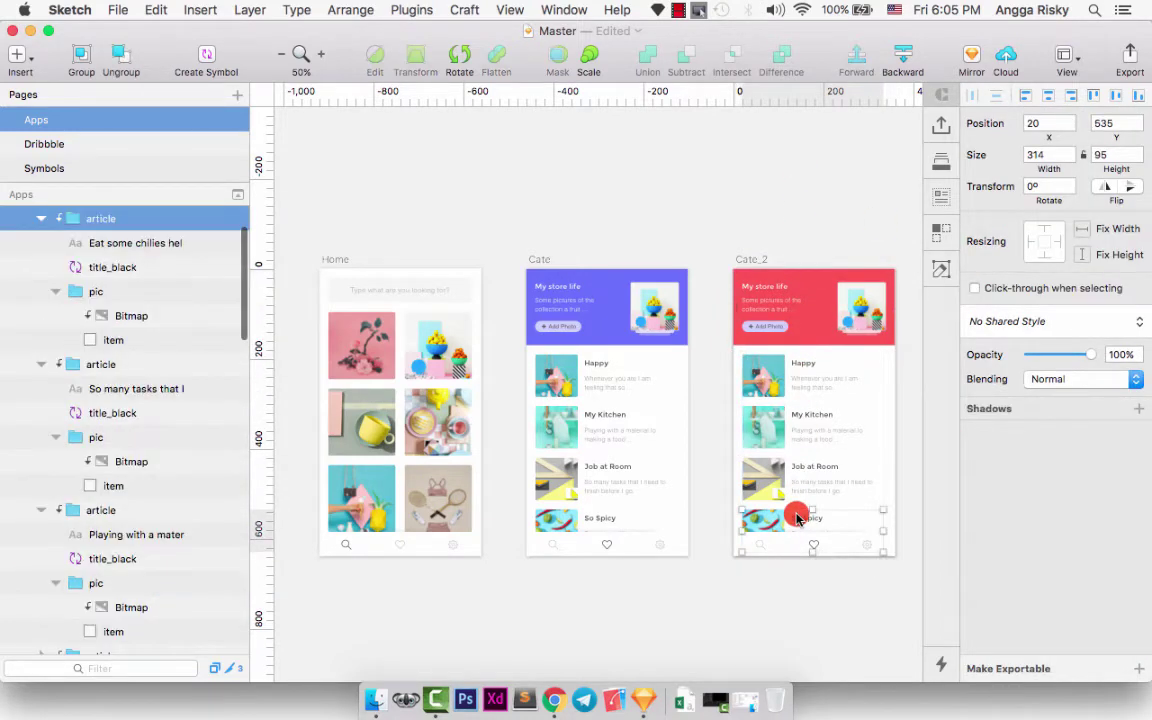
left_click(787, 484, "shift")
key("super+d")
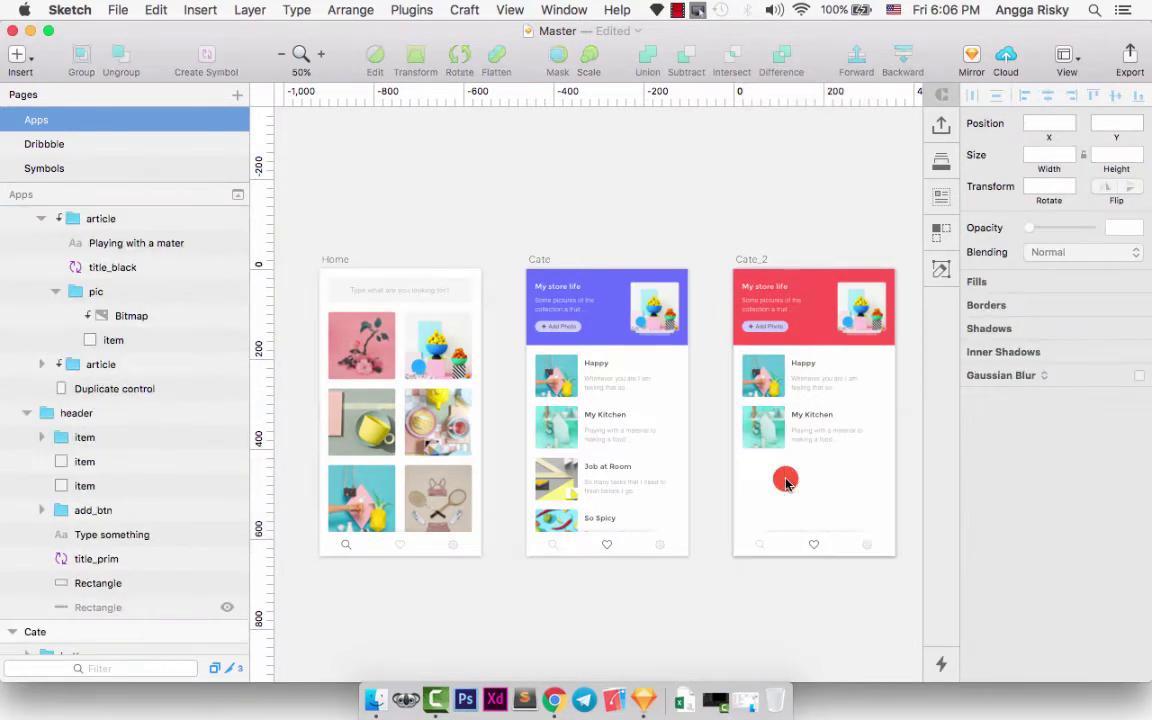
key("super+equal")
scroll(784, 478, "right", 3)
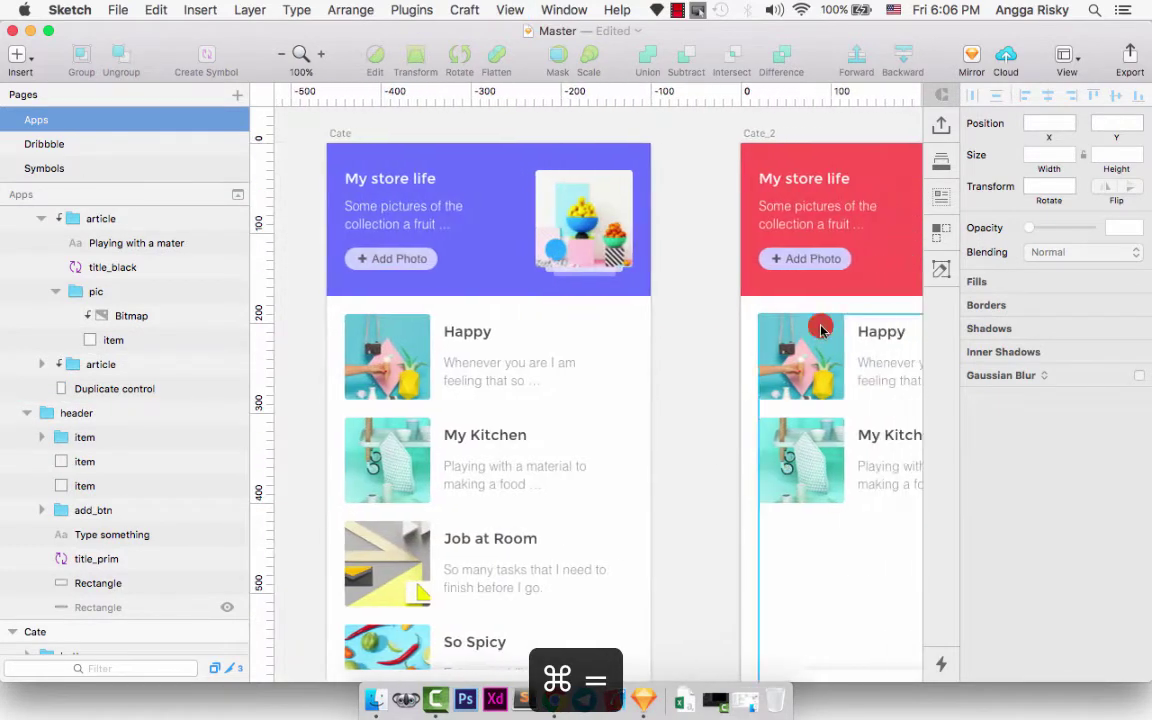
Give the Add Photo button's background rectangle a light pink FFC5C5 fill sampled from the header
left_click(836, 258)
left_click(836, 258)
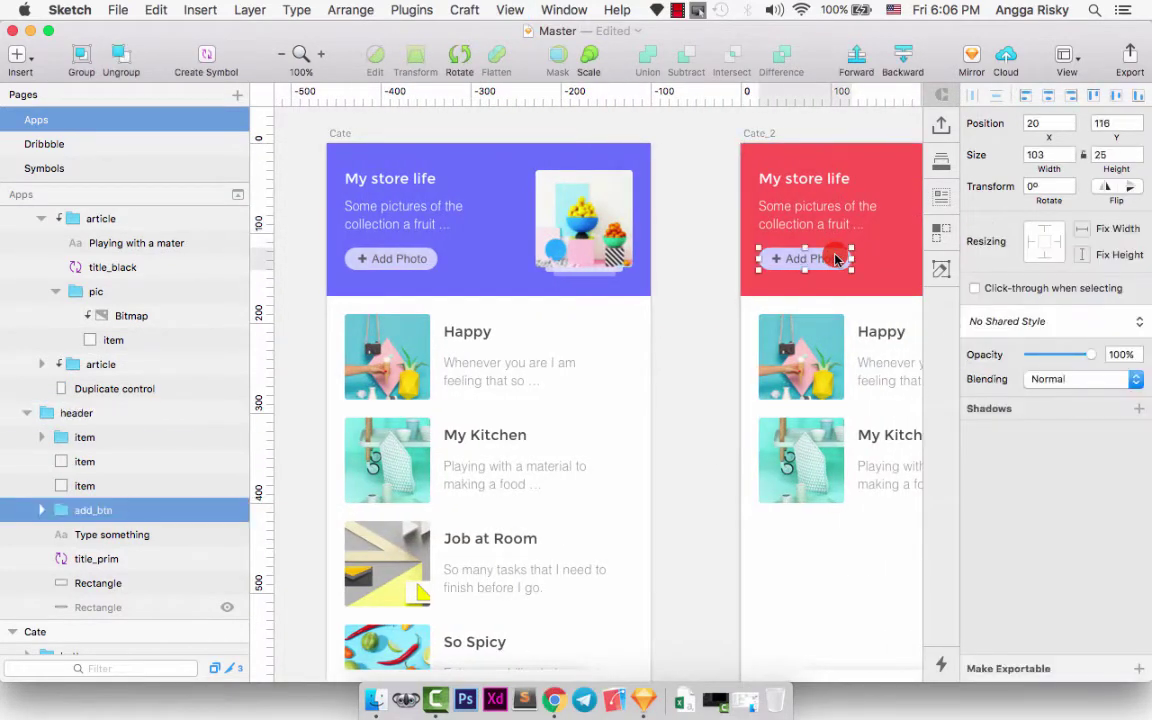
left_click(836, 258)
left_click(778, 258)
left_click(995, 437)
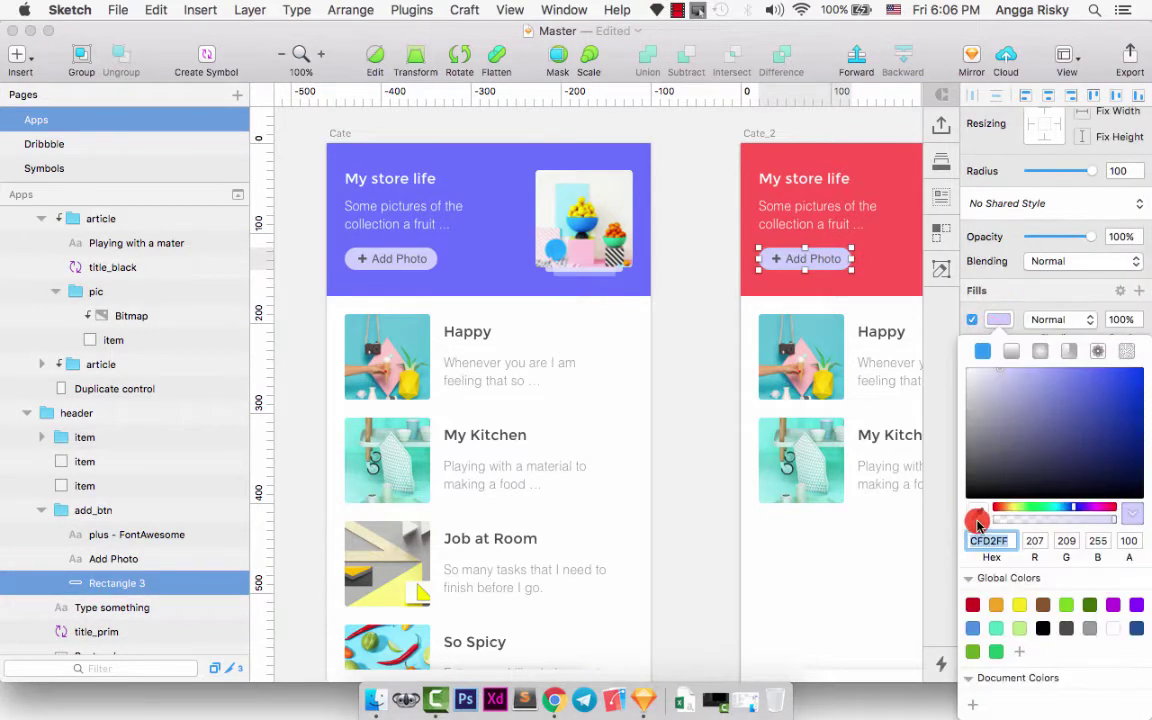
left_click(978, 513)
left_click(884, 254)
left_click_drag(1083, 368, 1005, 366)
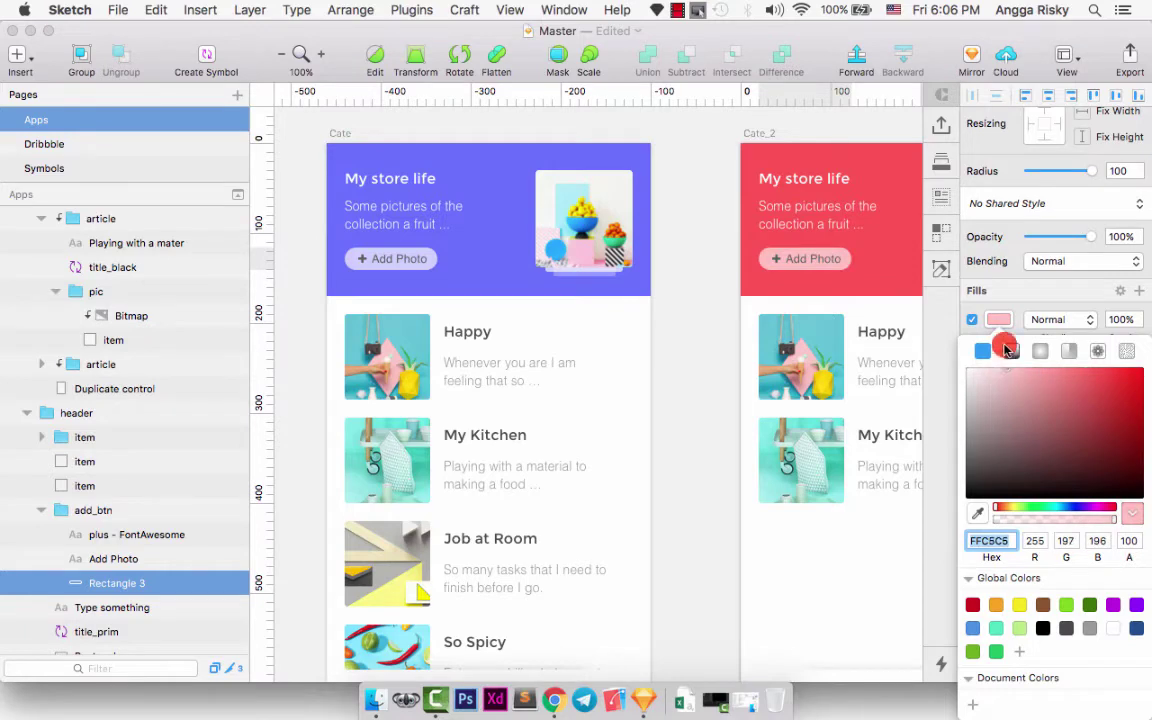
left_click(998, 319)
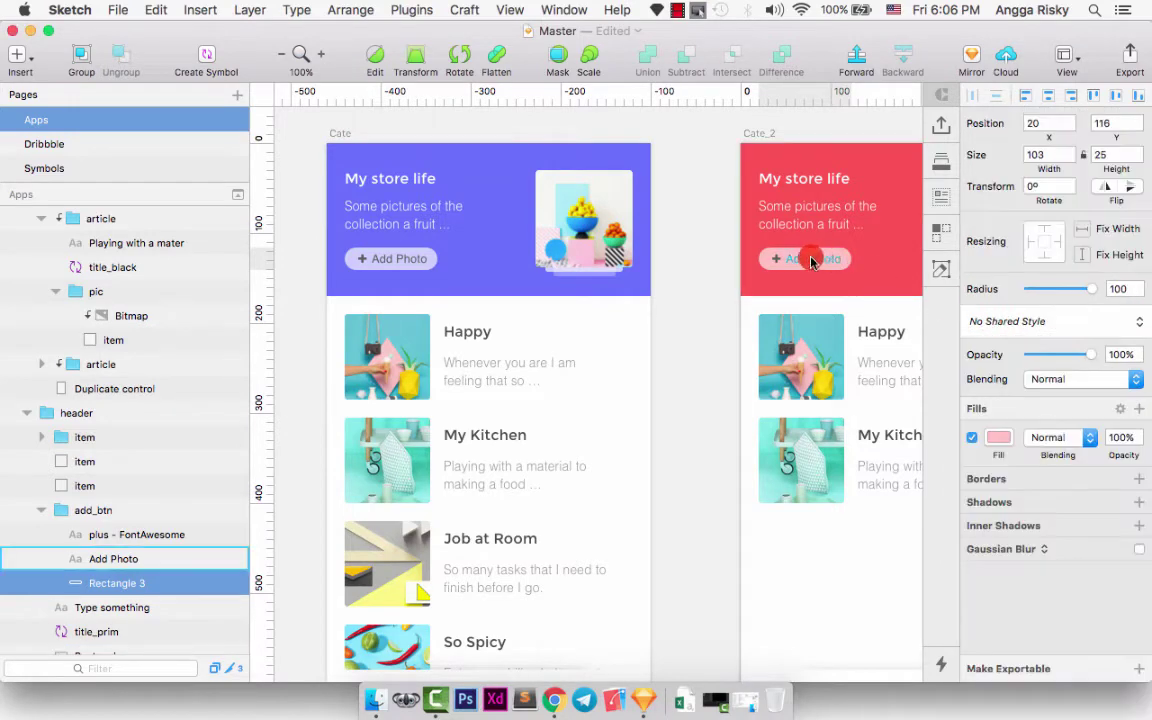
left_click(689, 265)
key("super+minus")
Save the Master document
scroll(691, 270, "left", 3)
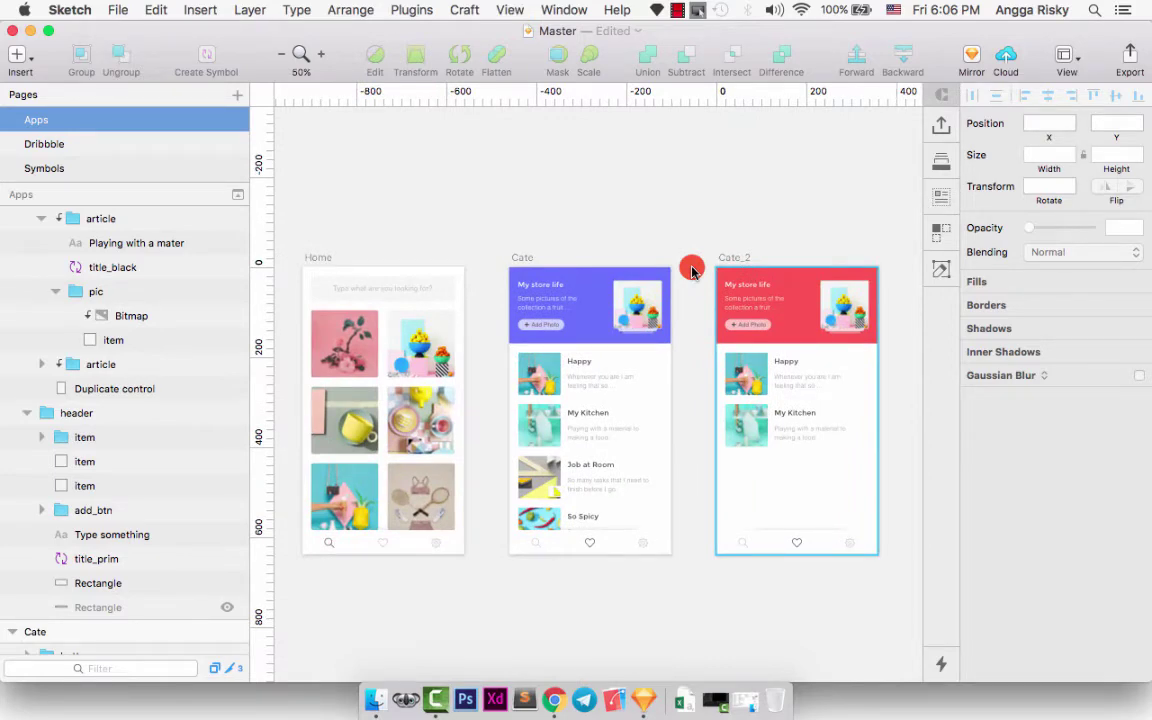
key("super+s")
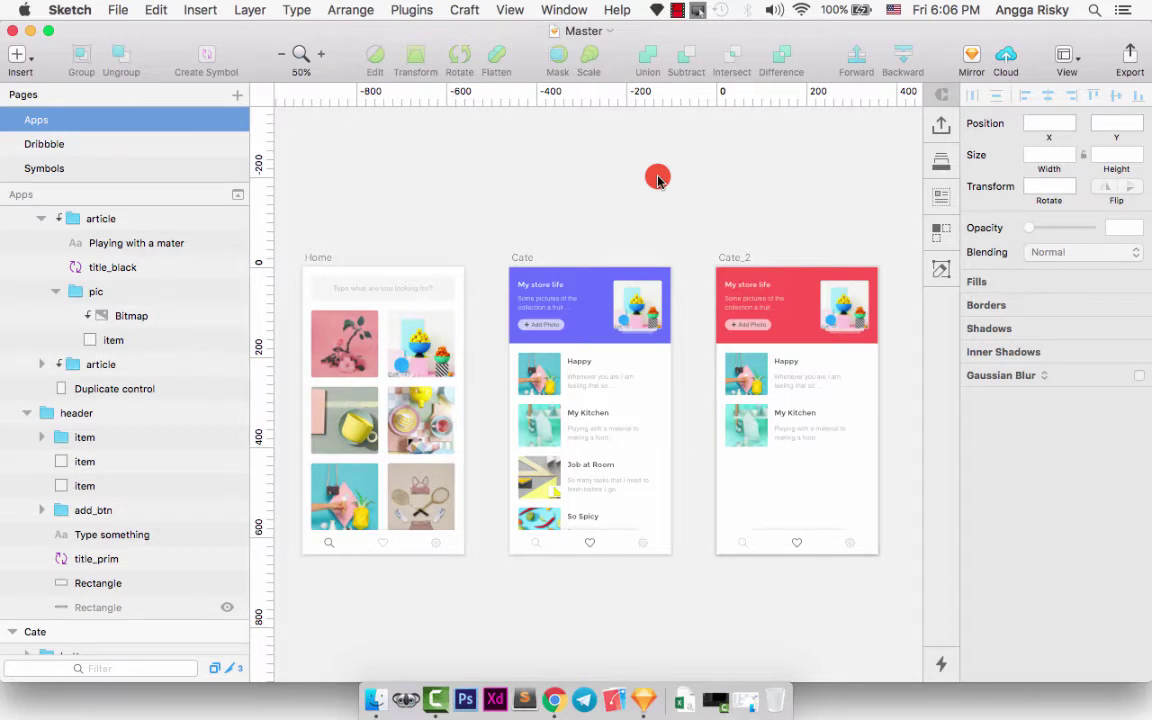
scroll(656, 178, "left", 5)
scroll(656, 178, "down", 3)
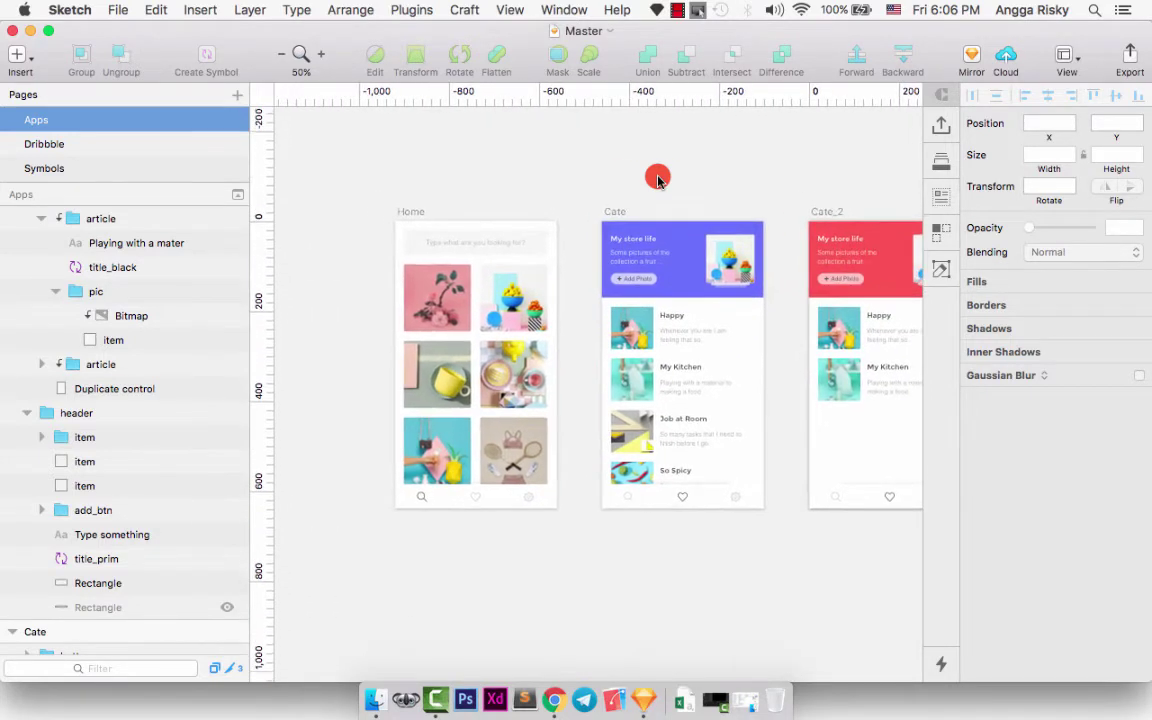
Switch Sketch into prototyping mode at 100% zoom on the Home and Cate artboards
left_click(940, 667)
key("super+equal")
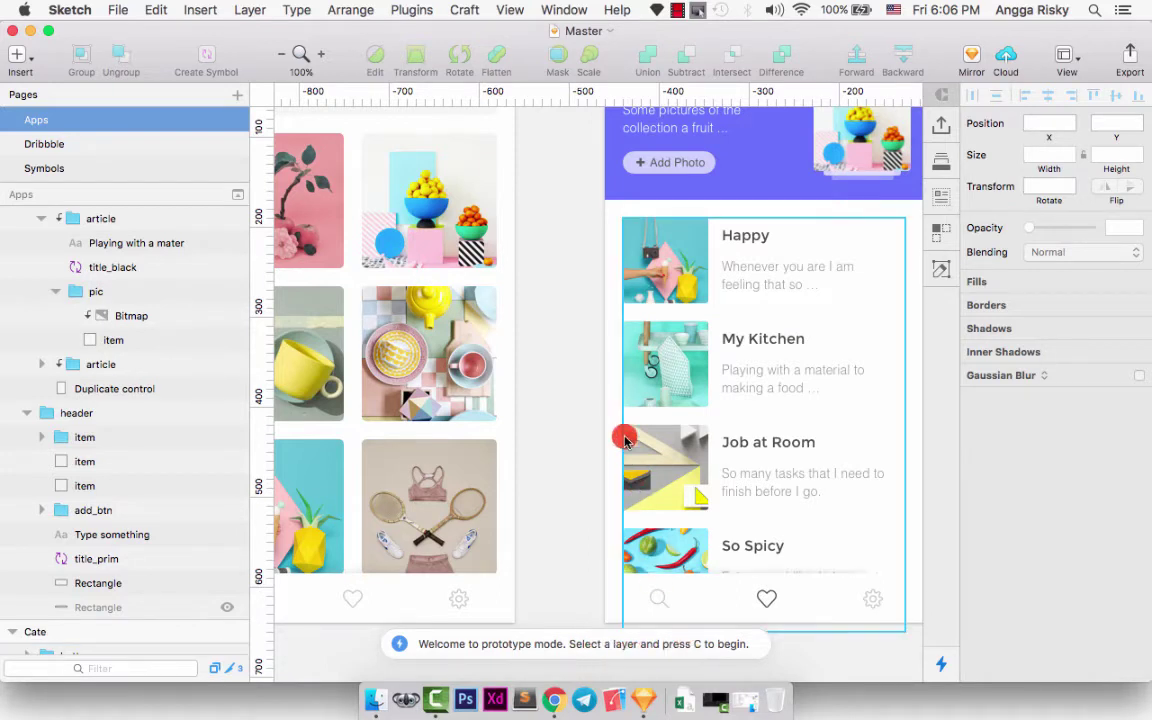
scroll(622, 429, "left", 3)
scroll(622, 429, "up", 1)
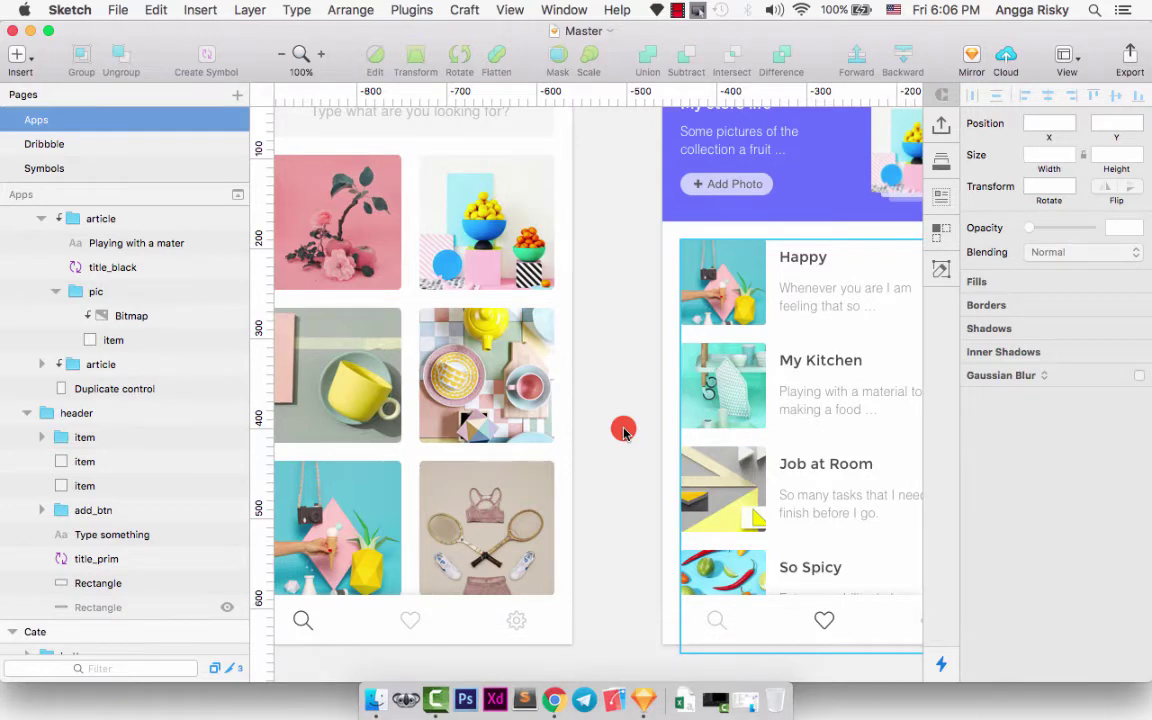
scroll(622, 429, "left", 5)
scroll(622, 429, "up", 4)
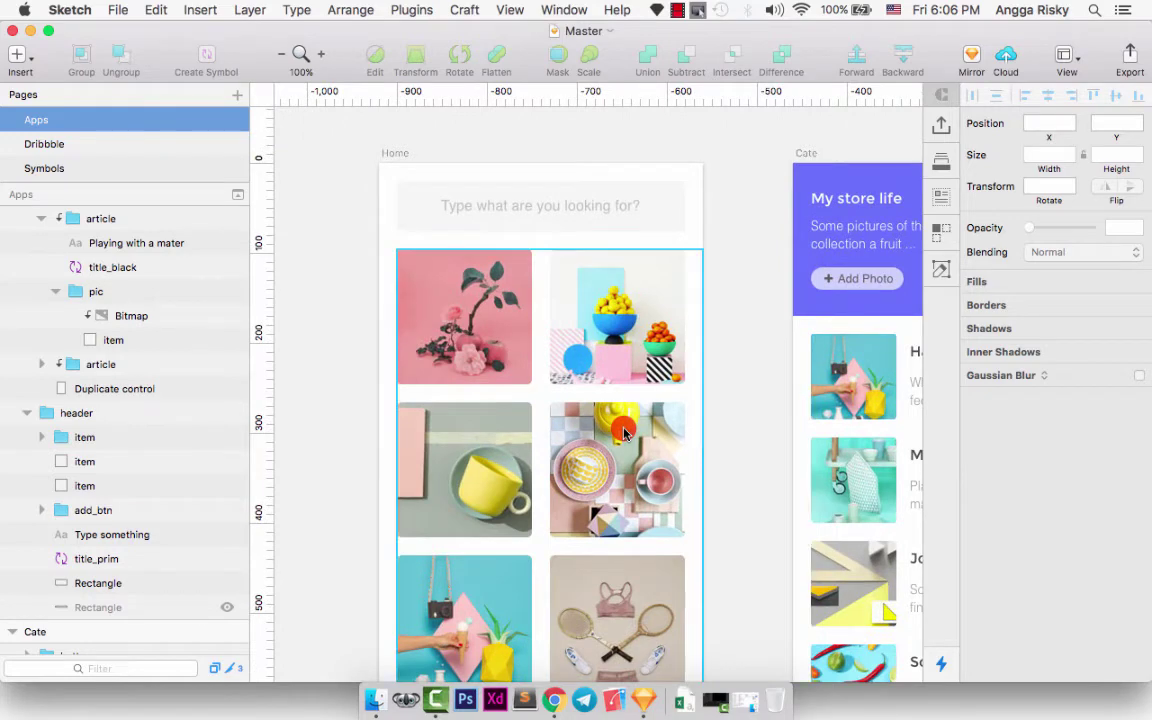
Start a prototype link from the top-right Home photo's bitmap to the Cate screen
scroll(622, 429, "down", 1)
scroll(622, 429, "right", 5)
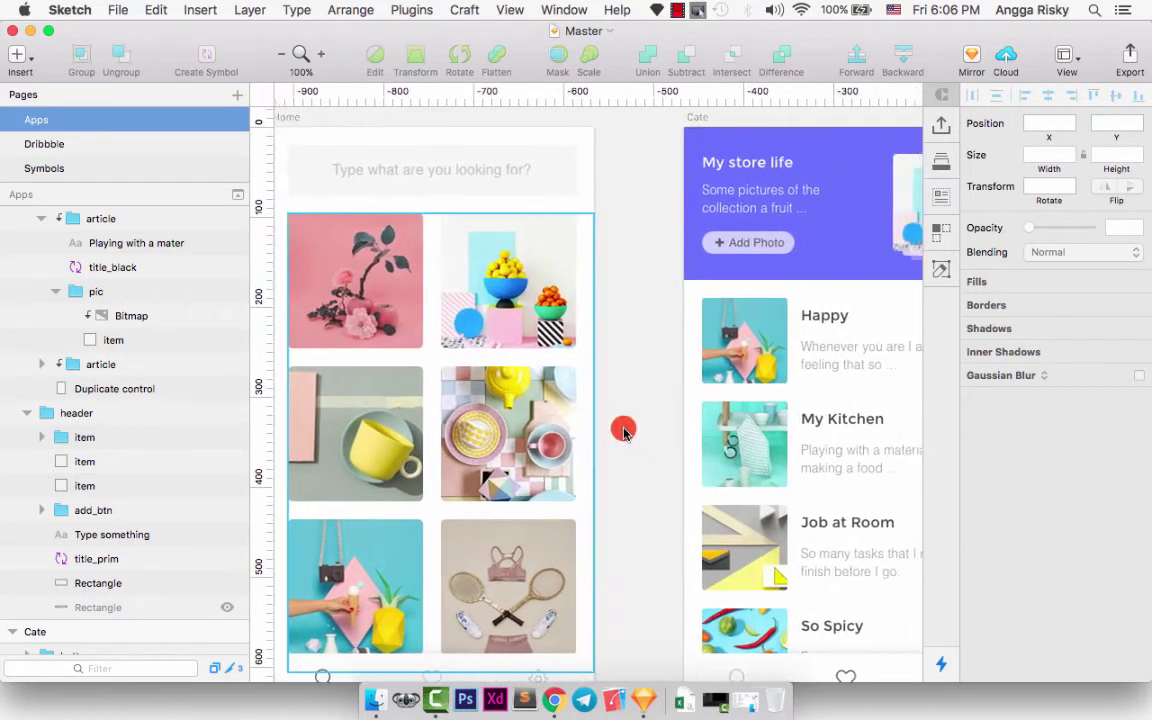
scroll(622, 429, "left", 3)
scroll(622, 429, "right", 2)
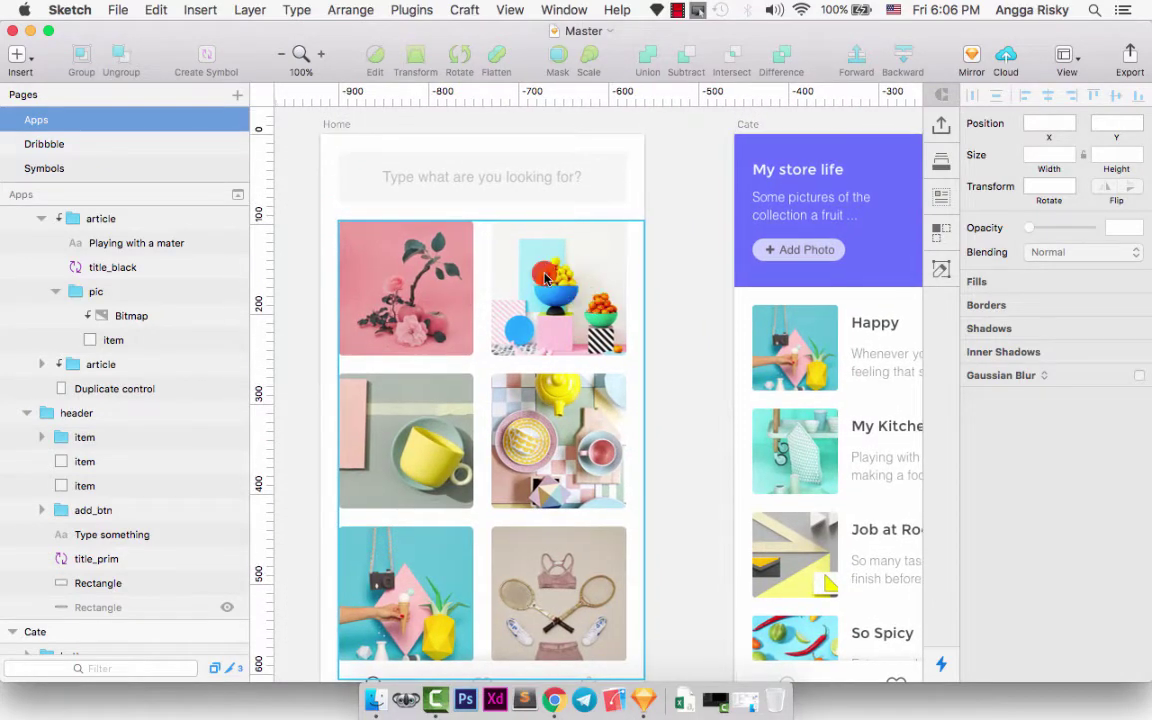
right_click(543, 226)
mouse_move(638, 168)
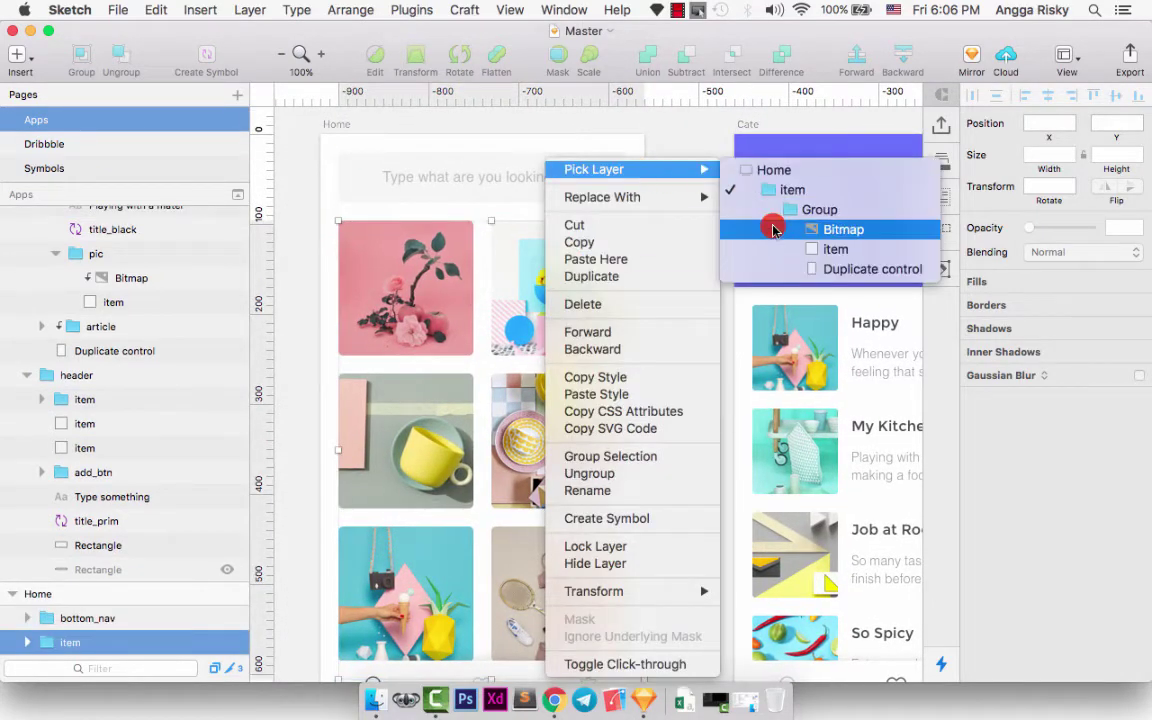
left_click(771, 228)
scroll(610, 240, "right", 3)
scroll(621, 249, "right", 2)
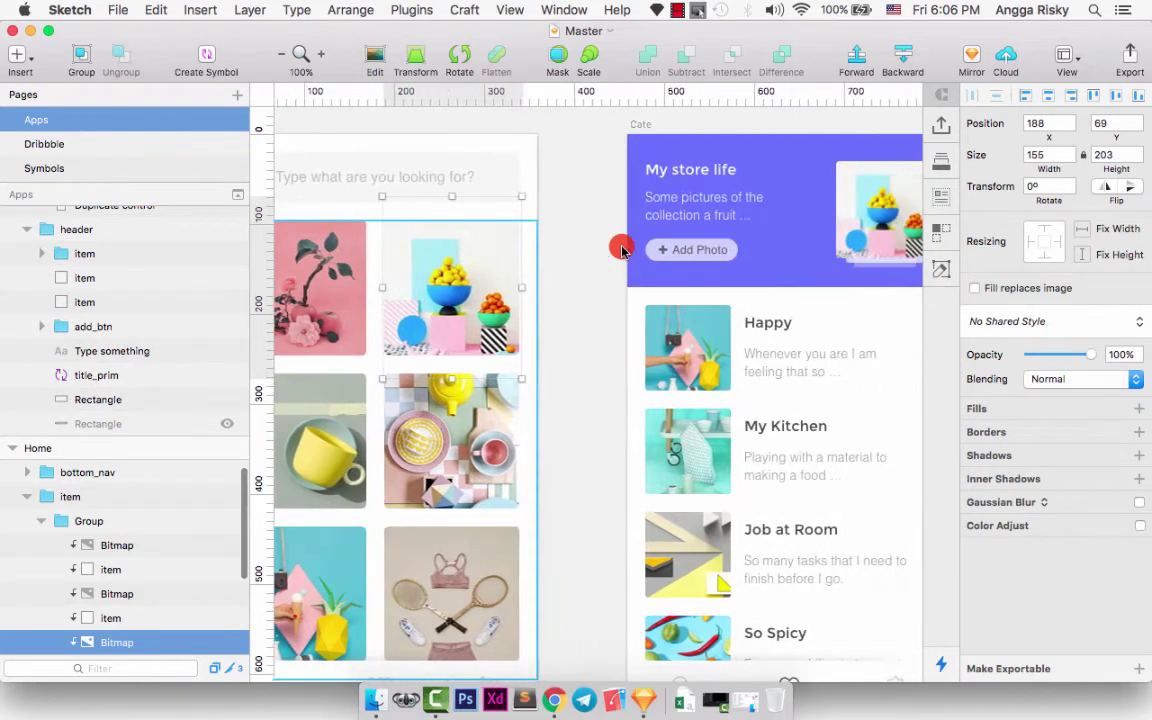
key("w")
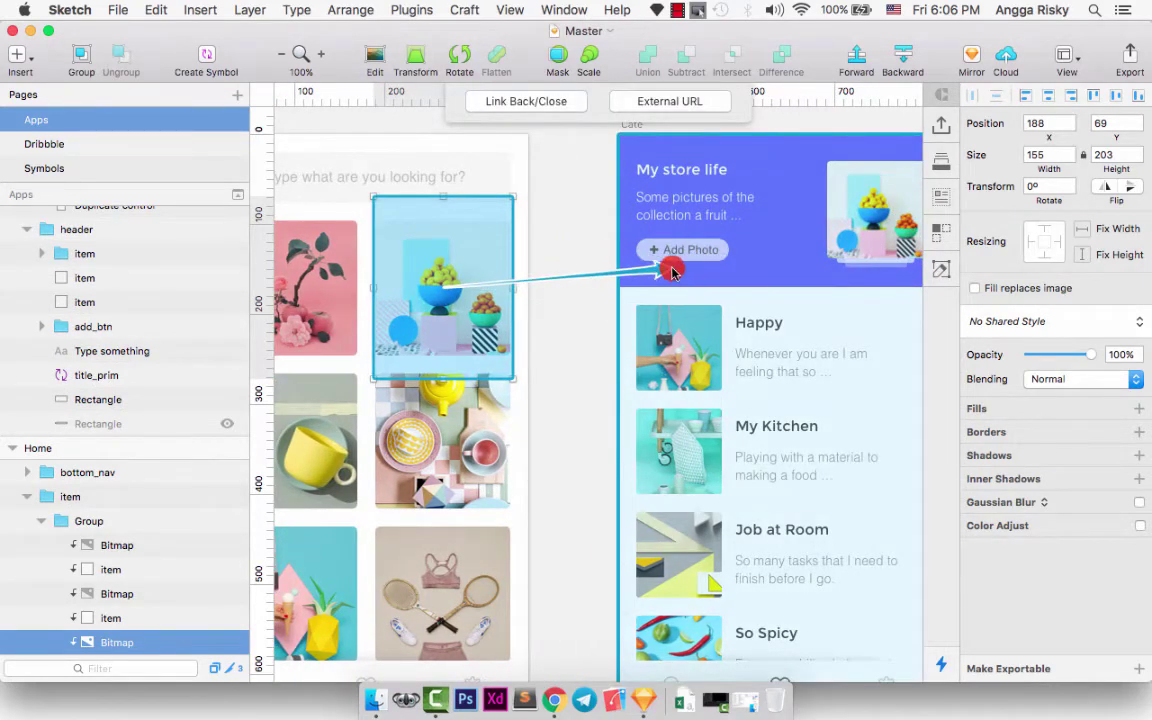
scroll(671, 260, "up", 2)
scroll(671, 260, "right", 1)
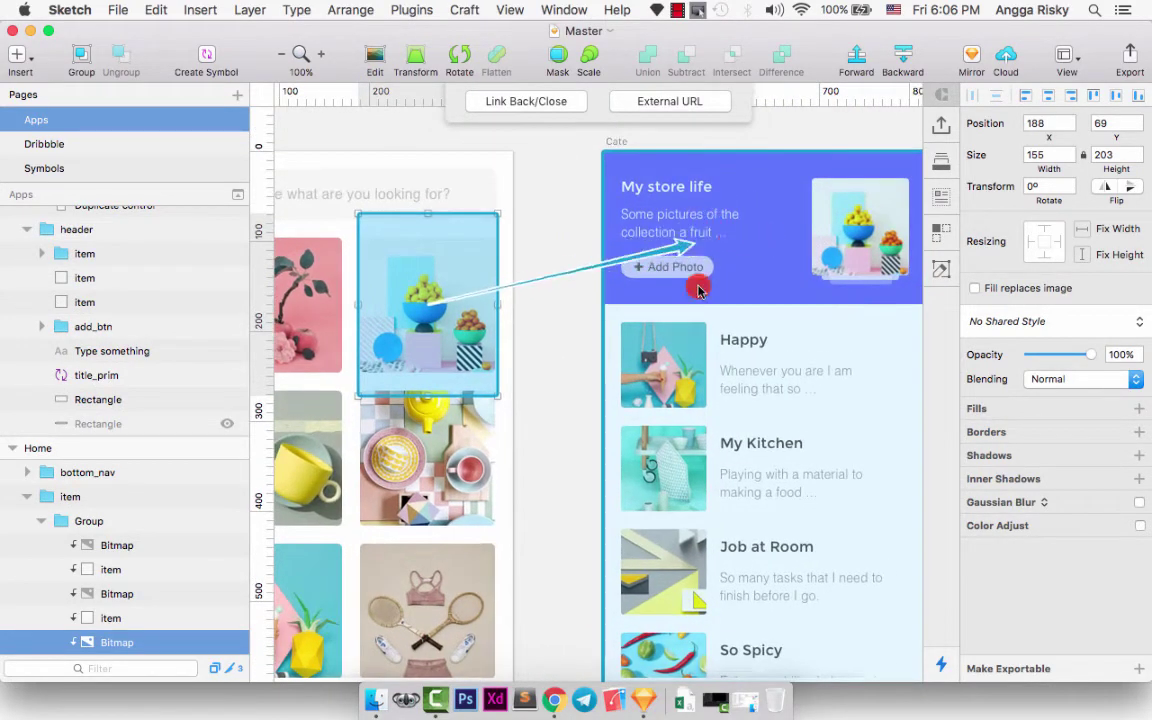
left_click(759, 277)
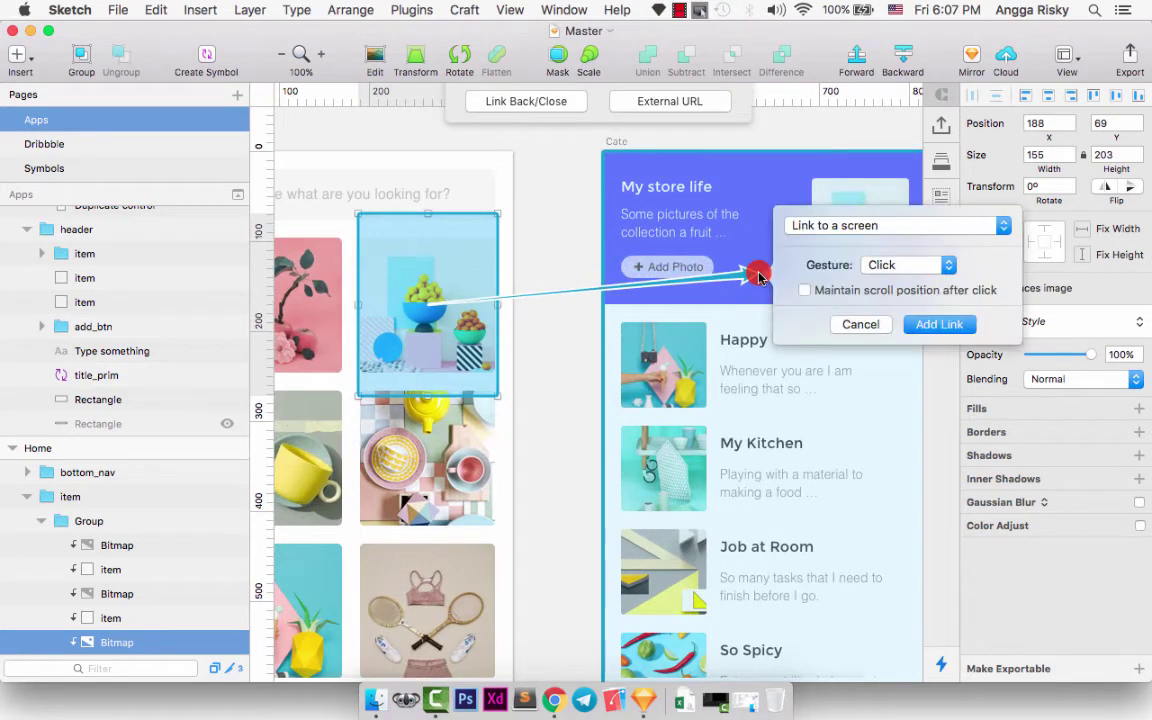
Set the link to a Tap gesture with Slide Right transition and add it
left_click(931, 266)
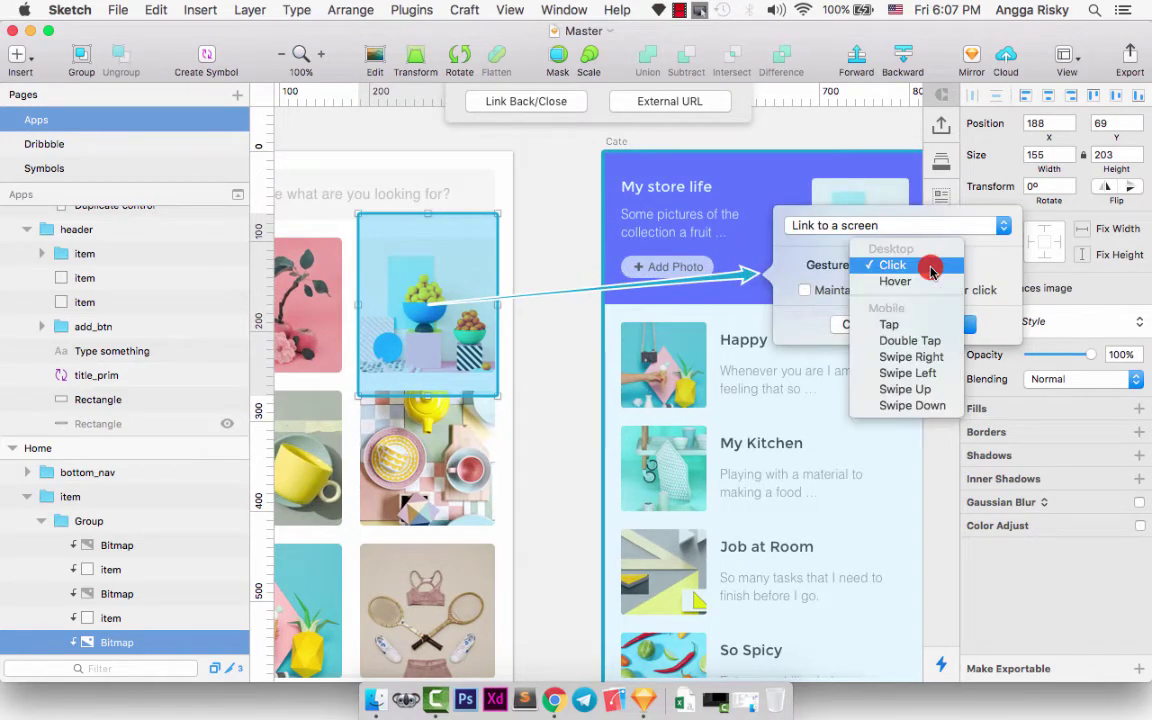
left_click(918, 326)
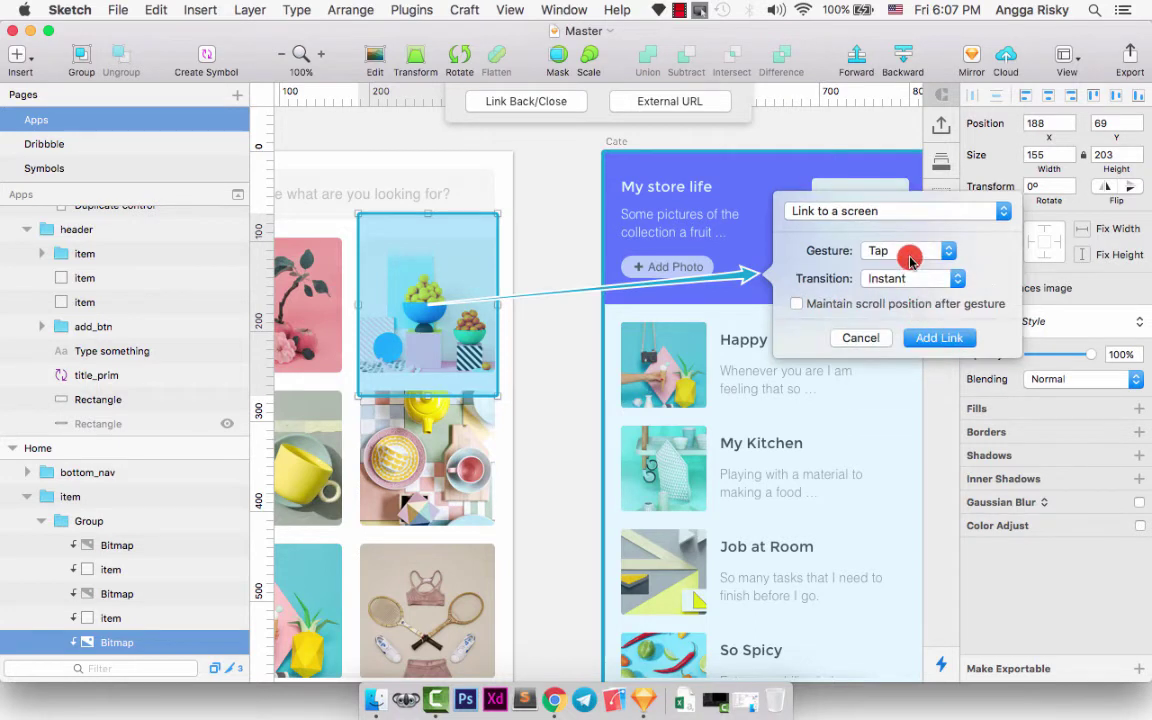
left_click(895, 281)
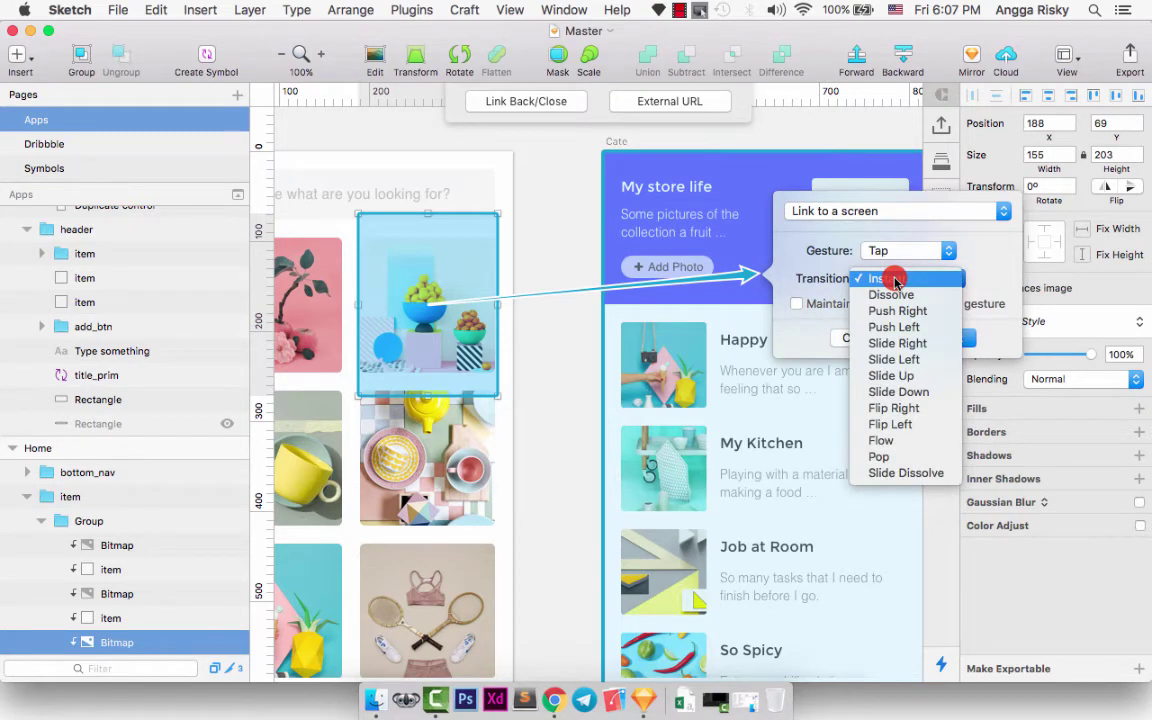
left_click(903, 343)
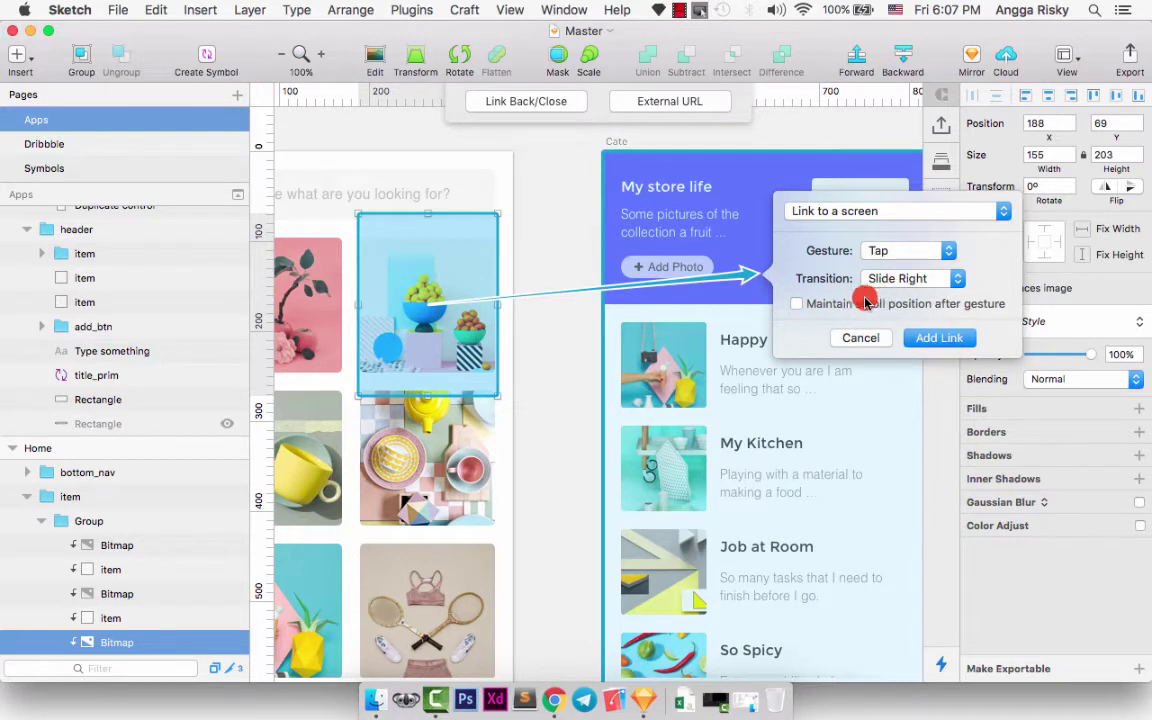
left_click(877, 218)
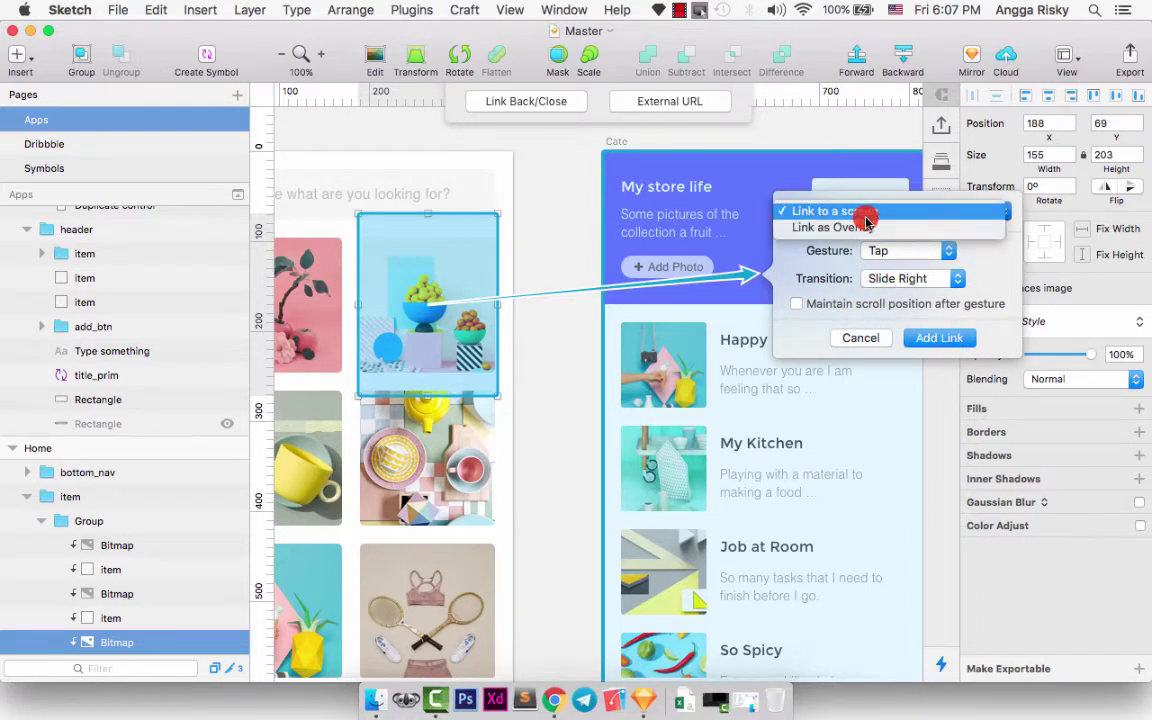
left_click(867, 211)
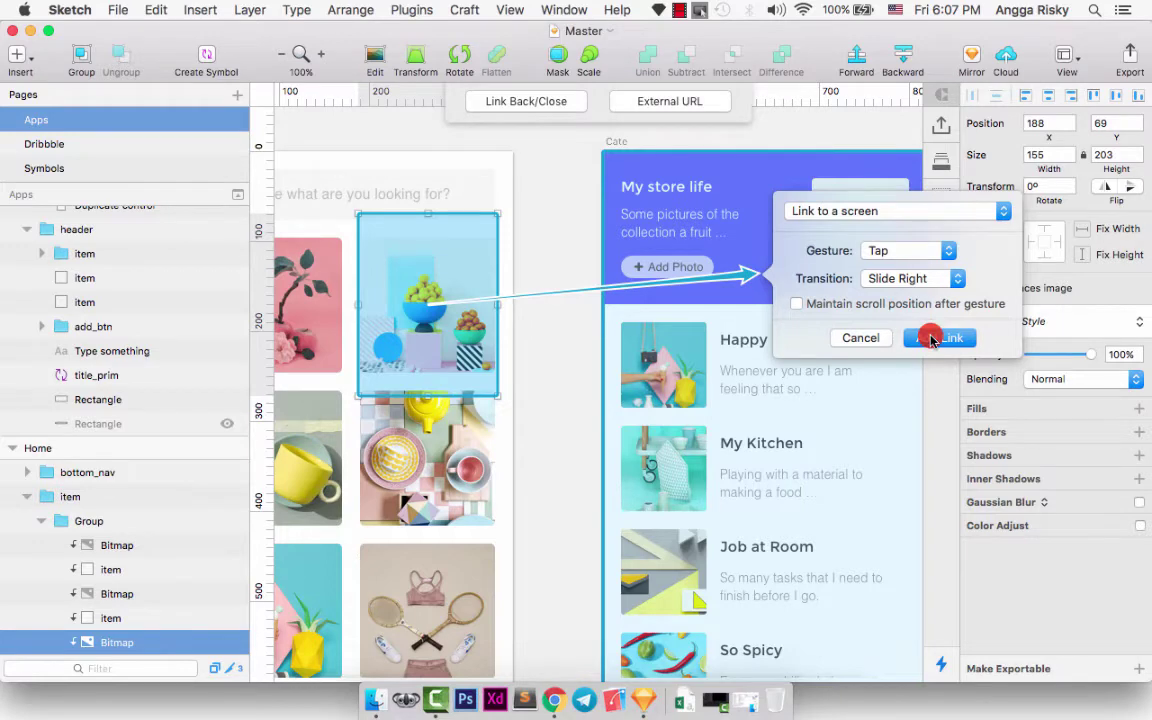
left_click(930, 339)
Zoom out to all three screens and select the pink top-left photo's bitmap layer
scroll(882, 355, "down", 5)
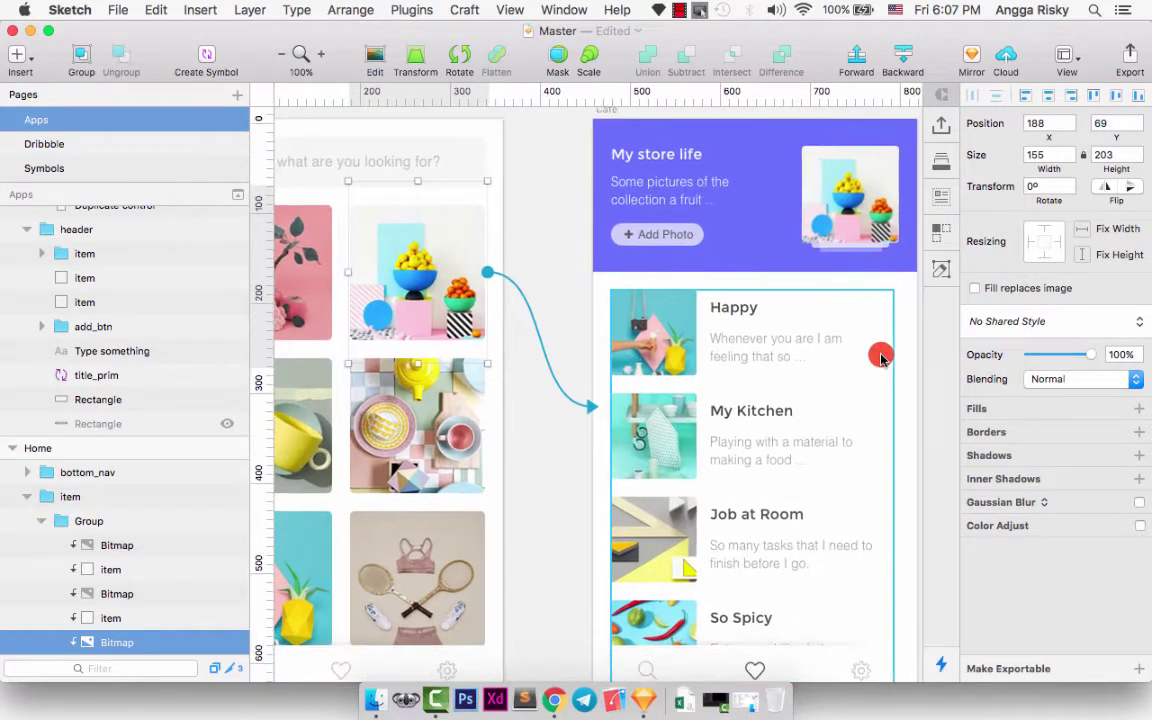
scroll(882, 355, "left", 2)
key("super+minus")
scroll(882, 355, "right", 3)
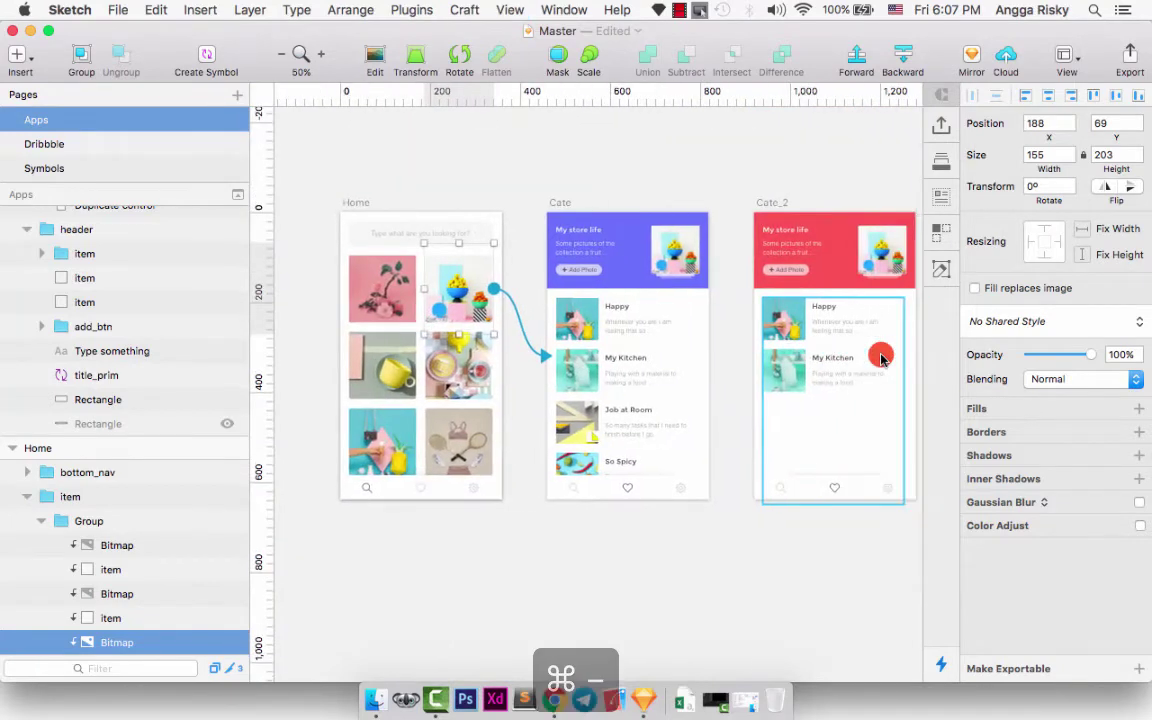
right_click(375, 285)
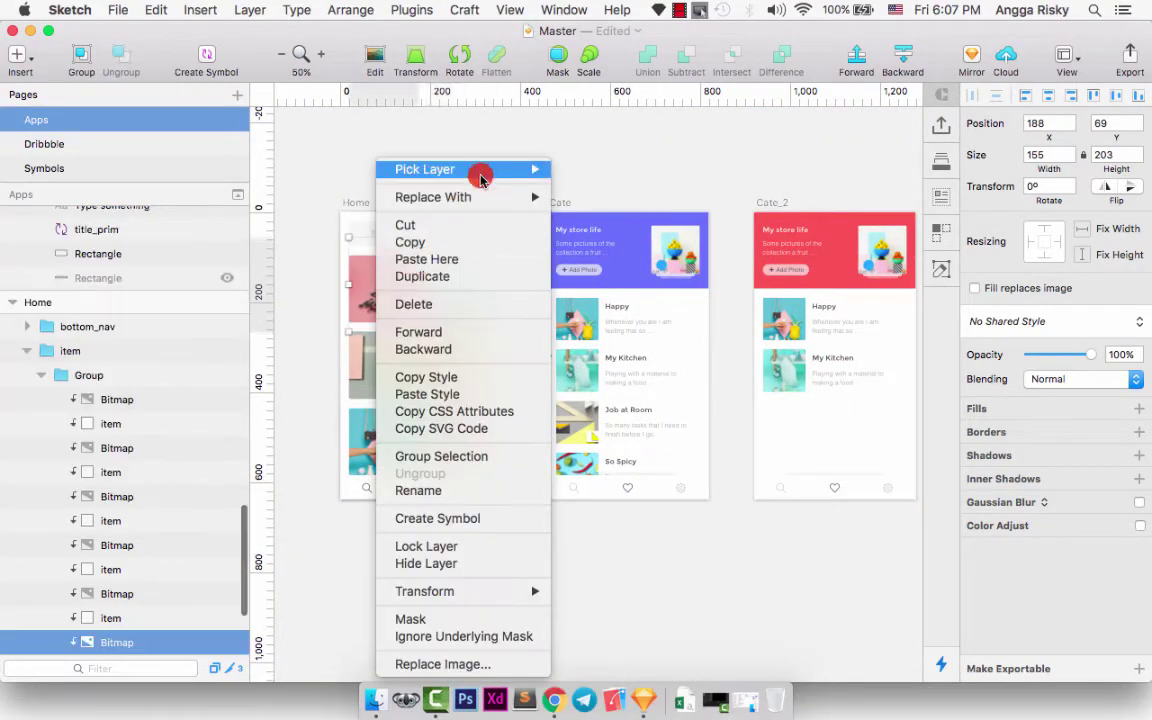
mouse_move(481, 170)
left_click(614, 228)
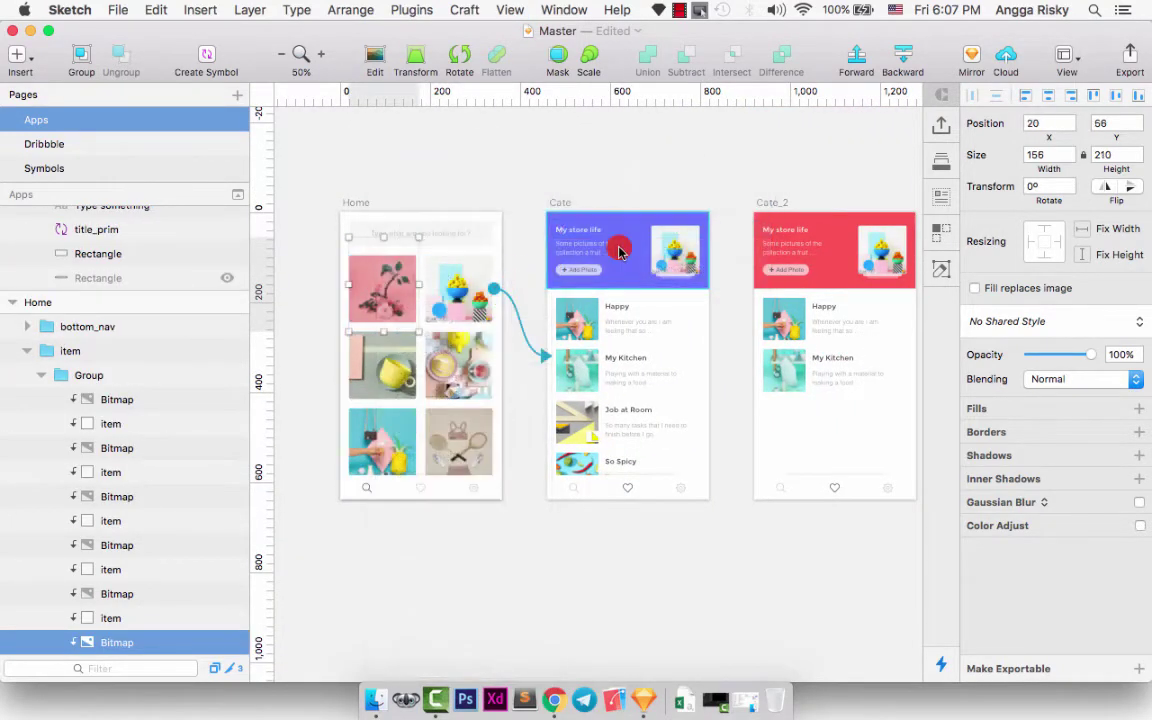
Link the pink photo to Cate_2 with a Flip Right transition
key("w")
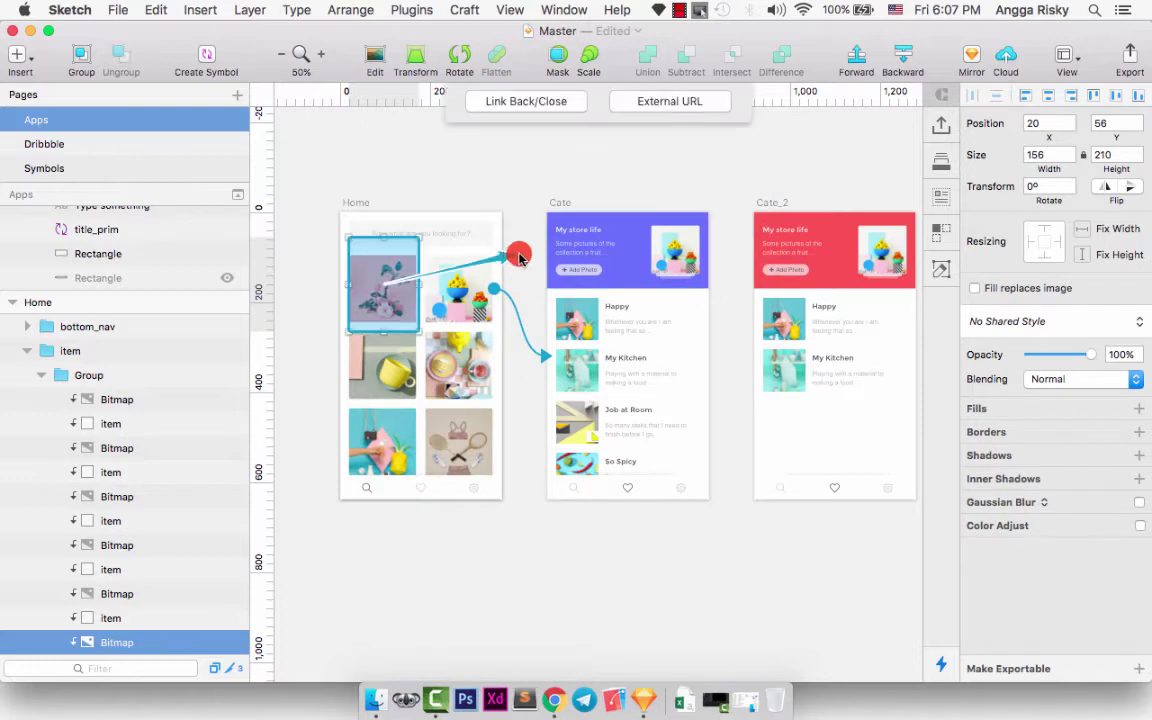
left_click(845, 273)
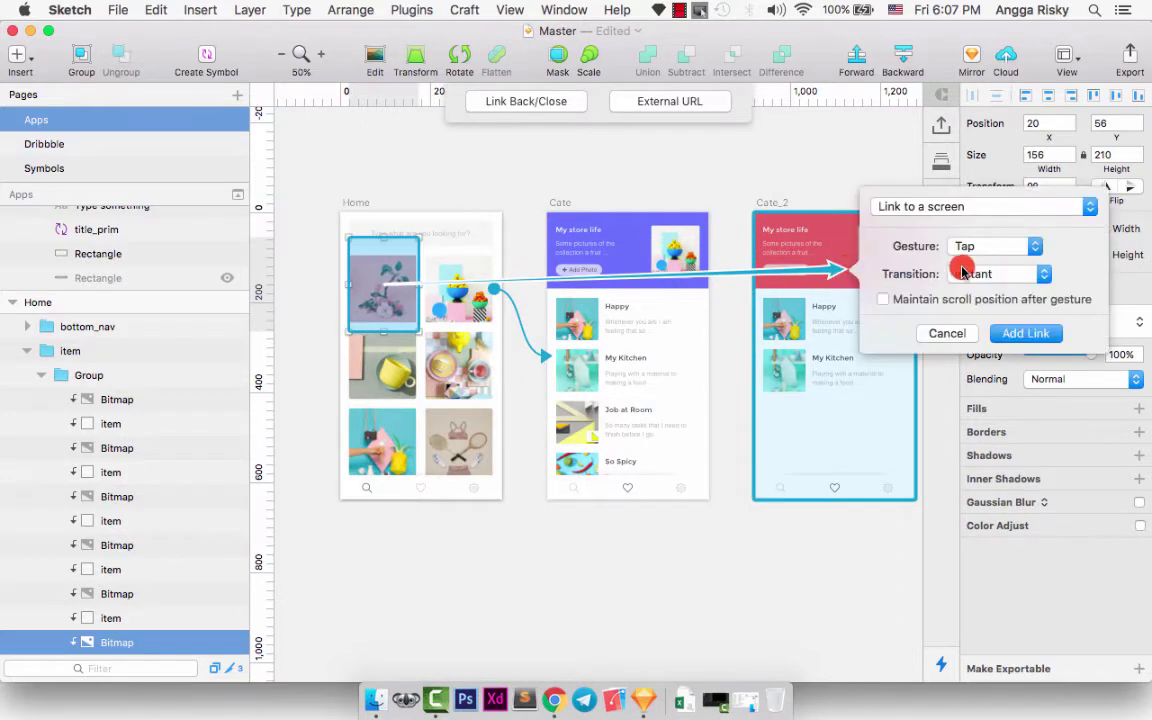
left_click(971, 272)
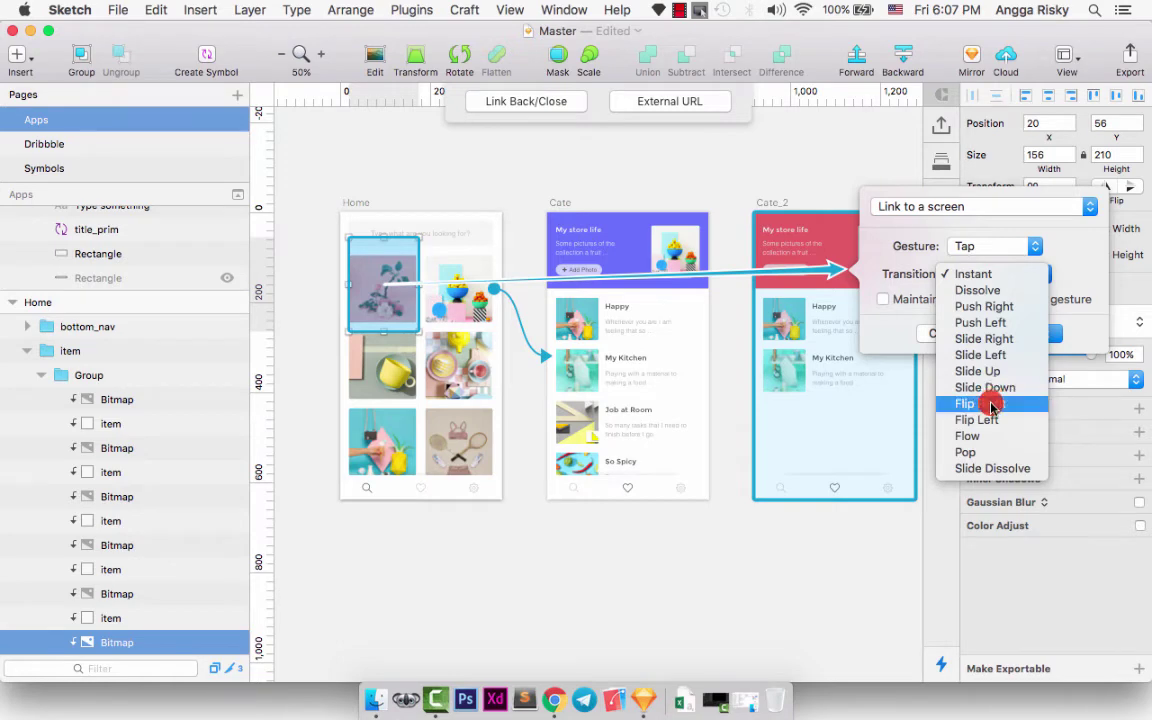
left_click(991, 405)
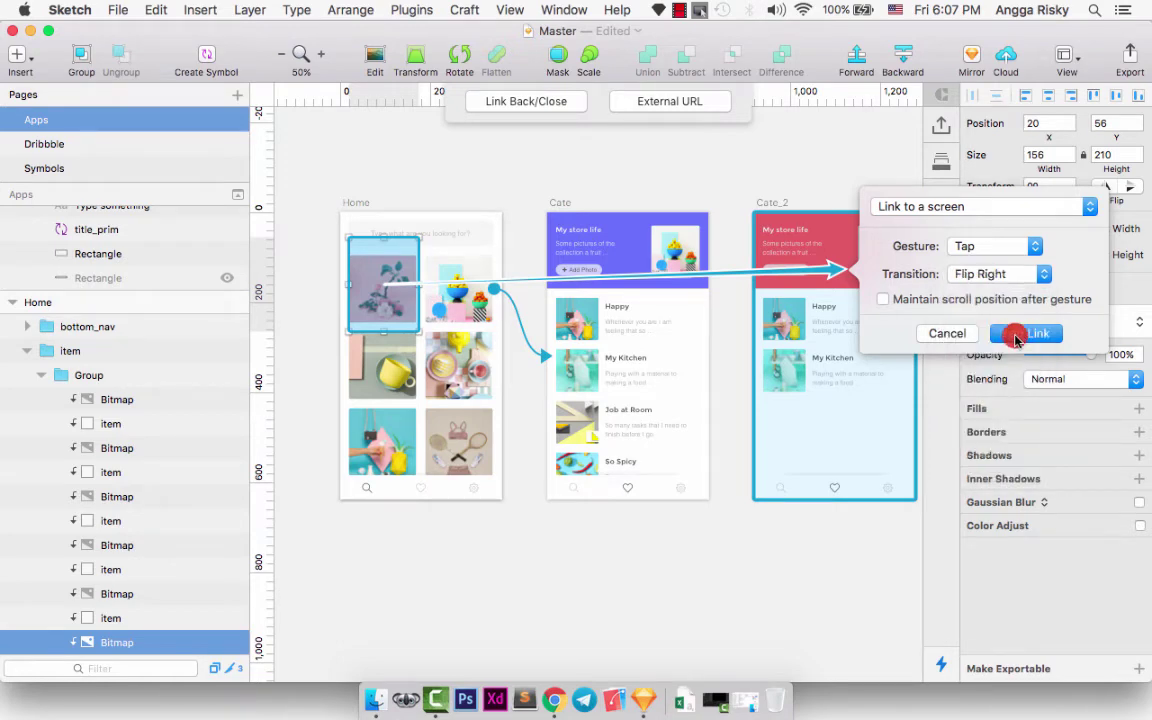
left_click(1015, 339)
Start a prototype link from the magnifier icon in Cate's bottom navigation bar
scroll(802, 429, "down", 2)
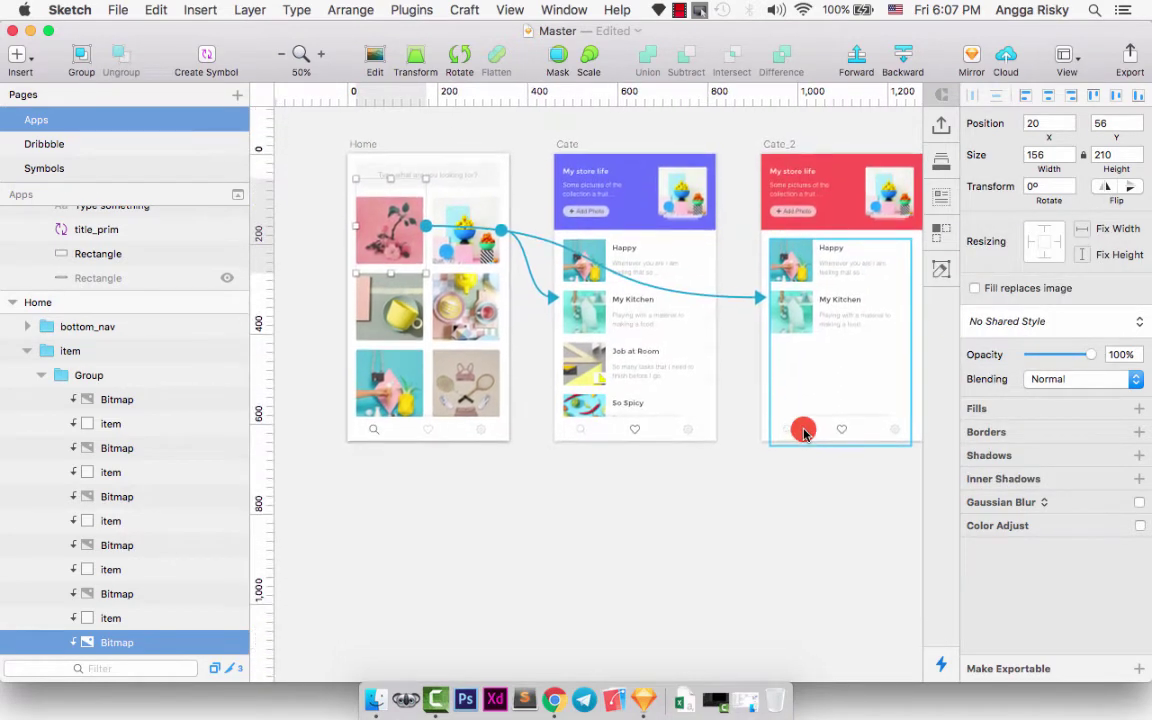
right_click(583, 429)
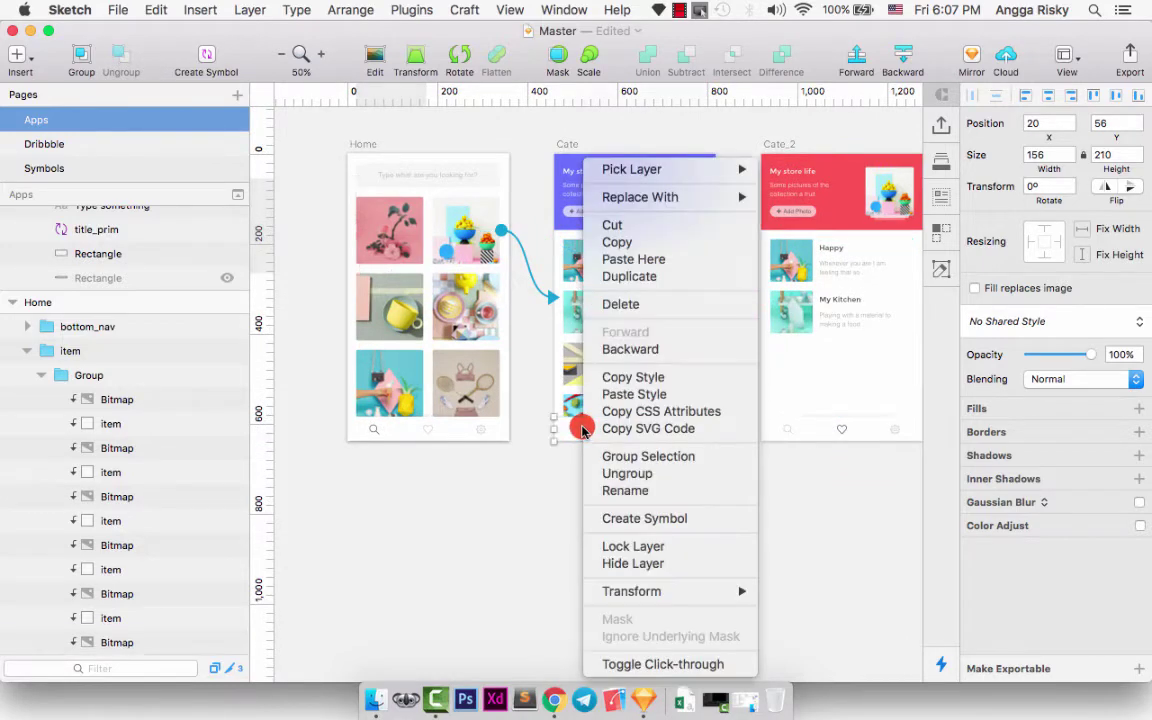
mouse_move(709, 171)
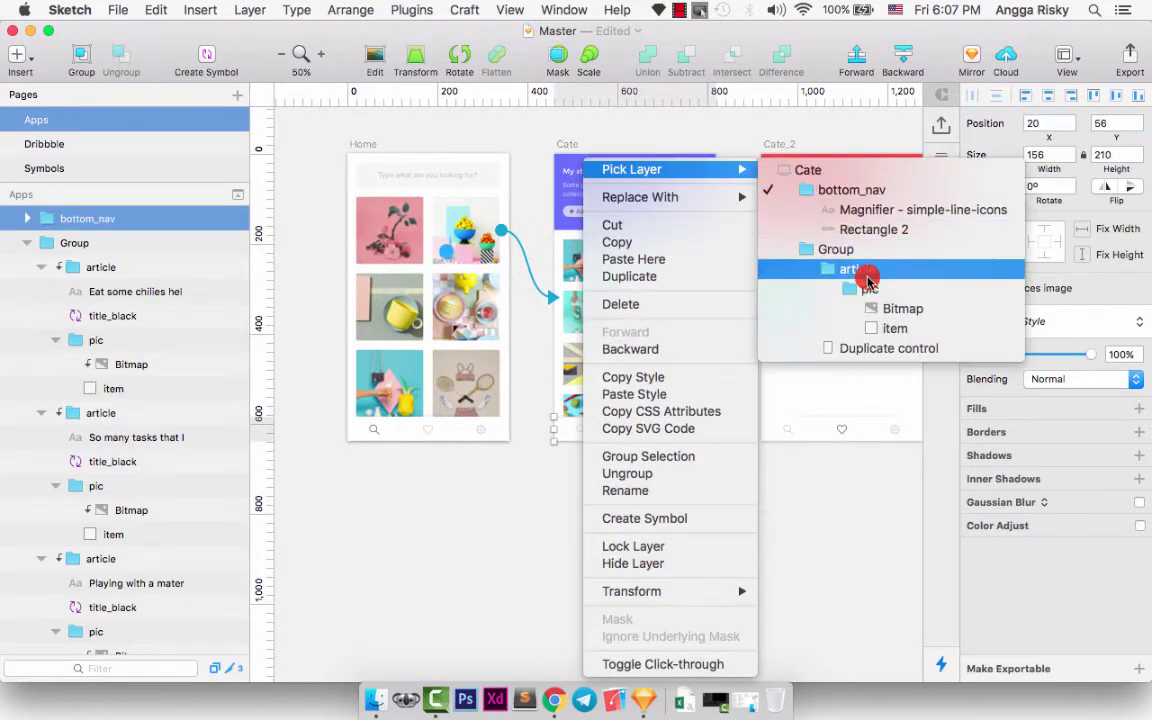
left_click(874, 208)
scroll(607, 453, "left", 3)
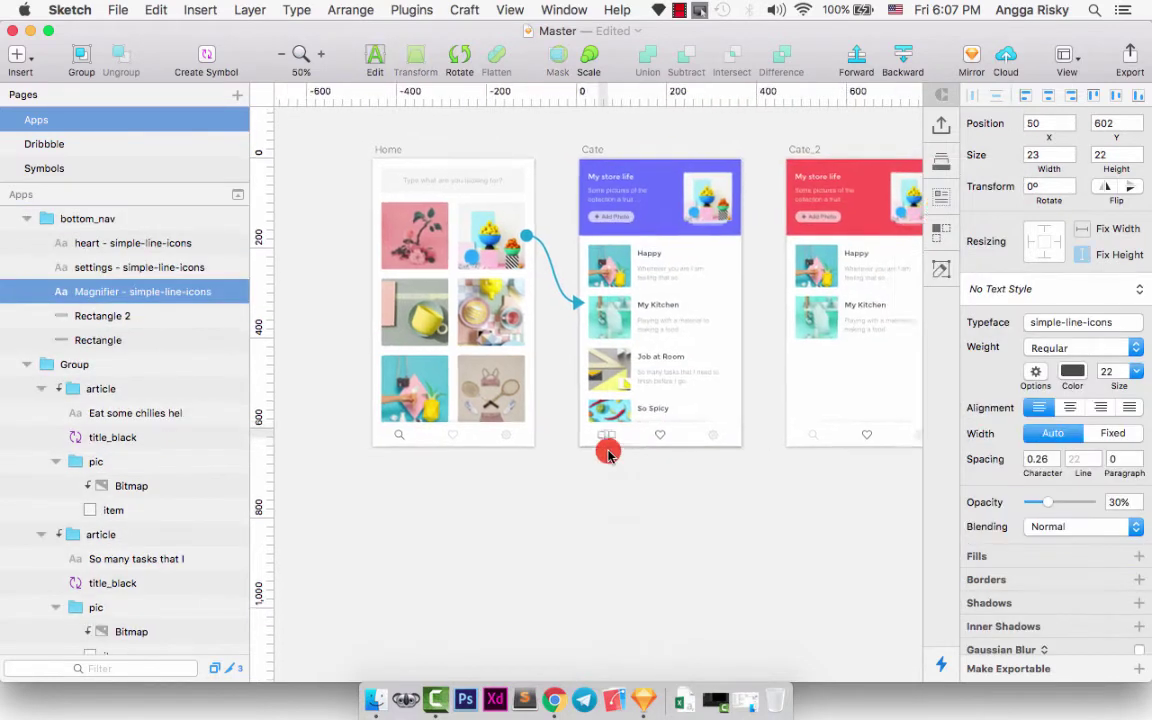
key("w")
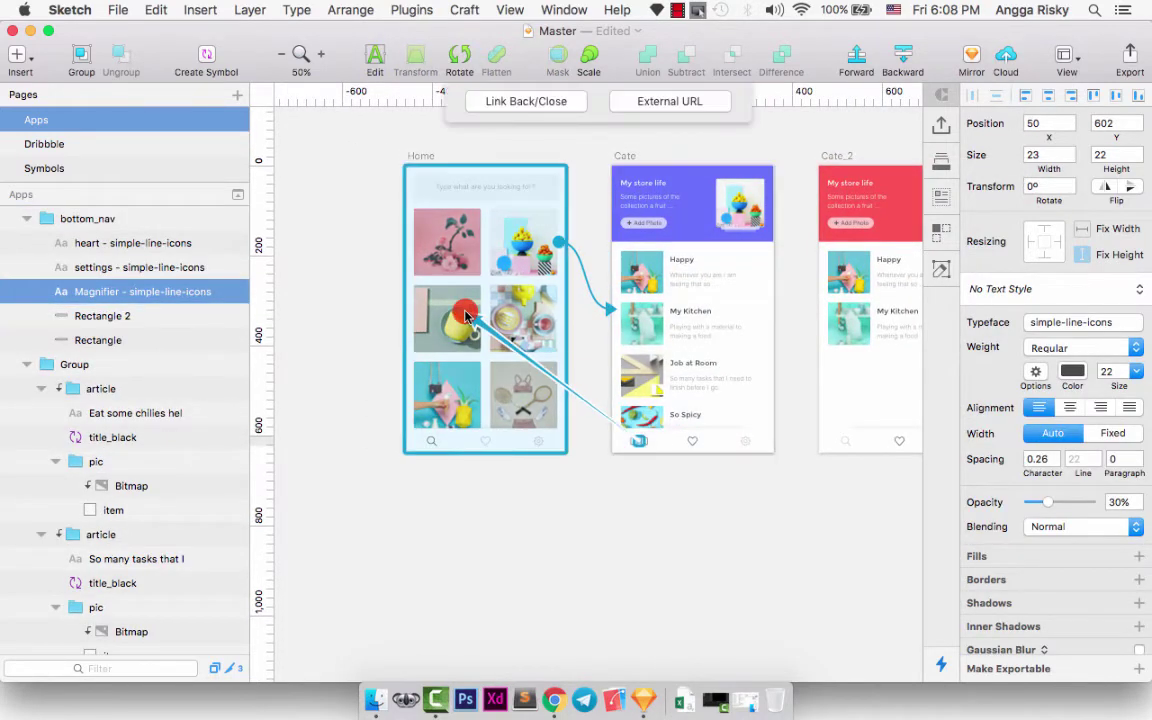
Point the magnifier link at Home with a Tap gesture and Slide Left transition
left_click(467, 318)
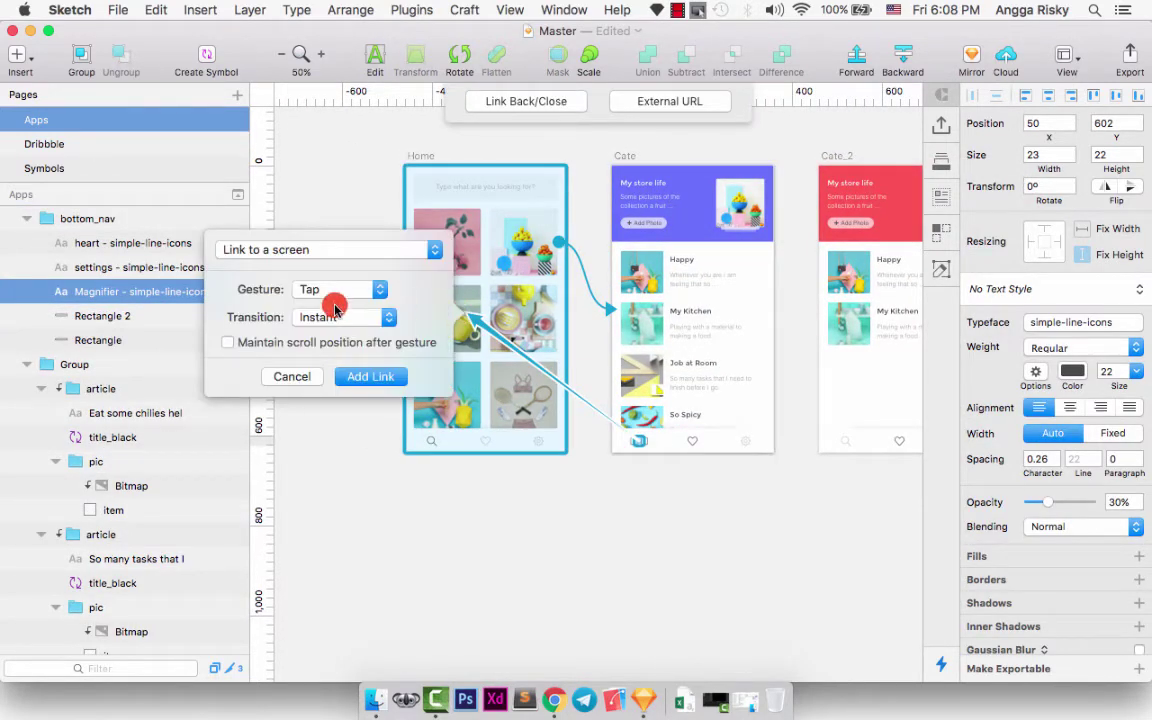
left_click(330, 289)
left_click(325, 289)
left_click(328, 317)
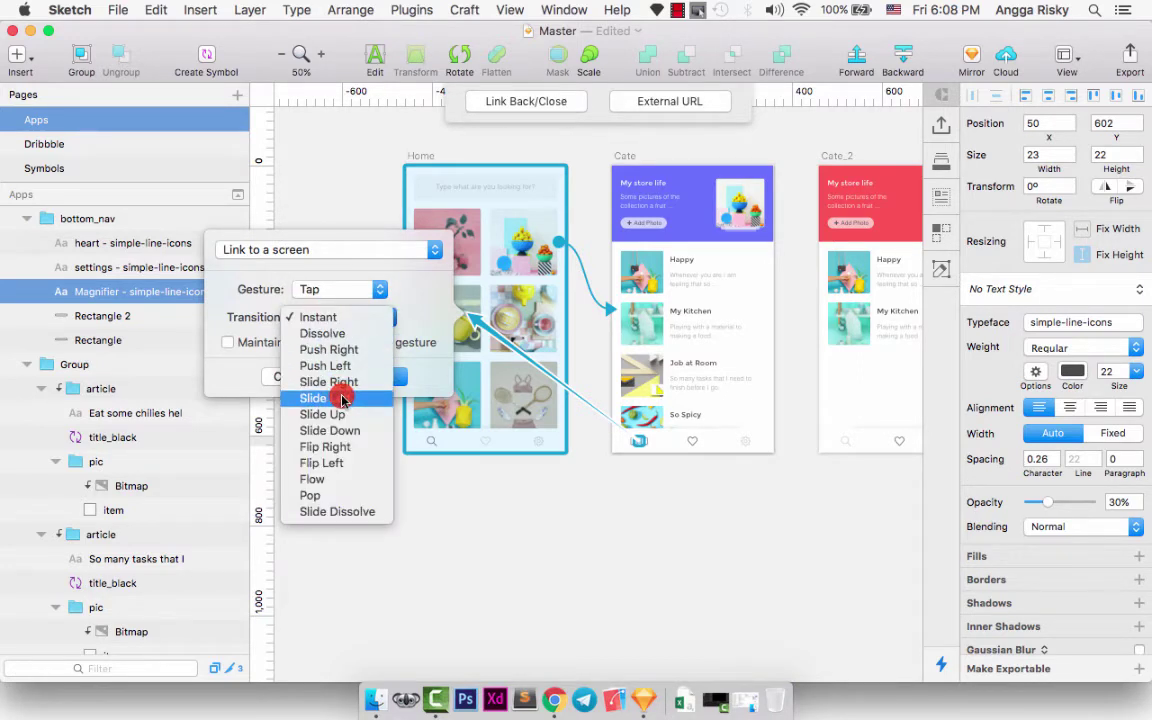
scroll(352, 398, "down", 1)
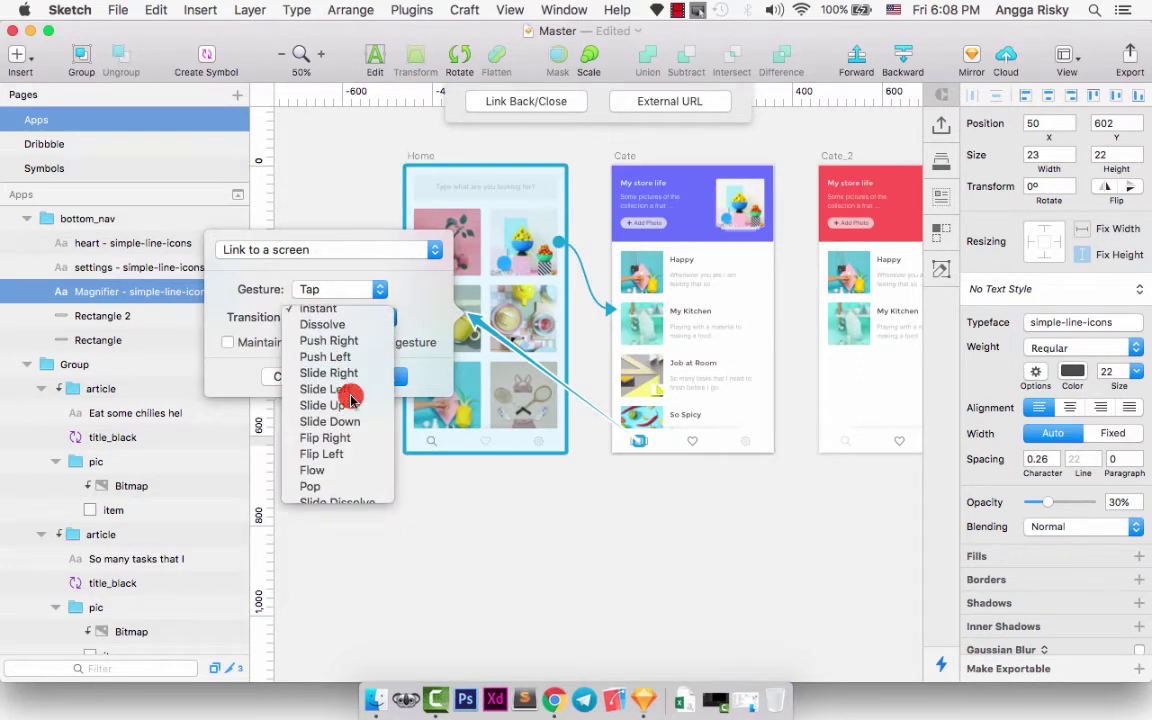
left_click(351, 392)
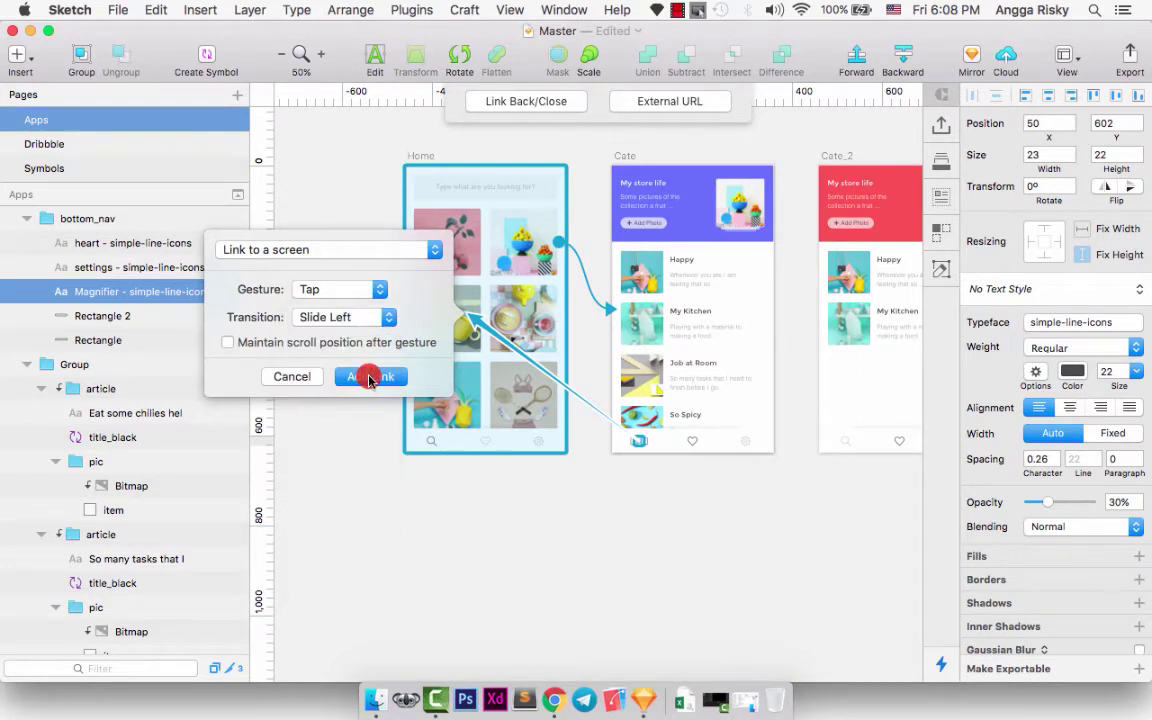
left_click(370, 377)
scroll(597, 489, "right", 3)
left_click(778, 441)
Select the magnifier icon layer in Cate_2's bottom navigation bar
right_click(778, 444)
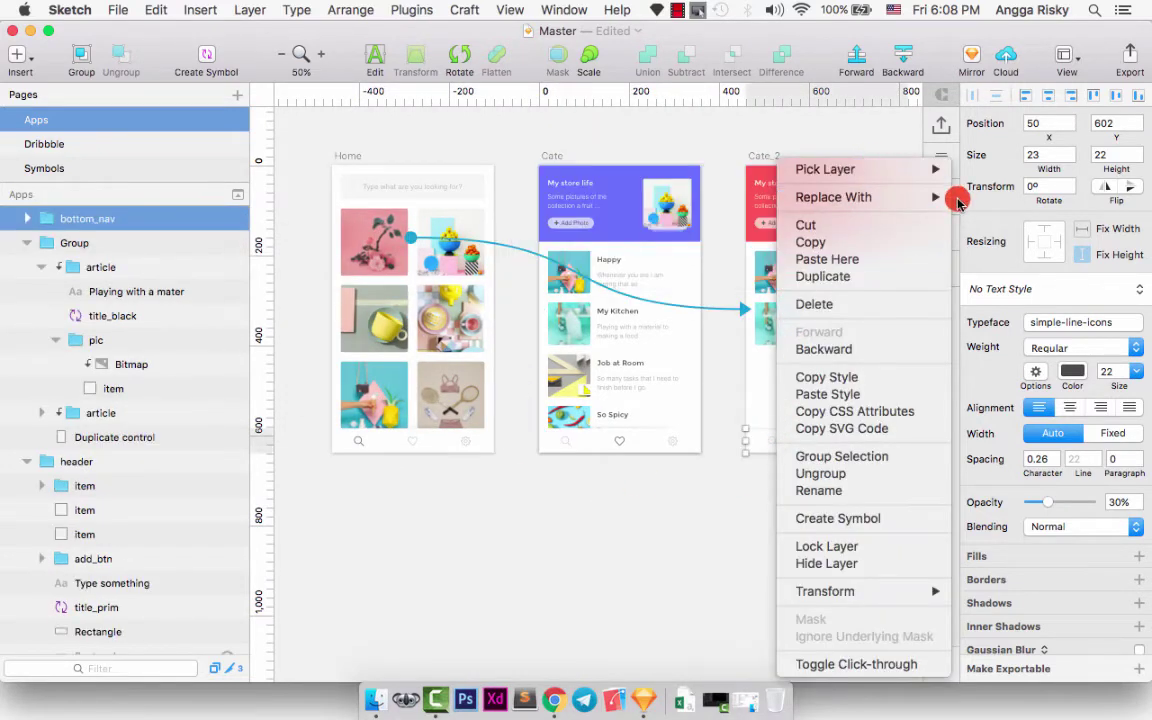
left_click(810, 172)
left_click(679, 228)
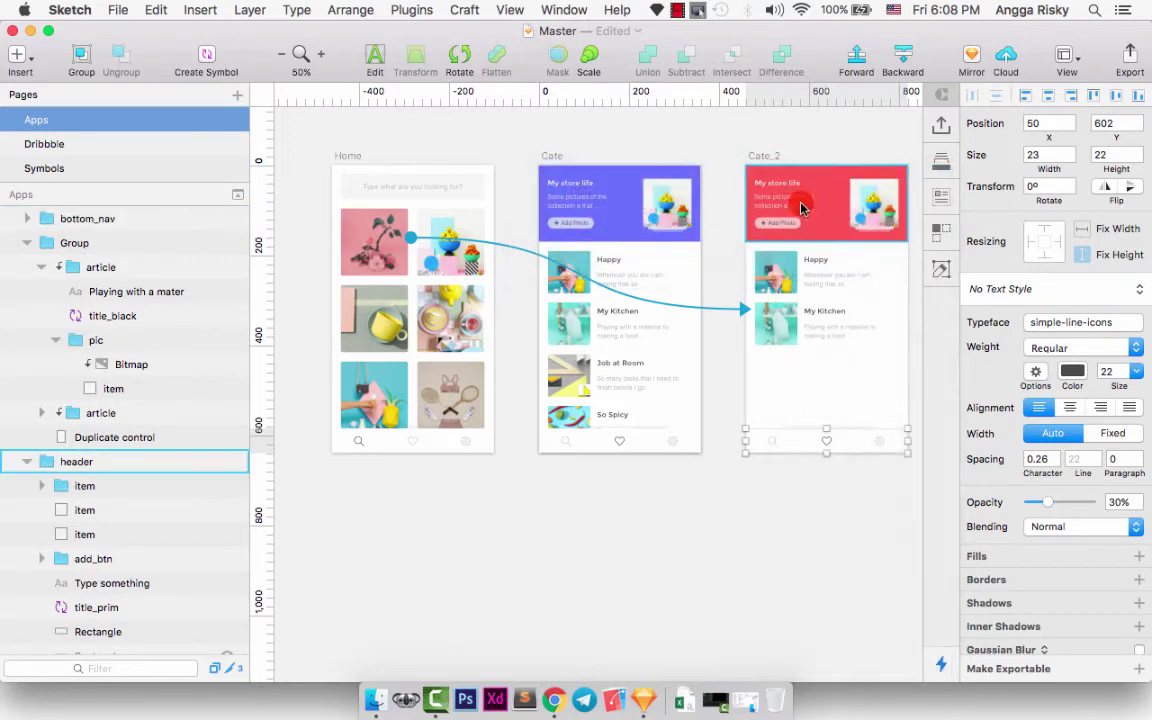
key("super+equal")
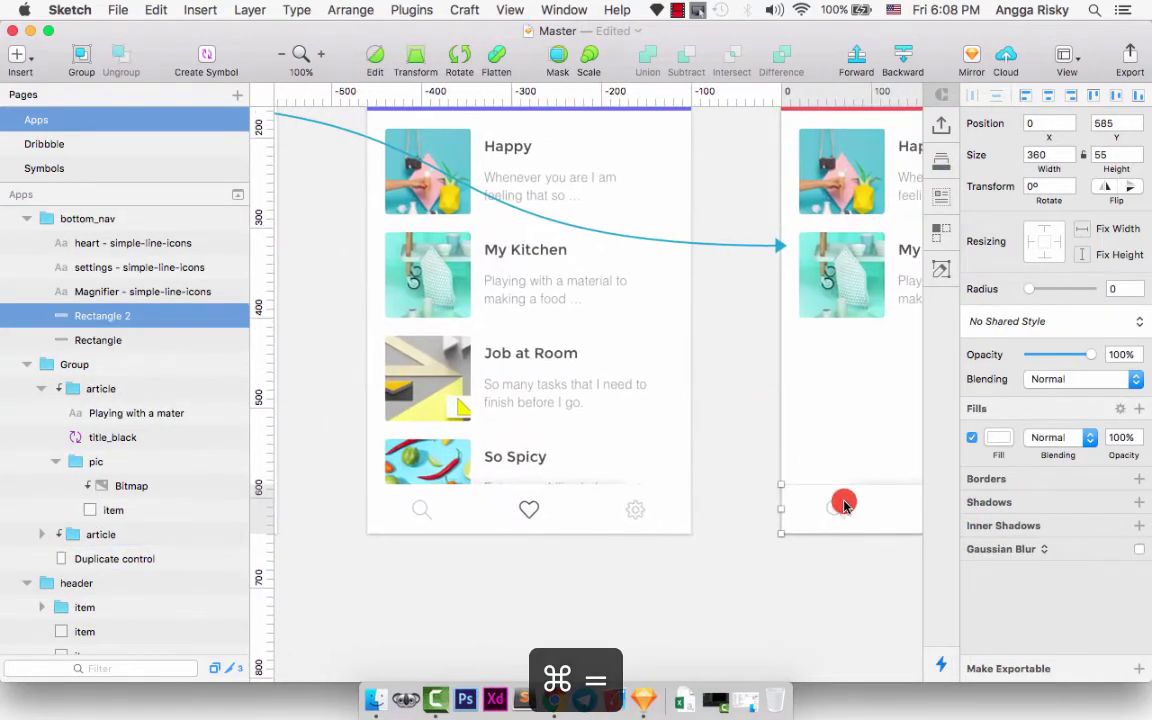
right_click(834, 507)
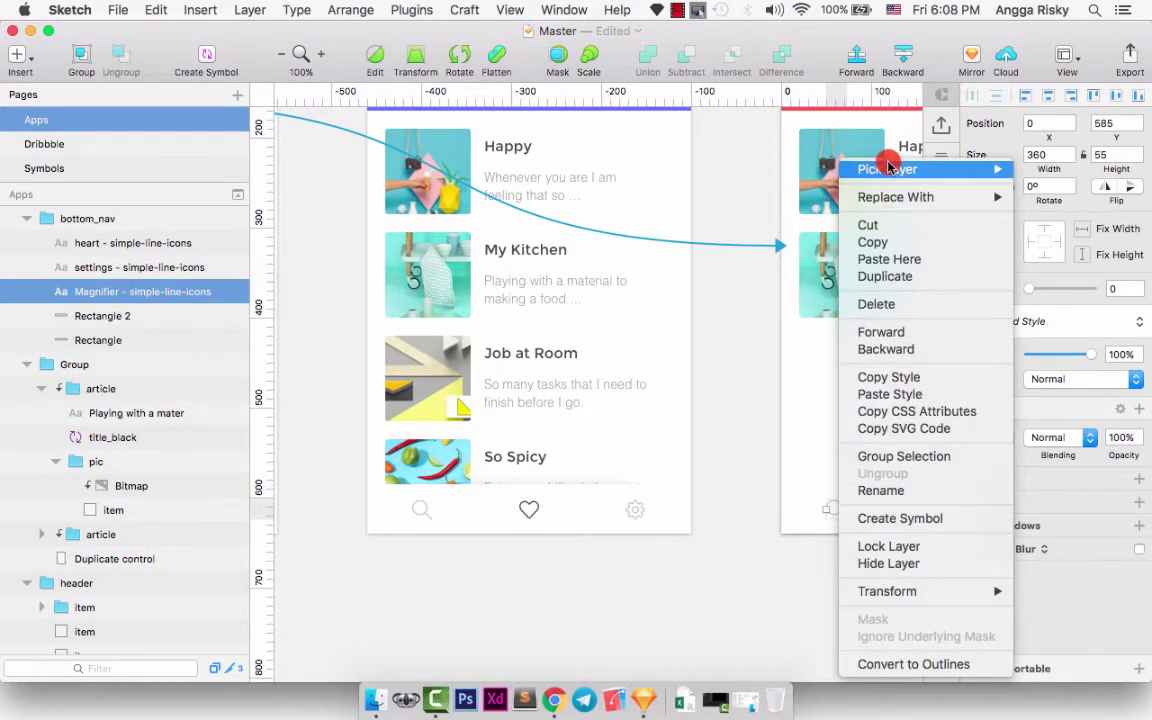
mouse_move(805, 170)
left_click(805, 206)
Link Cate_2's magnifier to Home with a Flip Left transition, then deselect
scroll(738, 244, "left", 10)
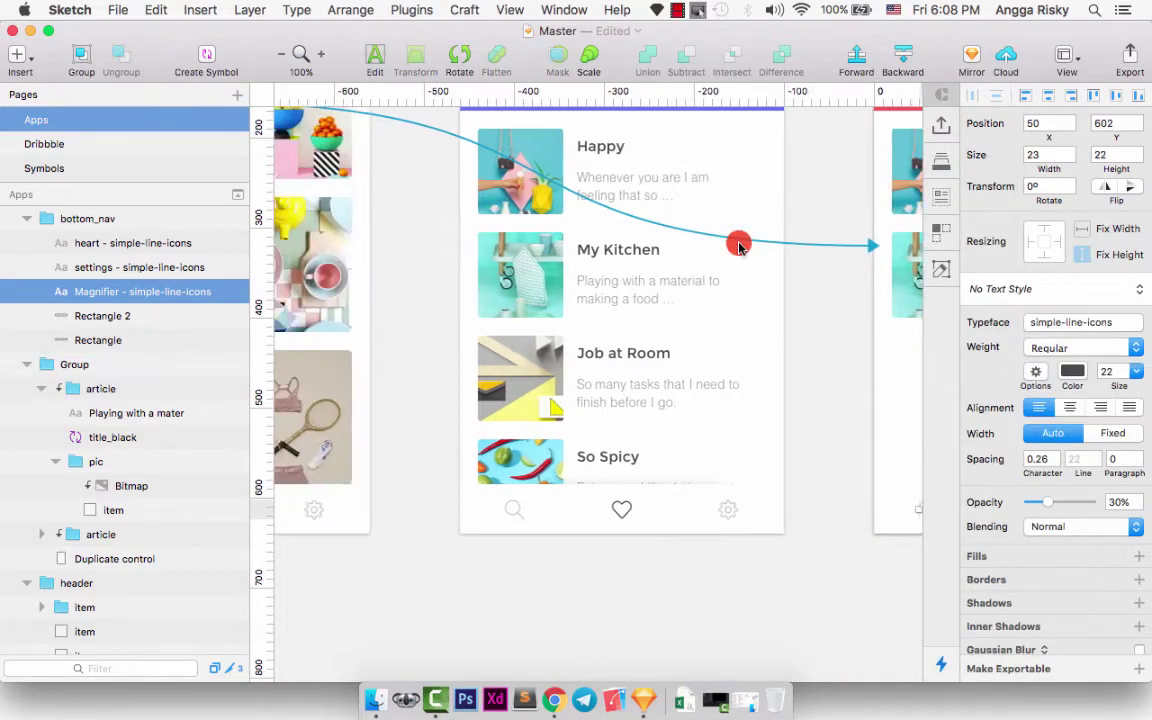
key("w")
left_click(424, 332)
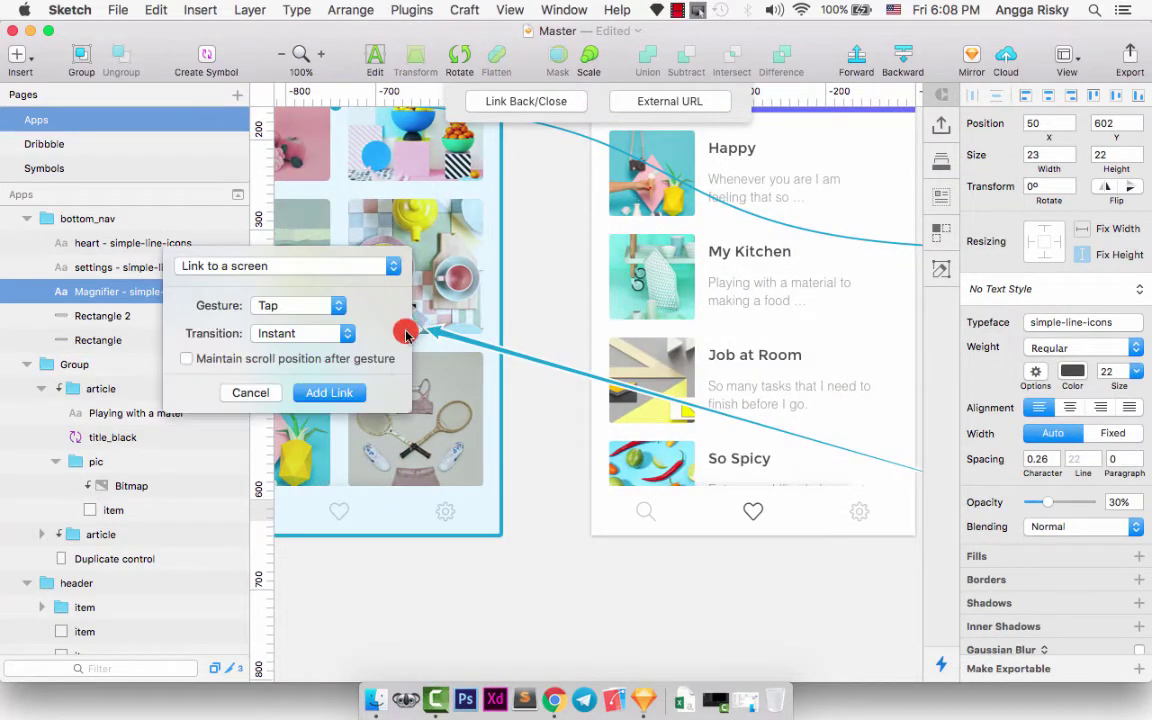
left_click(311, 333)
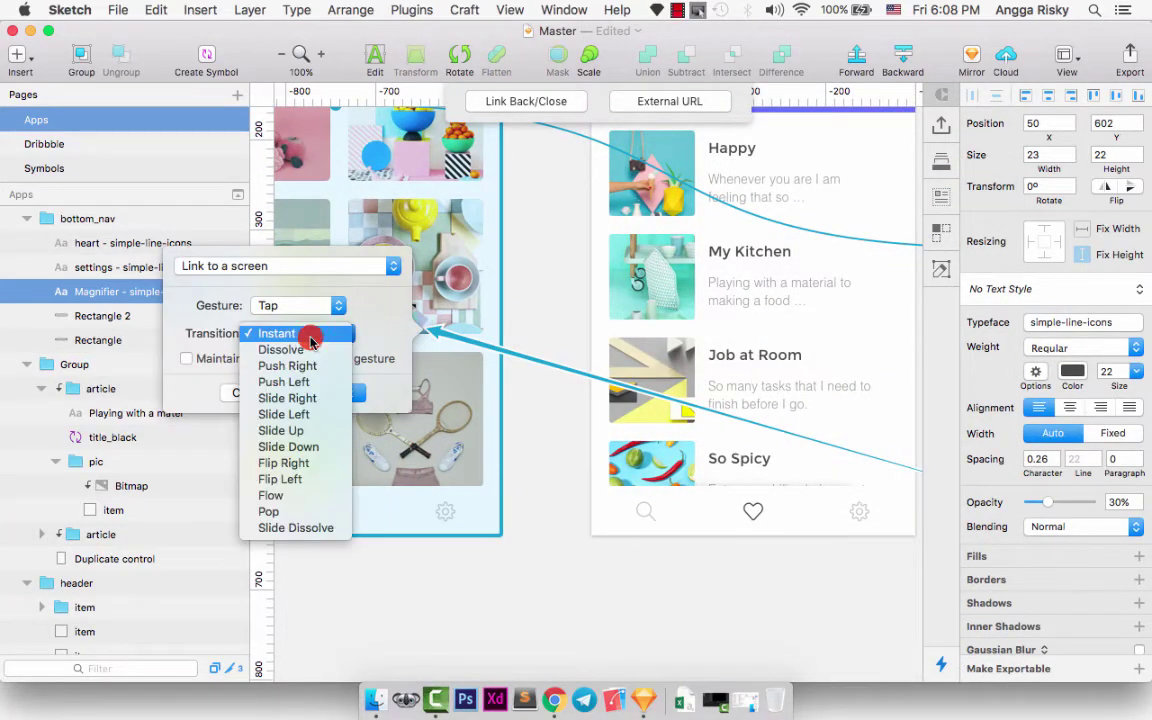
left_click(300, 477)
left_click(322, 391)
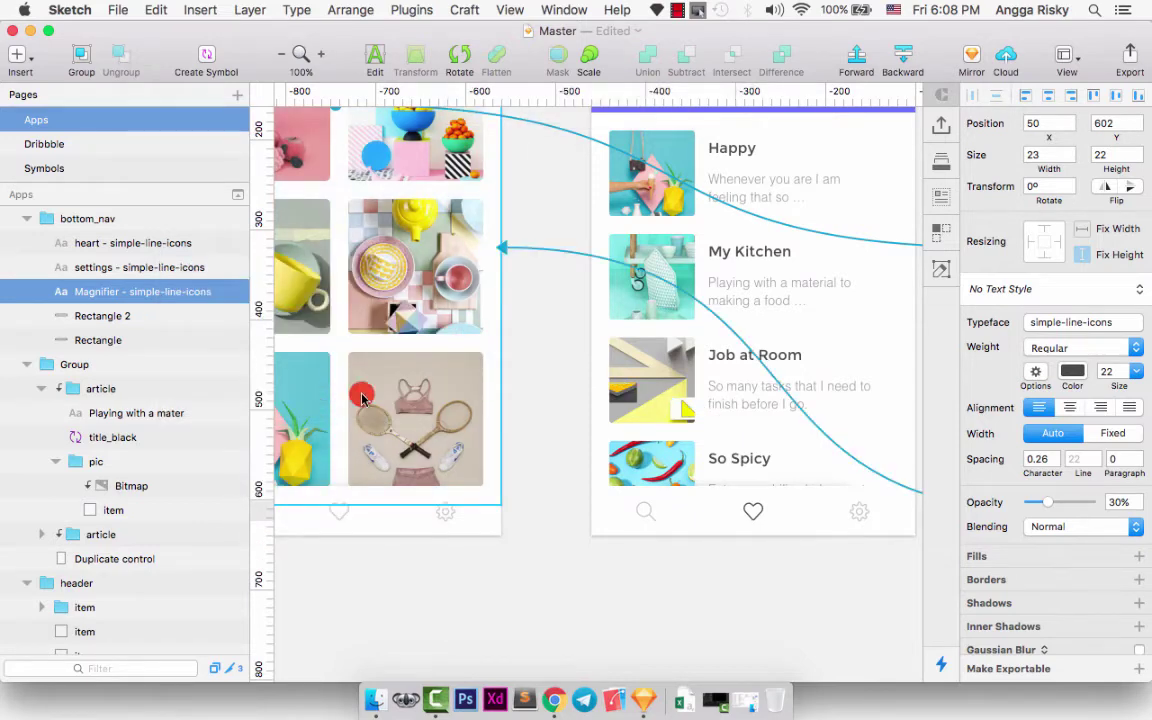
left_click(540, 450)
scroll(540, 450, "down", 5)
Hide the hotspot arrows on the canvas with Craft > Sync > Toggle View Hotspots
scroll(545, 453, "right", 2)
scroll(545, 453, "up", 2)
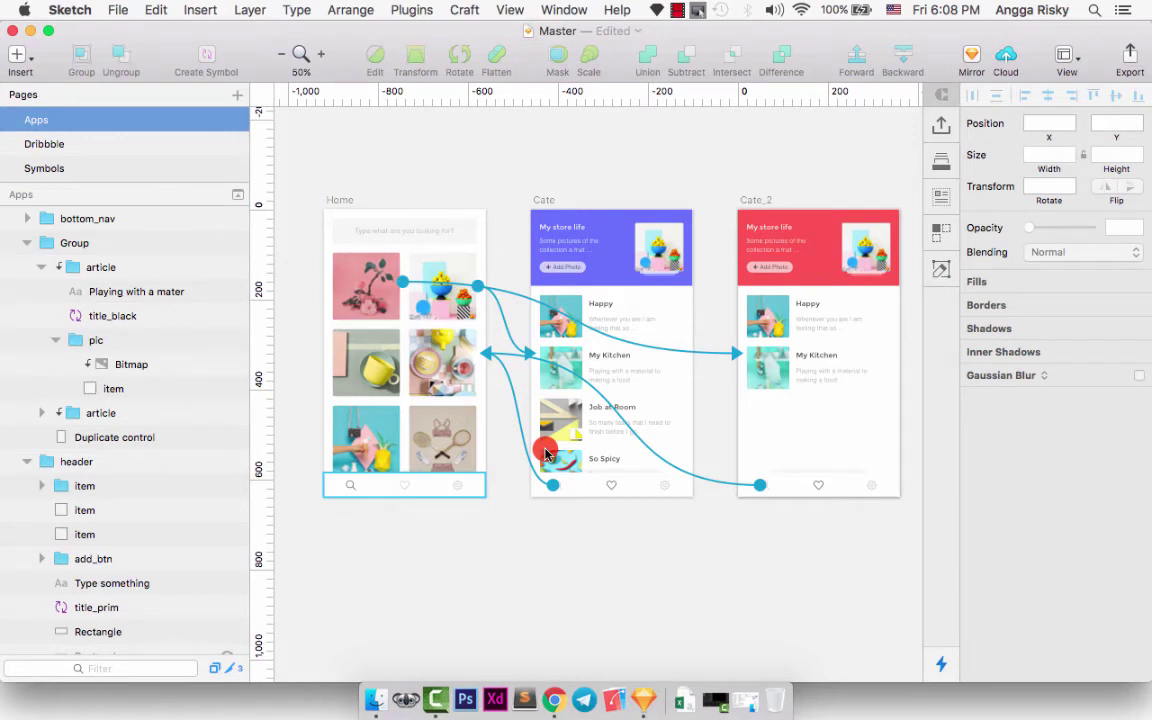
left_click(941, 123)
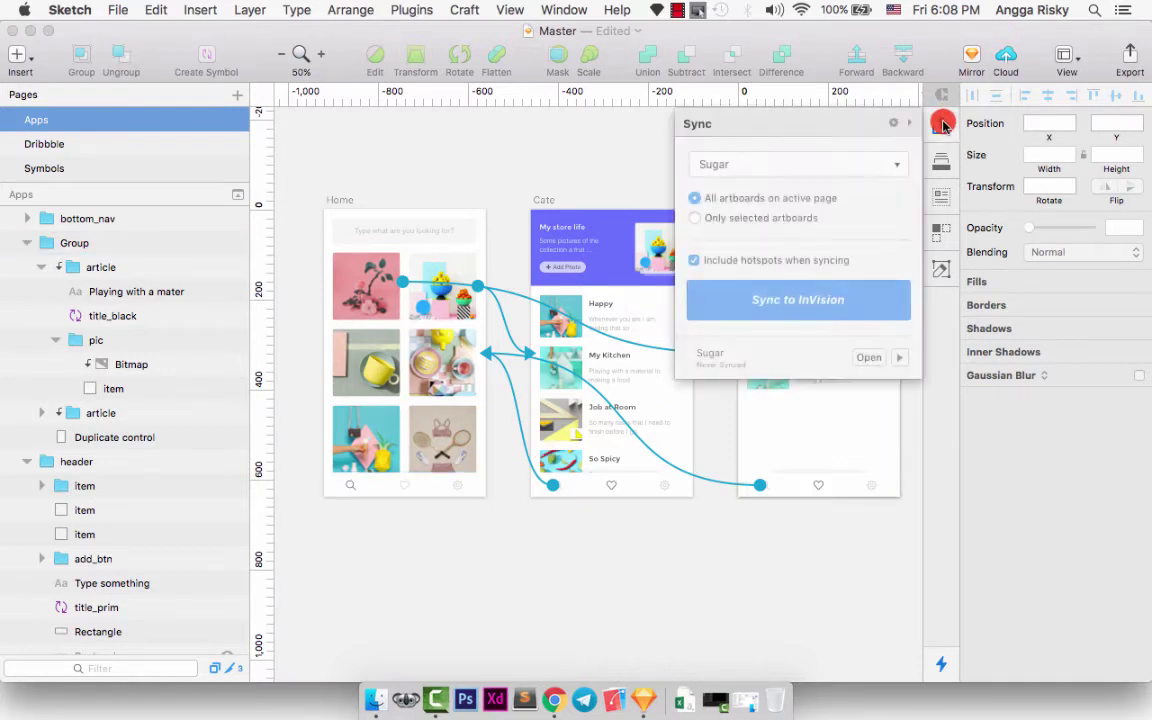
left_click(941, 123)
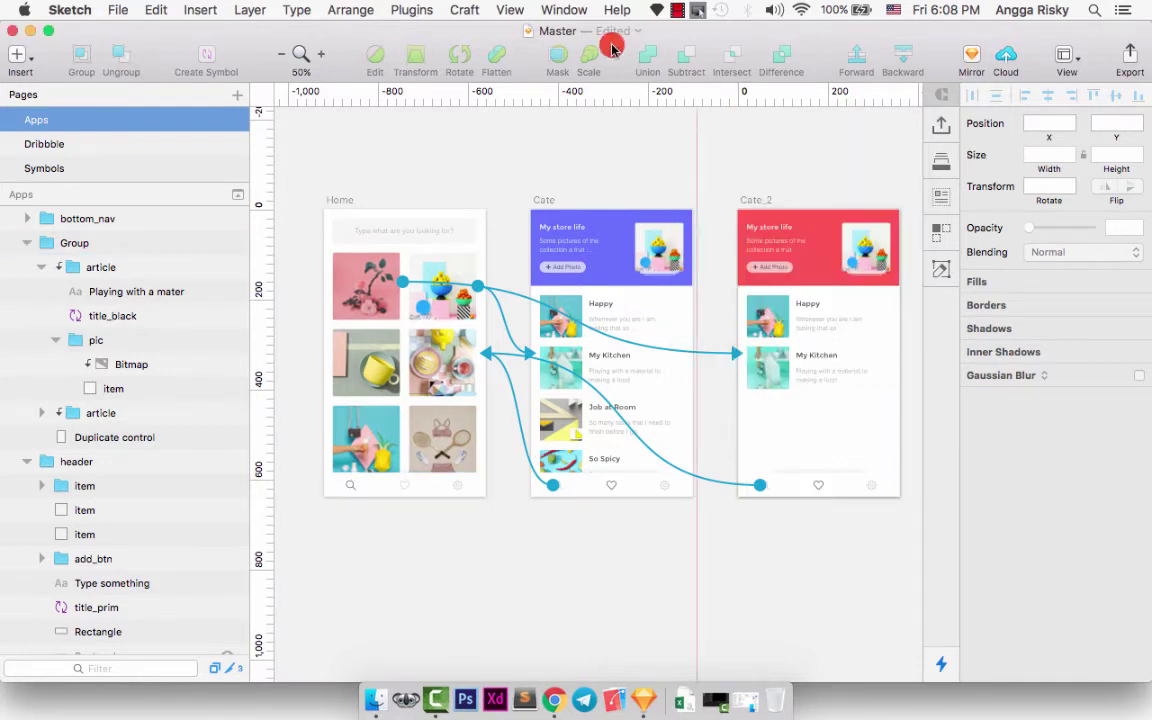
left_click(465, 10)
mouse_move(492, 88)
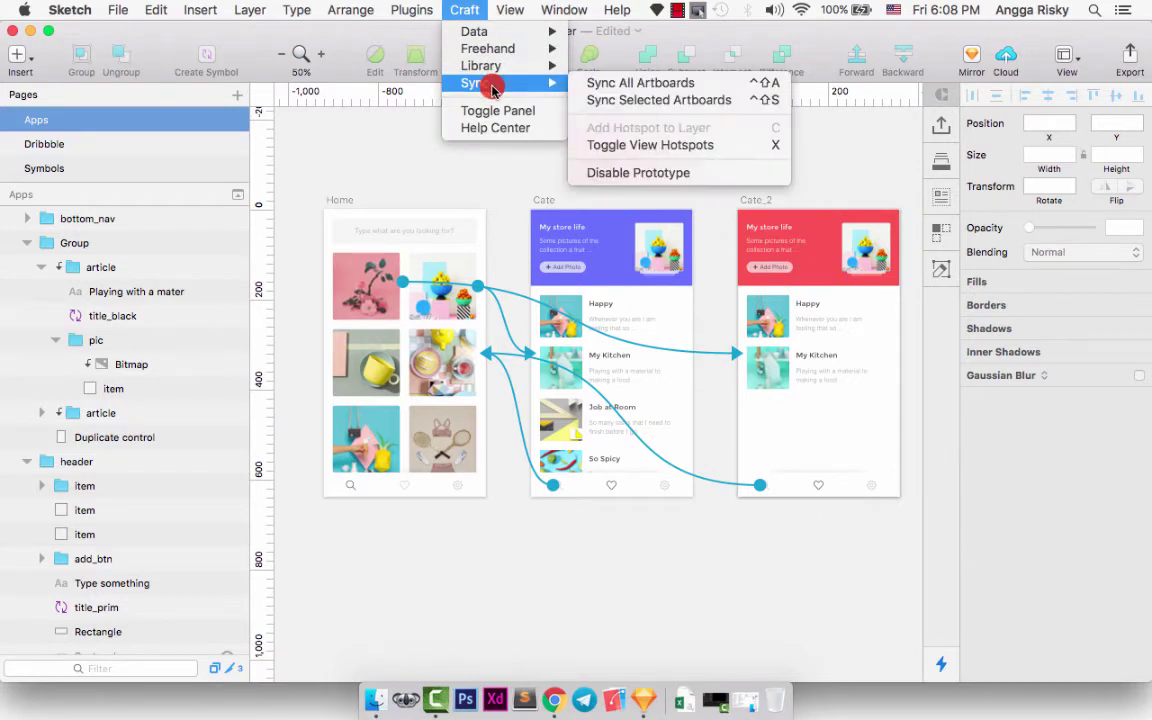
left_click(688, 146)
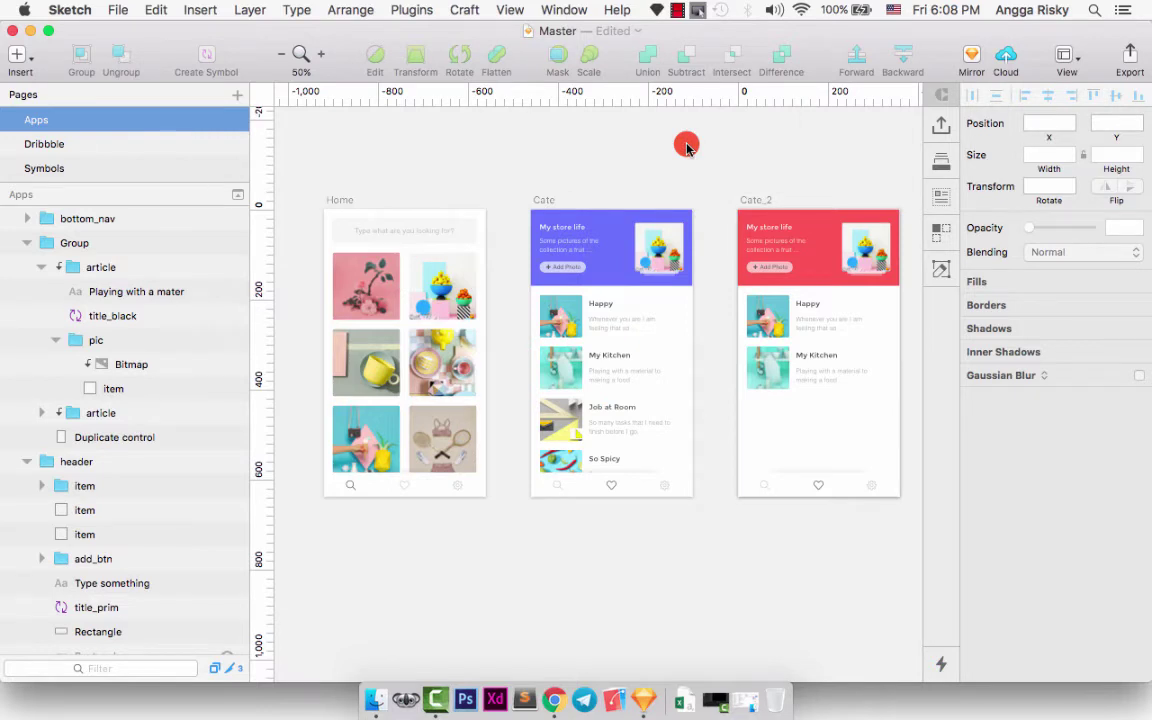
In the Craft Sync panel, open the prototype dropdown and choose to create a new prototype
scroll(687, 146, "right", 3)
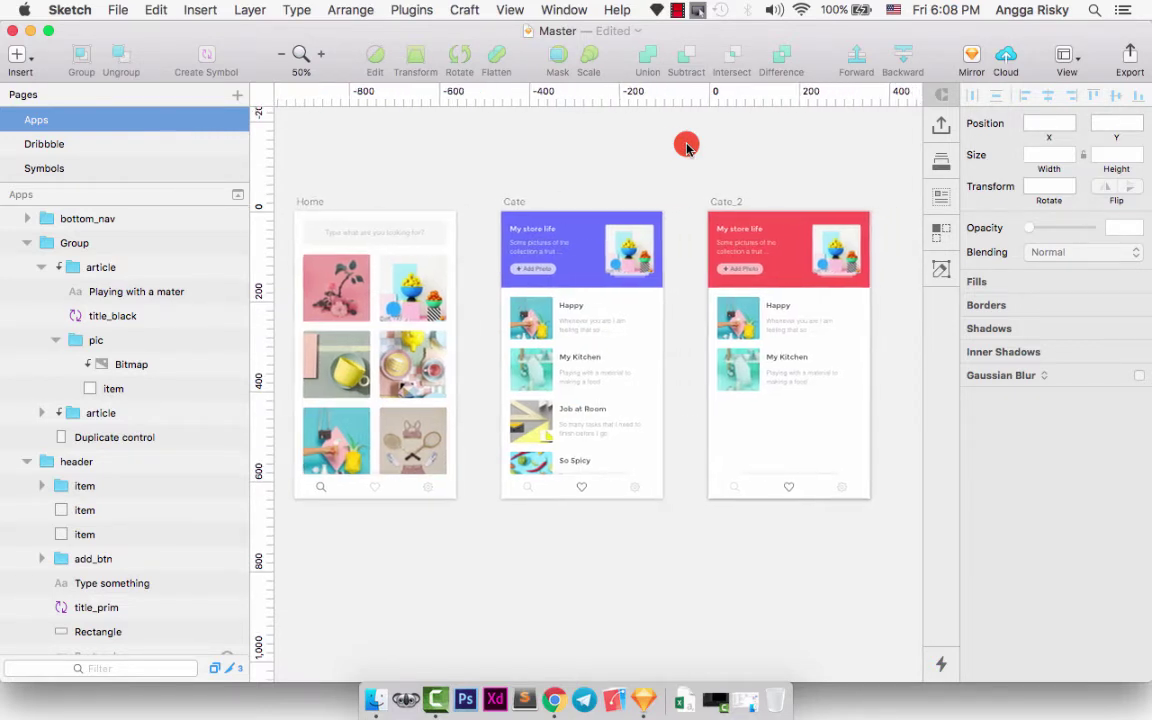
scroll(687, 146, "left", 1)
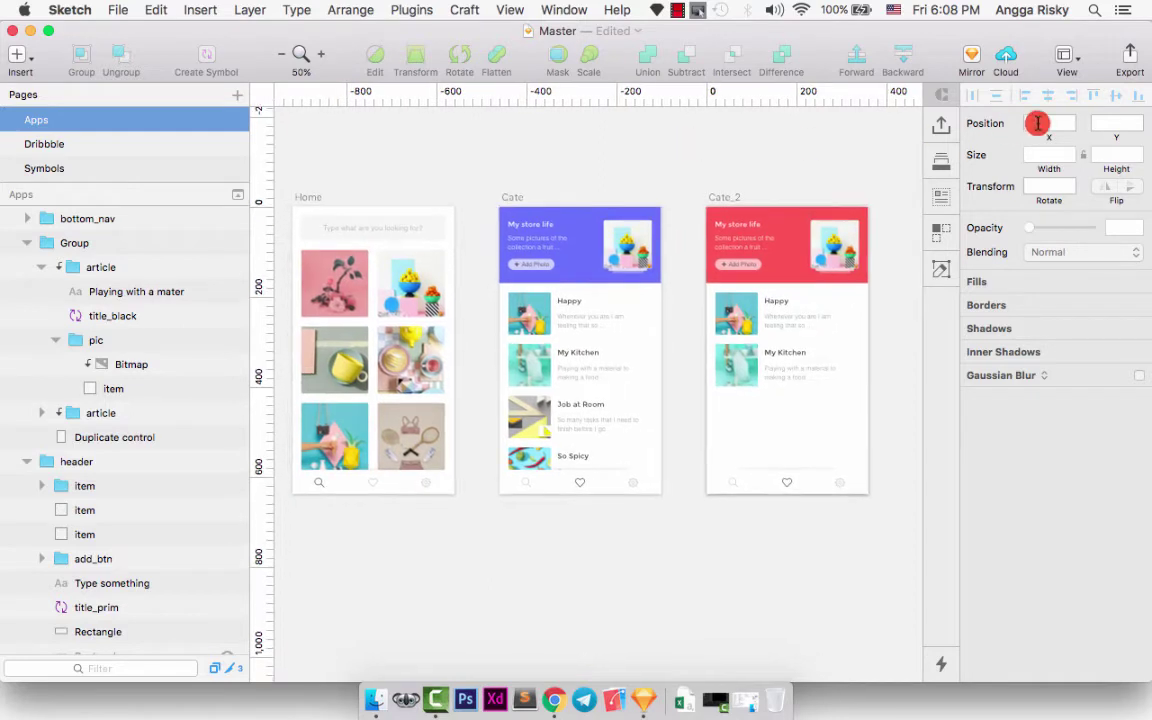
left_click(944, 123)
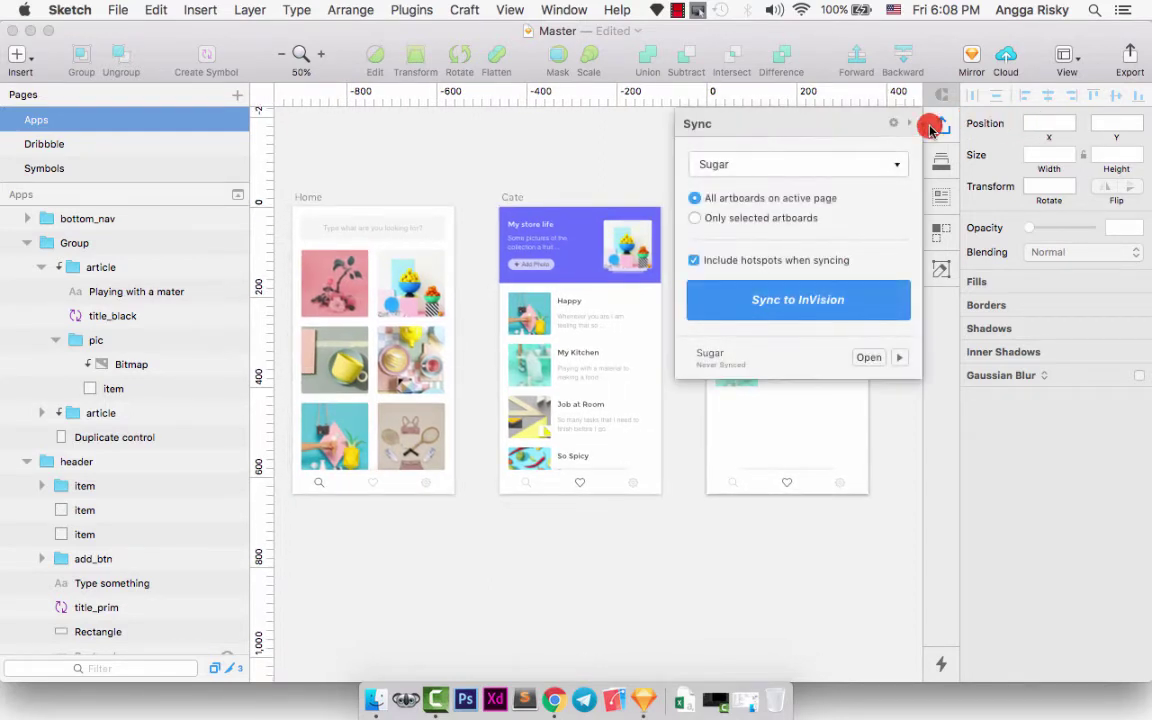
left_click(792, 167)
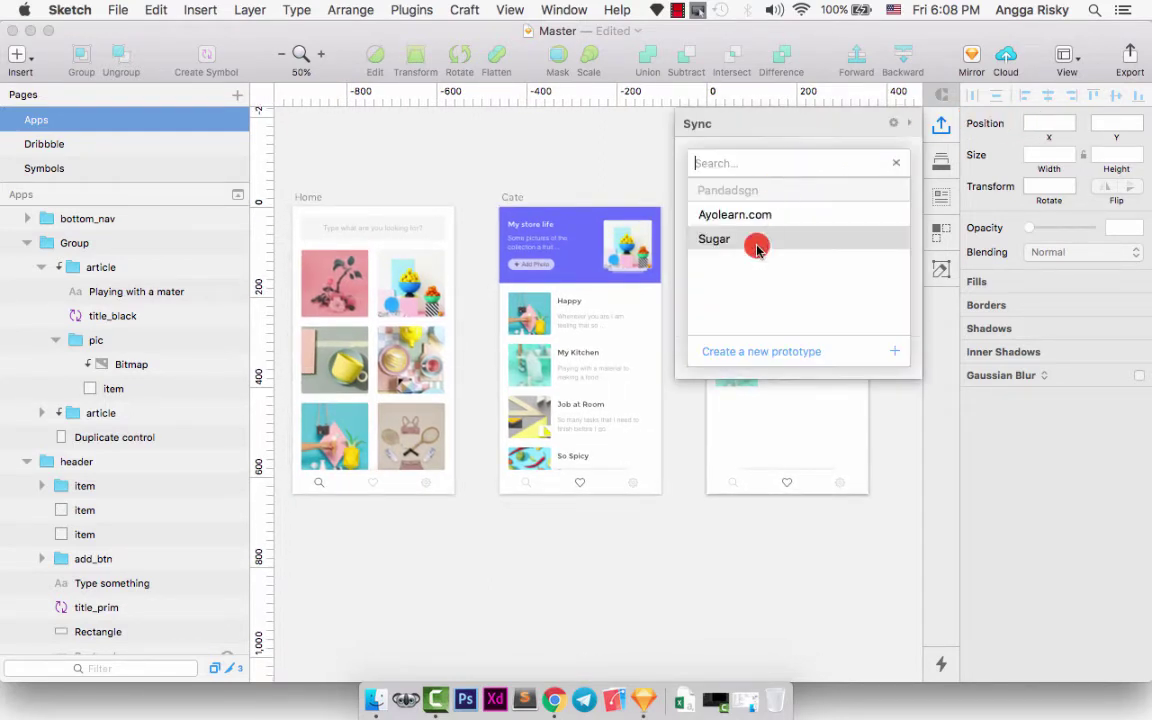
Create a new InVision prototype named 'A' with the Android Phone device type
left_click(755, 350)
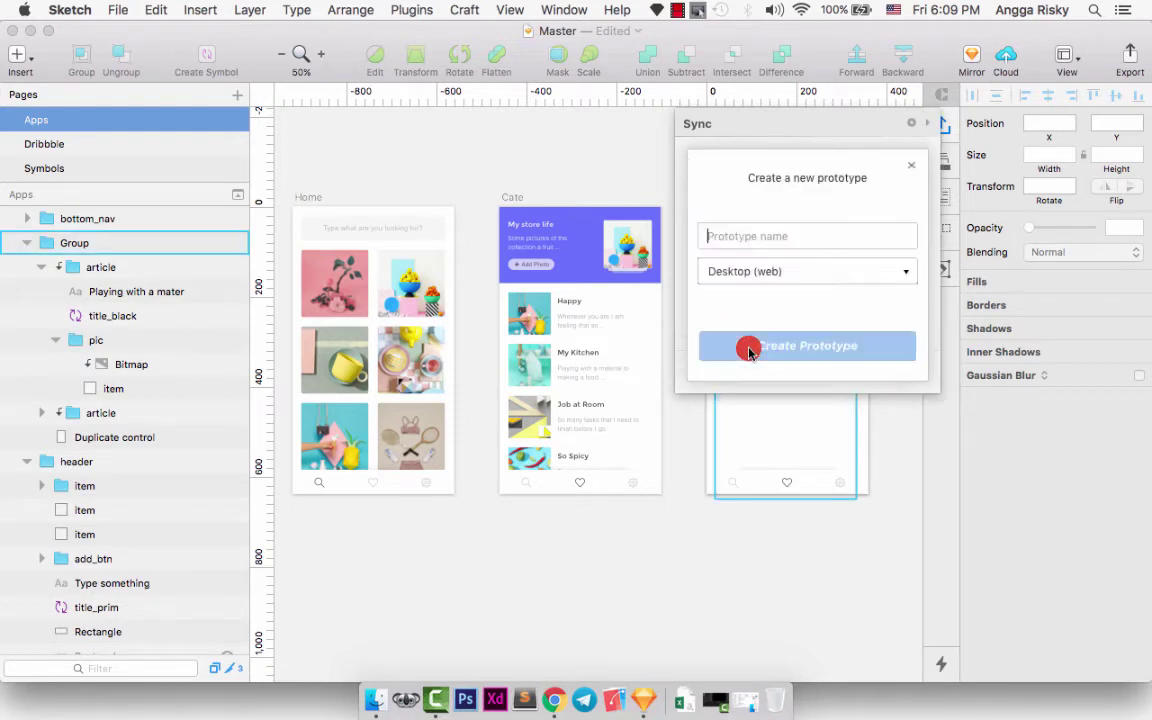
left_click(770, 236)
type("AnggaOne")
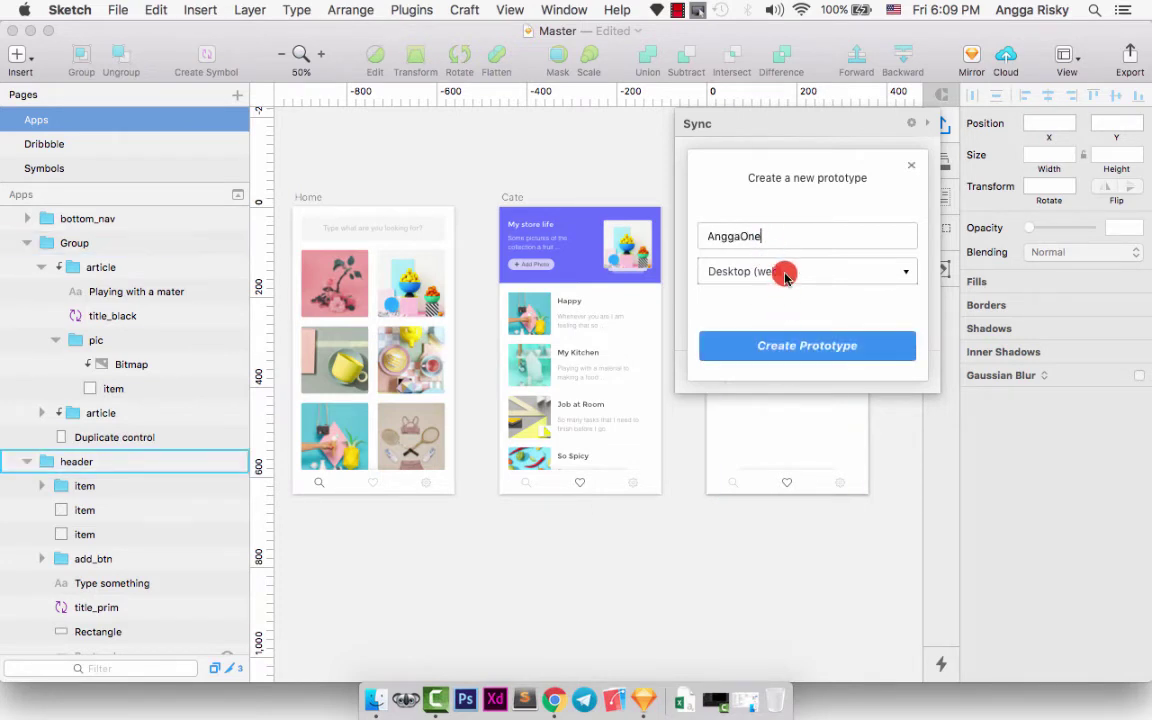
left_click(784, 272)
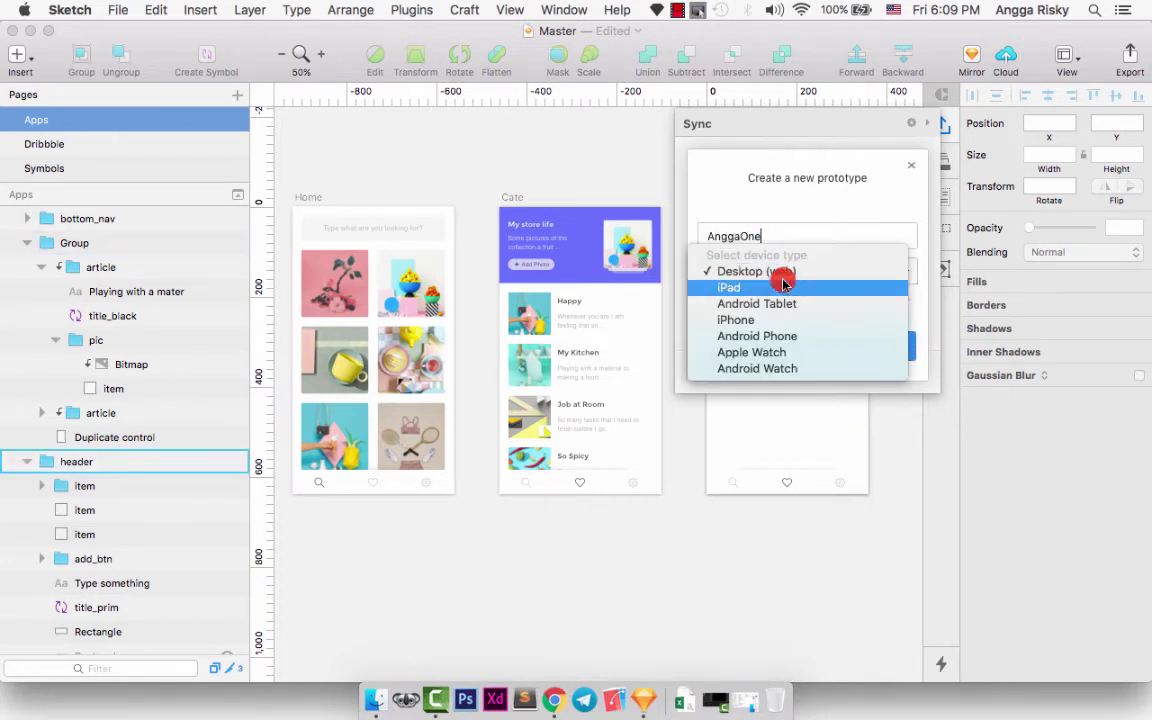
left_click(771, 338)
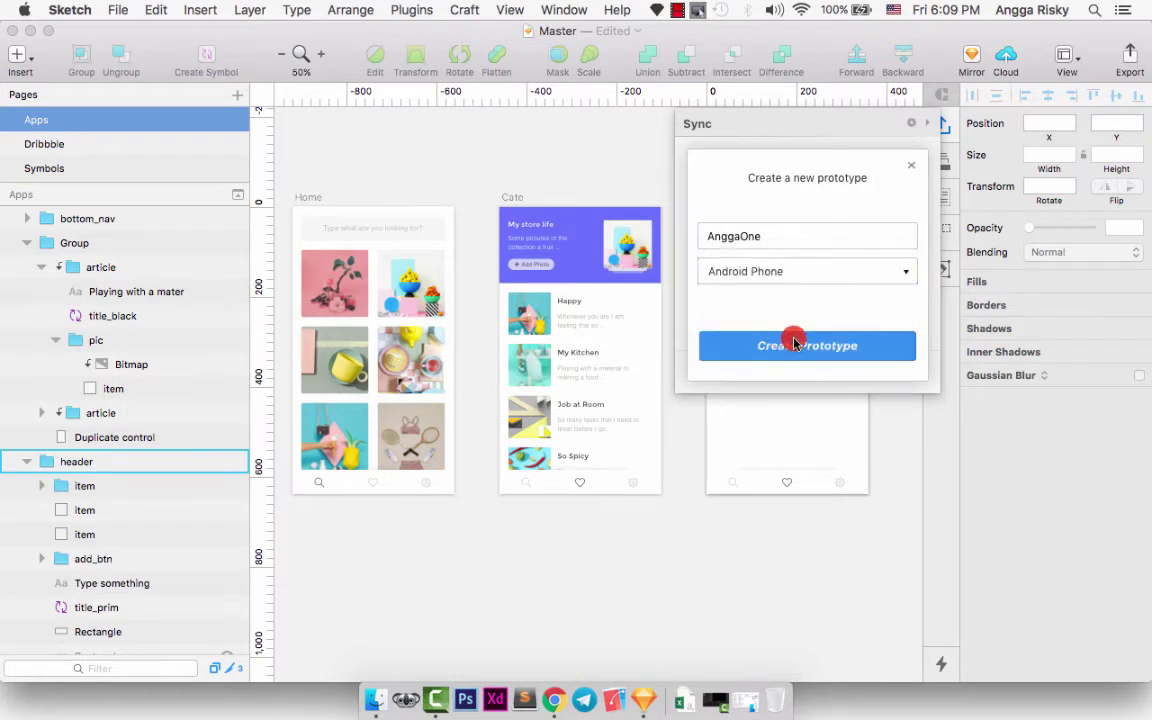
left_click(795, 343)
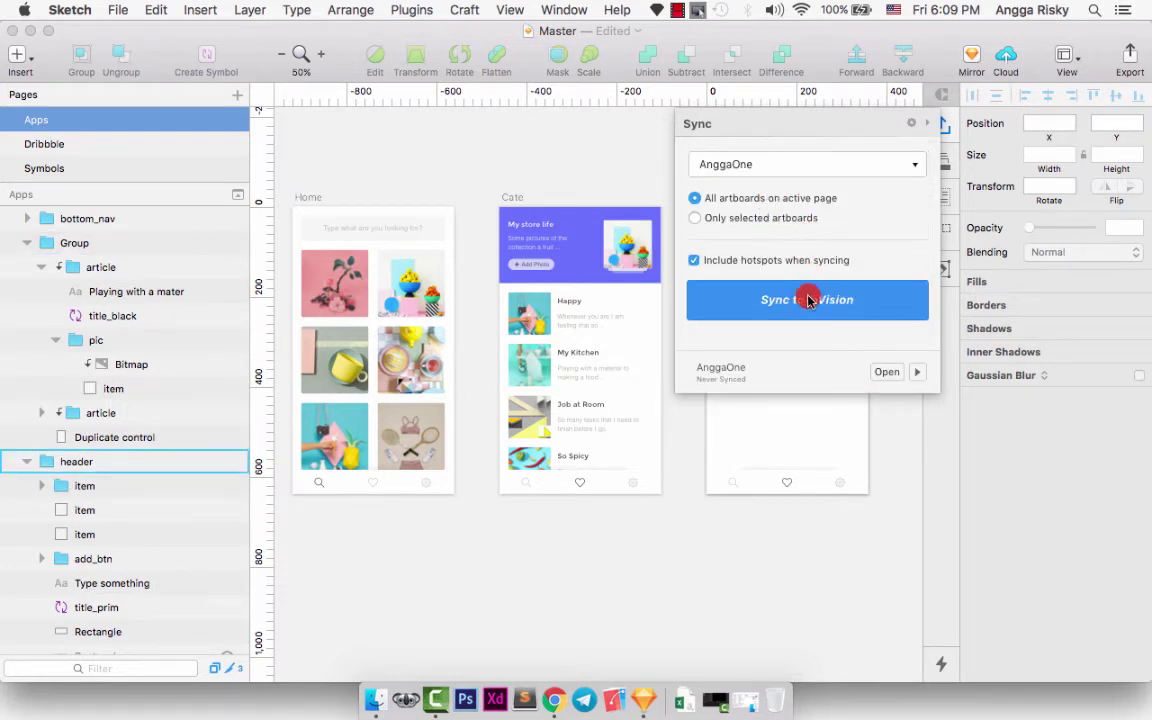
Sync all artboards to the new InVision prototype, then reopen the sync panel to view it
left_click(781, 302)
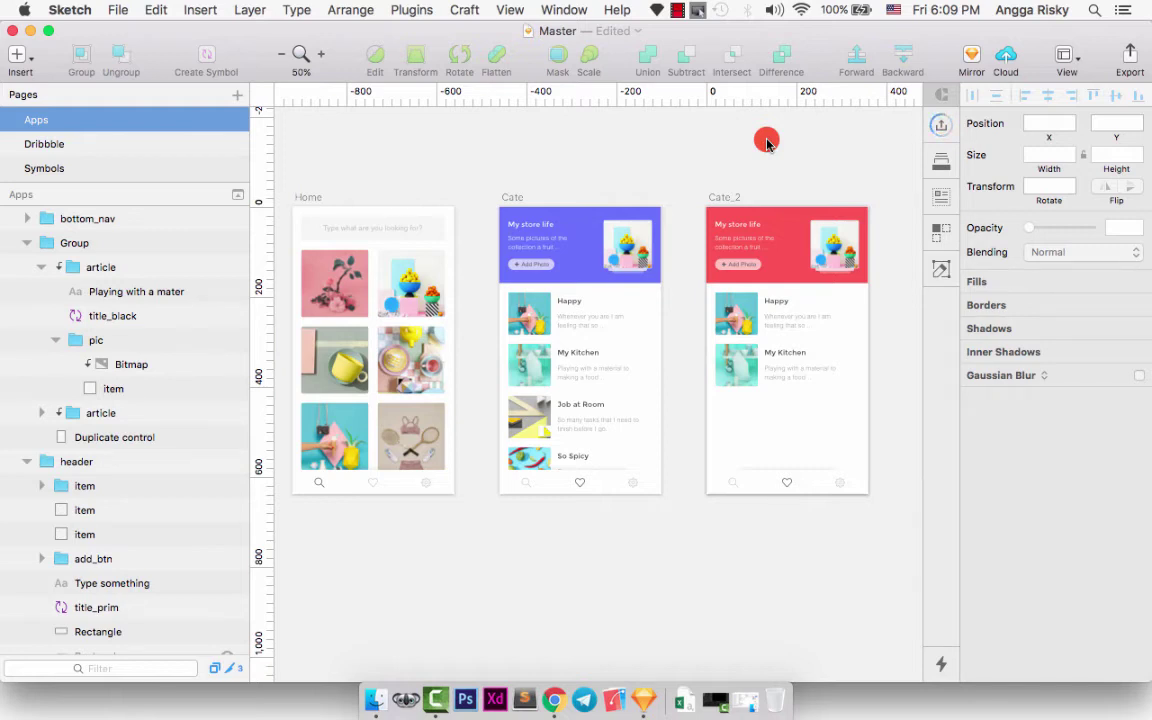
left_click(940, 125)
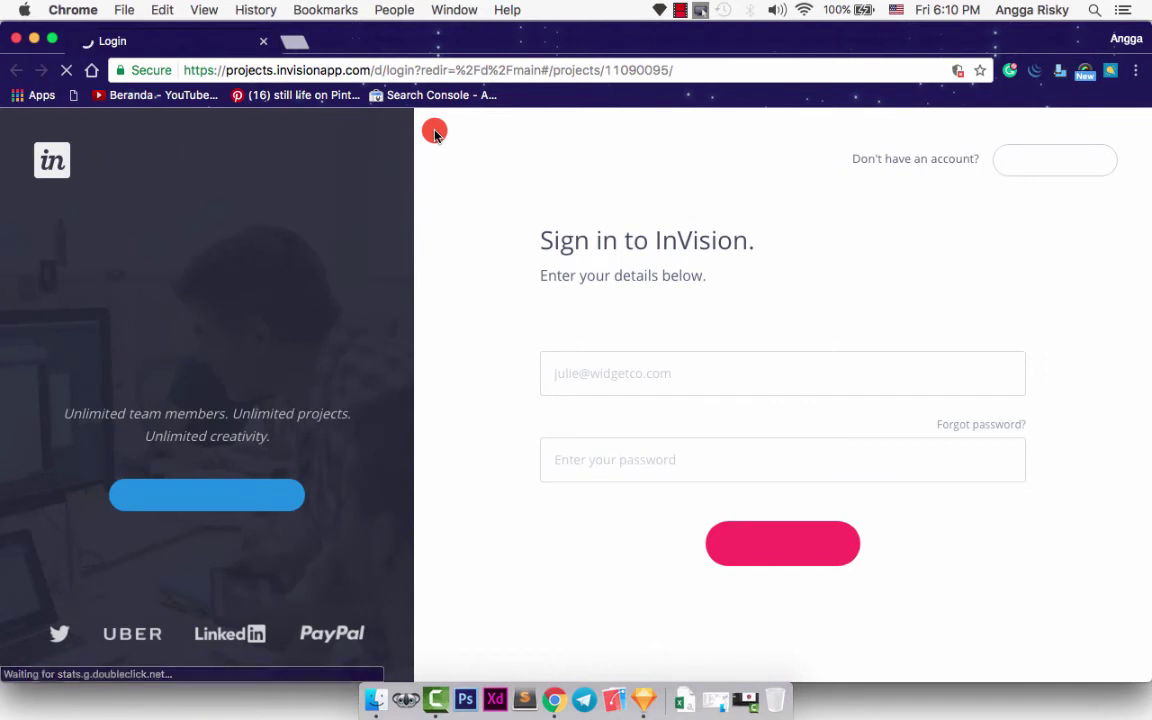
Sign in to InVision using Chrome's saved email and password autofill
left_click(632, 374)
type("a")
key("Down")
key("Return")
key("Tab")
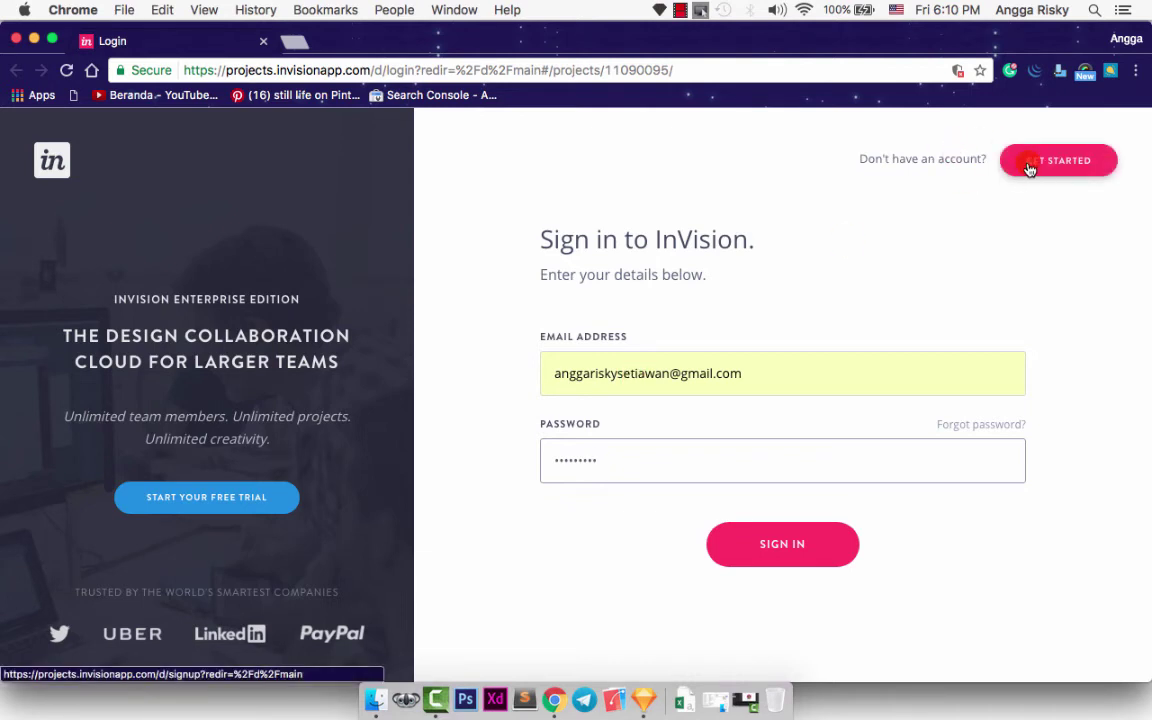
left_click(748, 560)
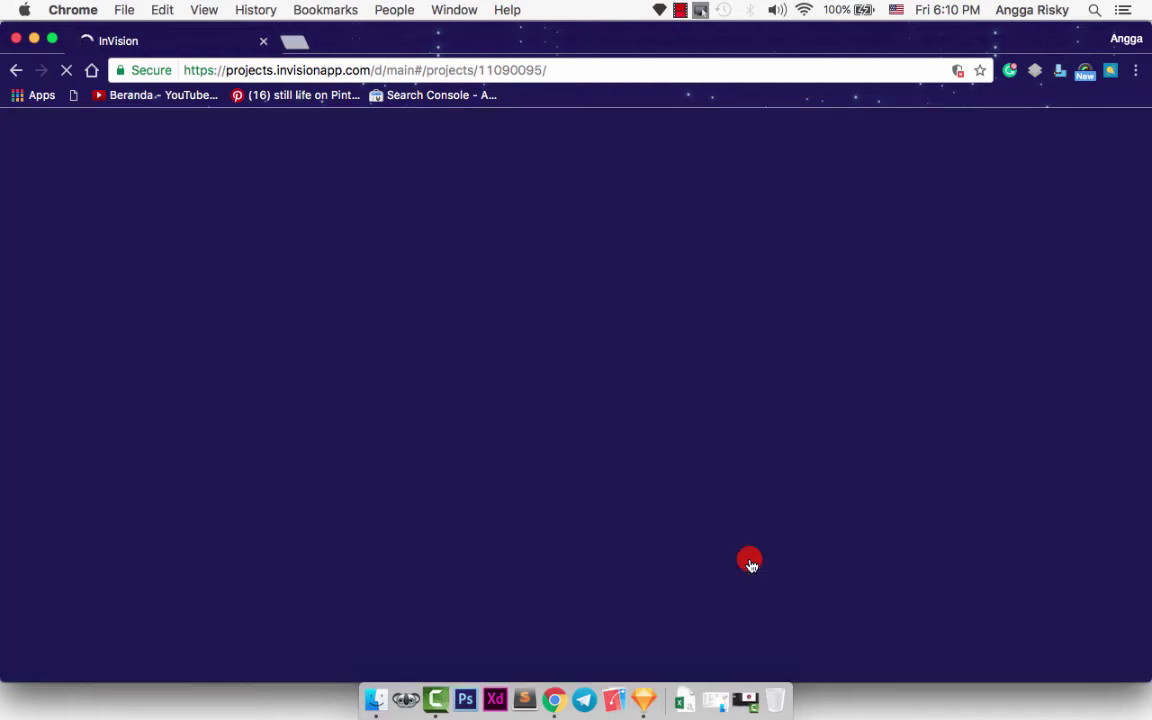
key("shift+super+2")
Test the bowl image link from Home to Cate and Cate's search icon back to Home
scroll(834, 327, "up", 3)
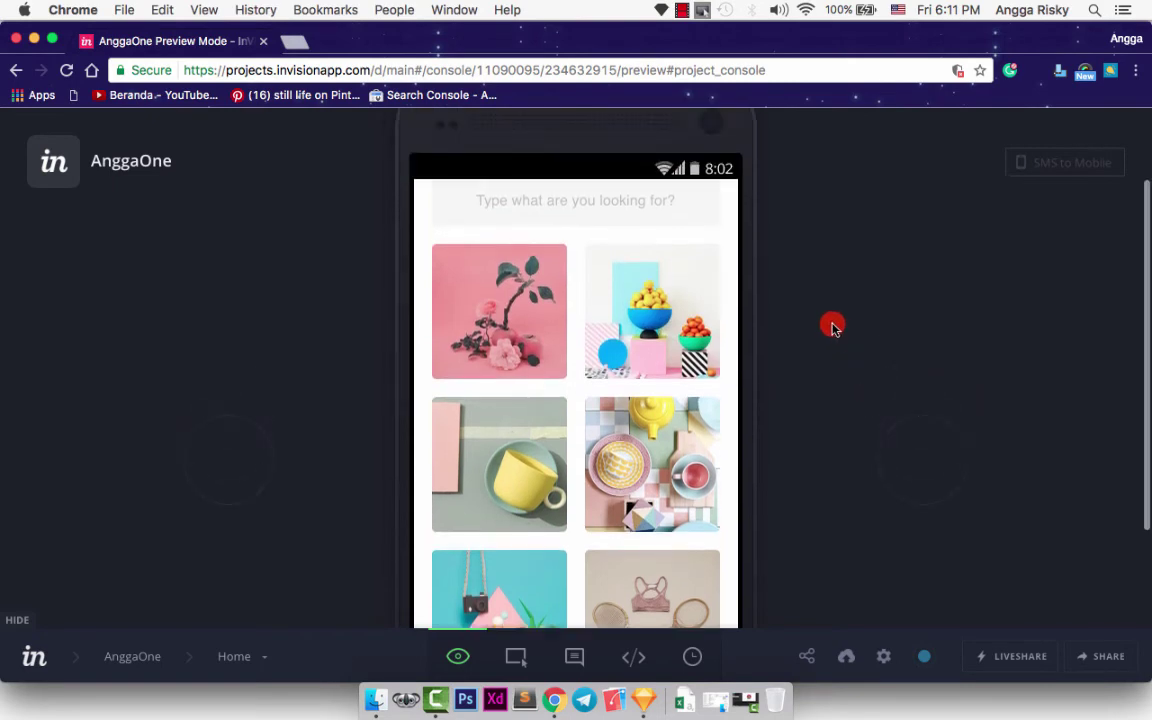
scroll(834, 327, "down", 3)
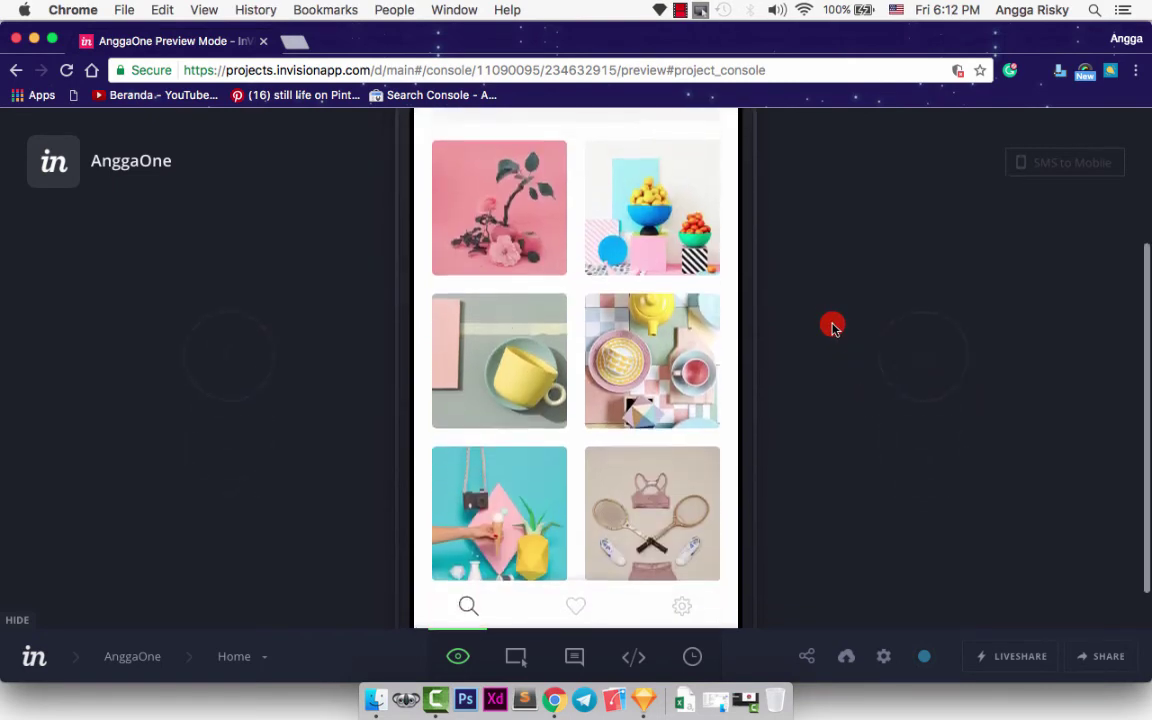
scroll(834, 327, "up", 2)
scroll(834, 327, "down", 3)
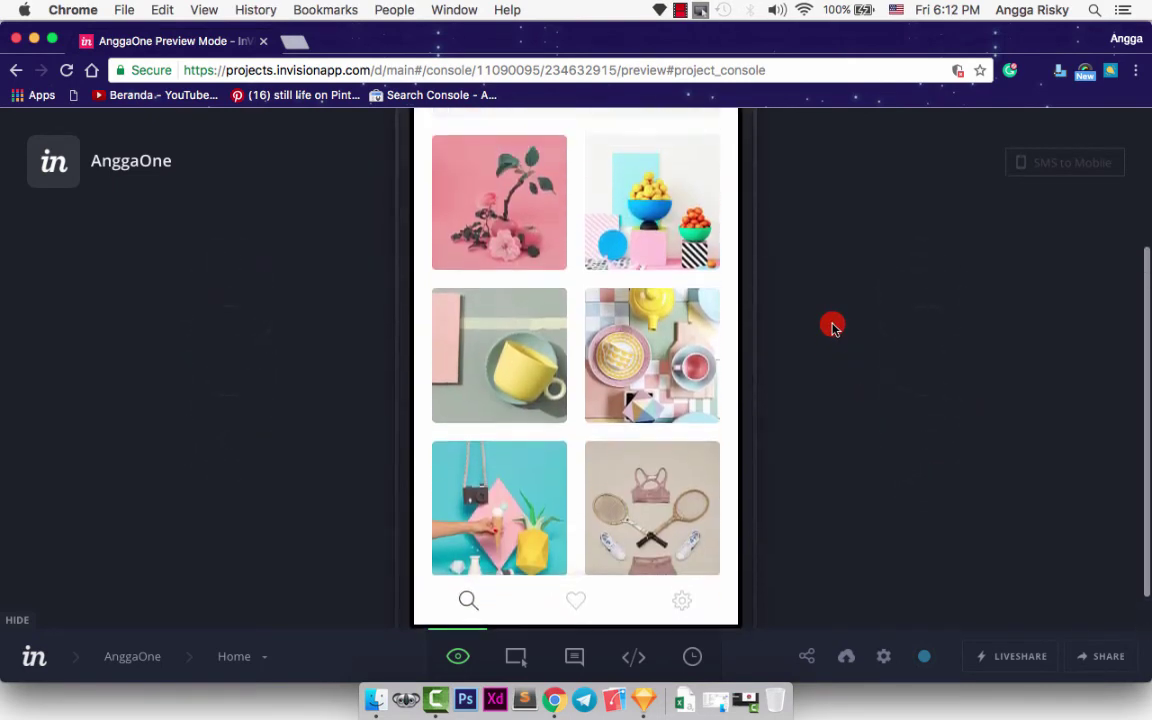
scroll(834, 327, "up", 1)
left_click(622, 190)
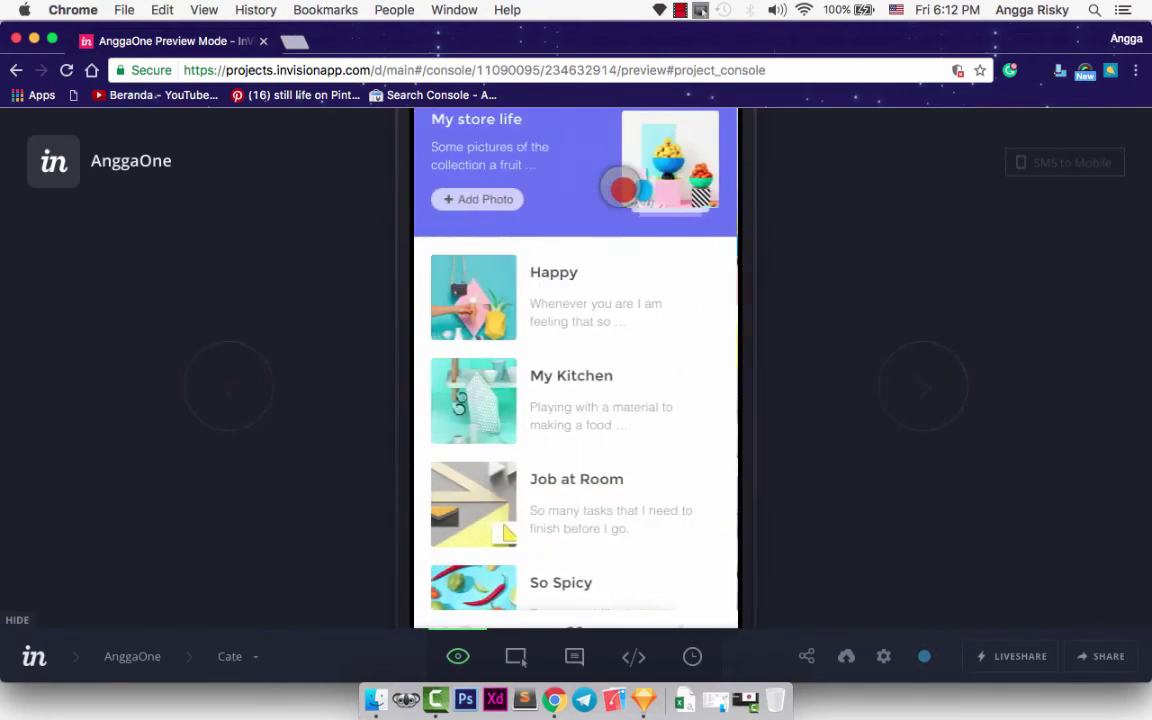
scroll(576, 175, "up", 1)
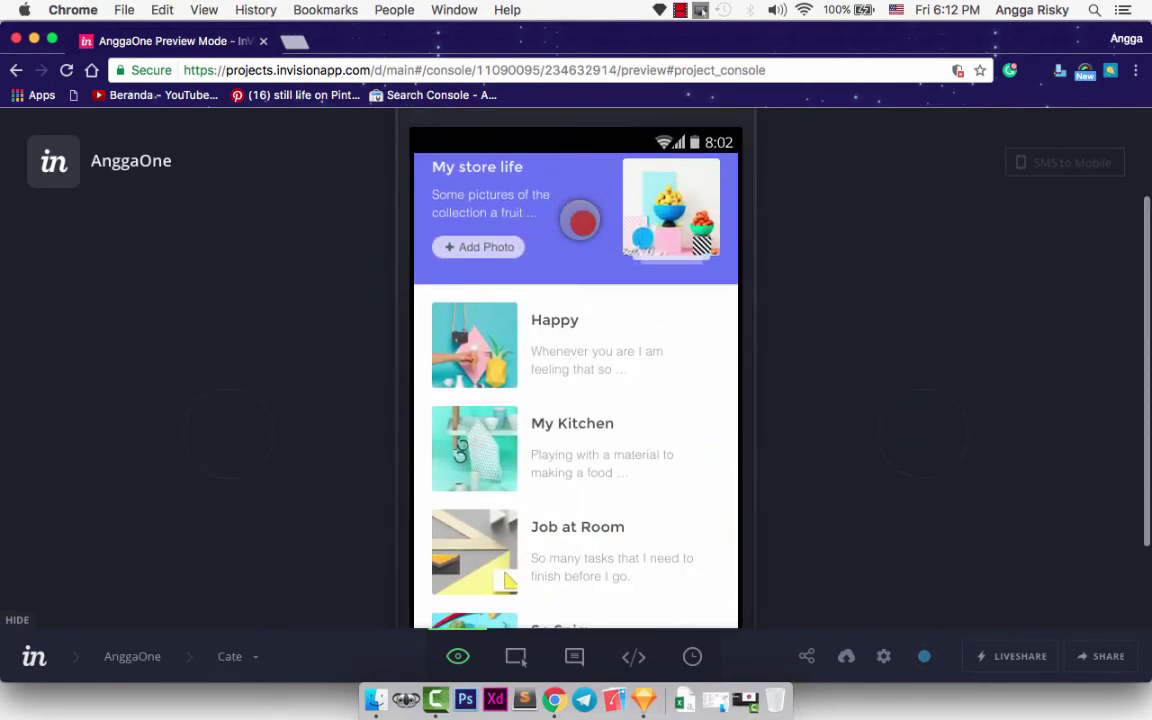
scroll(582, 222, "down", 2)
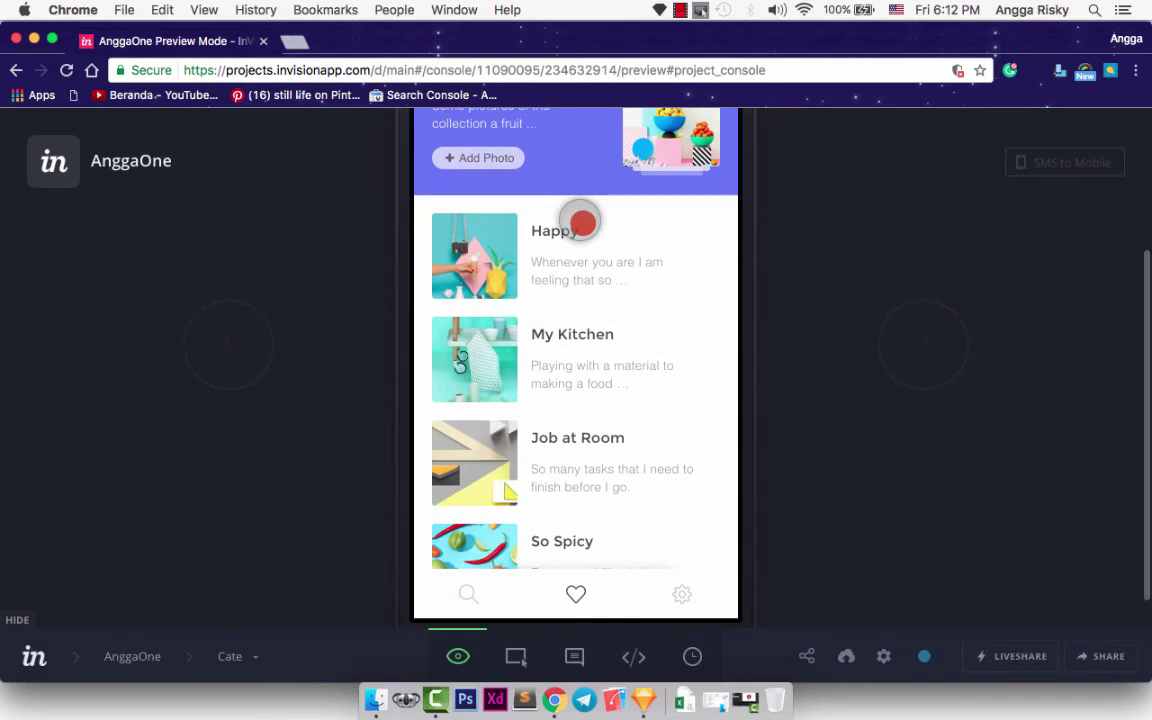
scroll(582, 223, "up", 1)
scroll(582, 223, "down", 1)
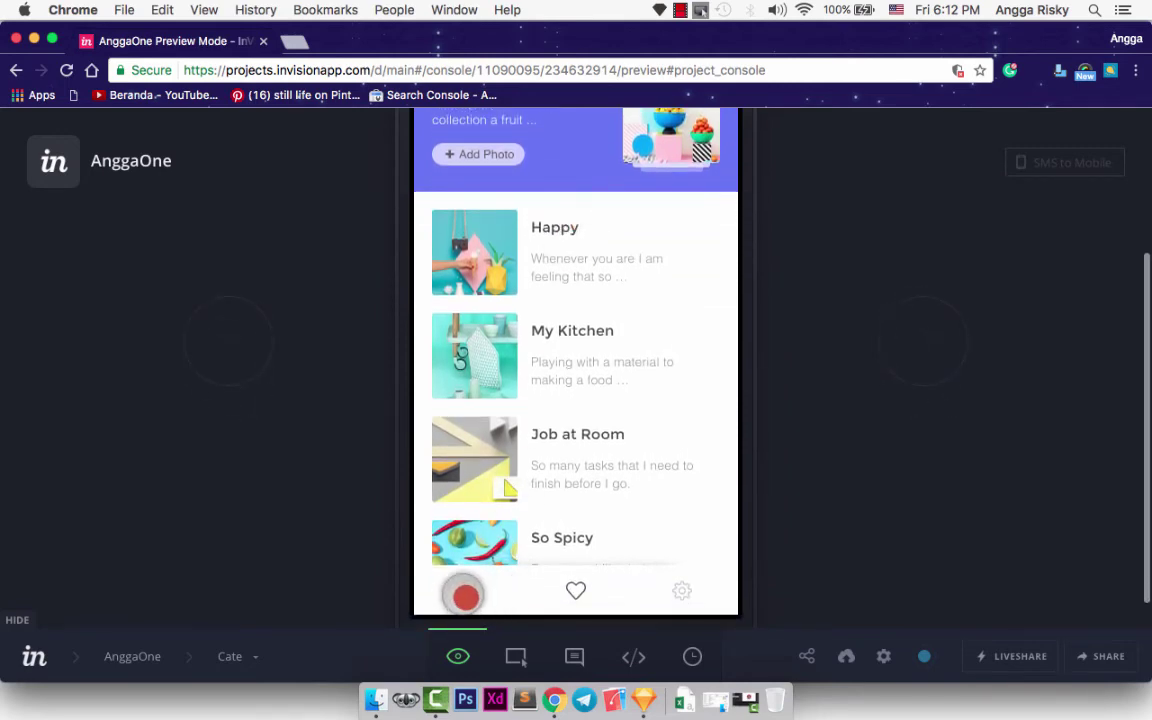
left_click(466, 597)
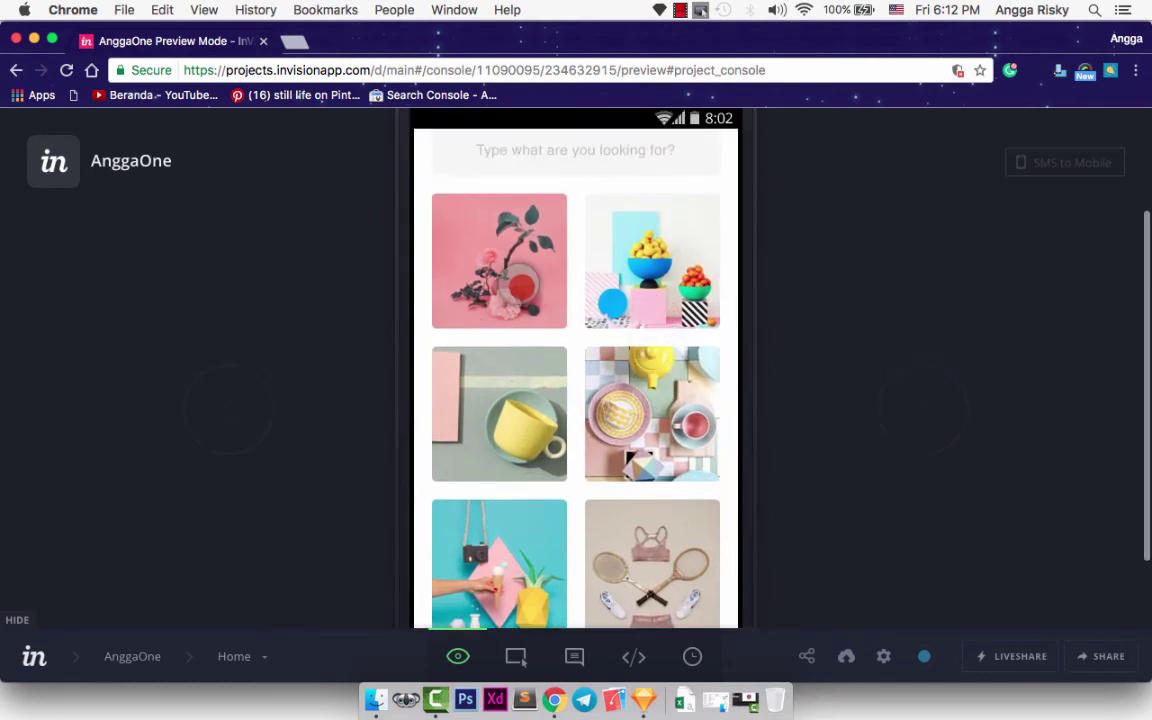
Test the first photo's link to Cate 2 and its search icon back to Home
left_click(521, 288)
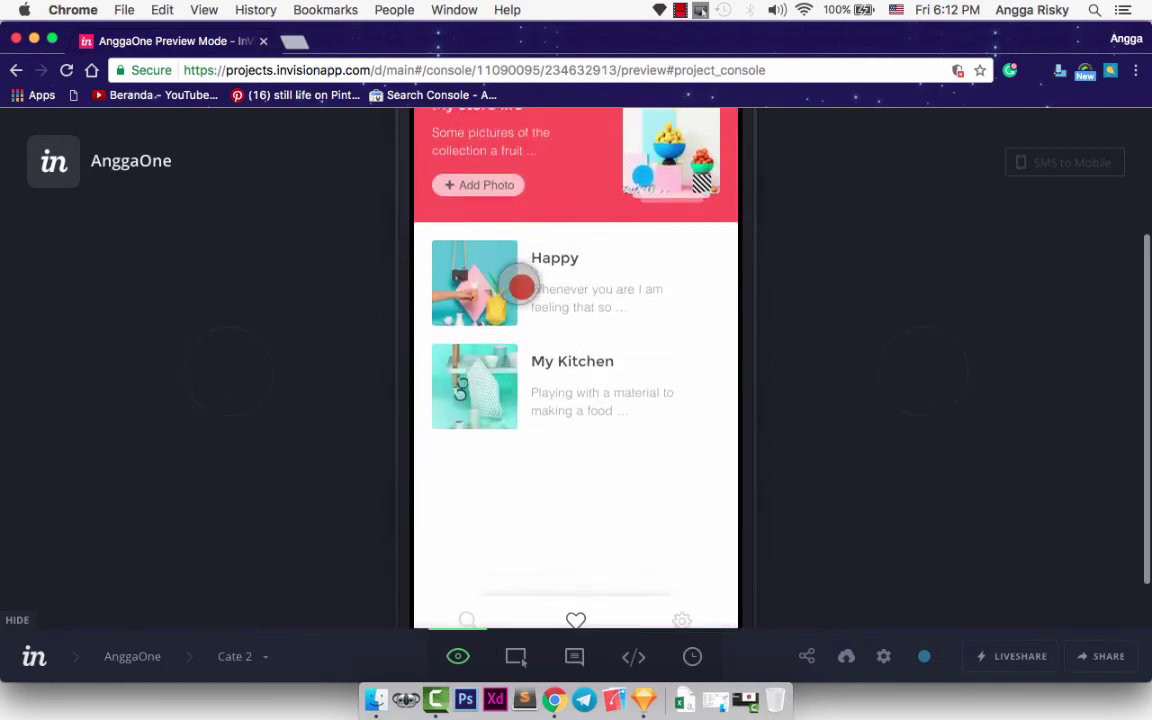
scroll(521, 288, "down", 2)
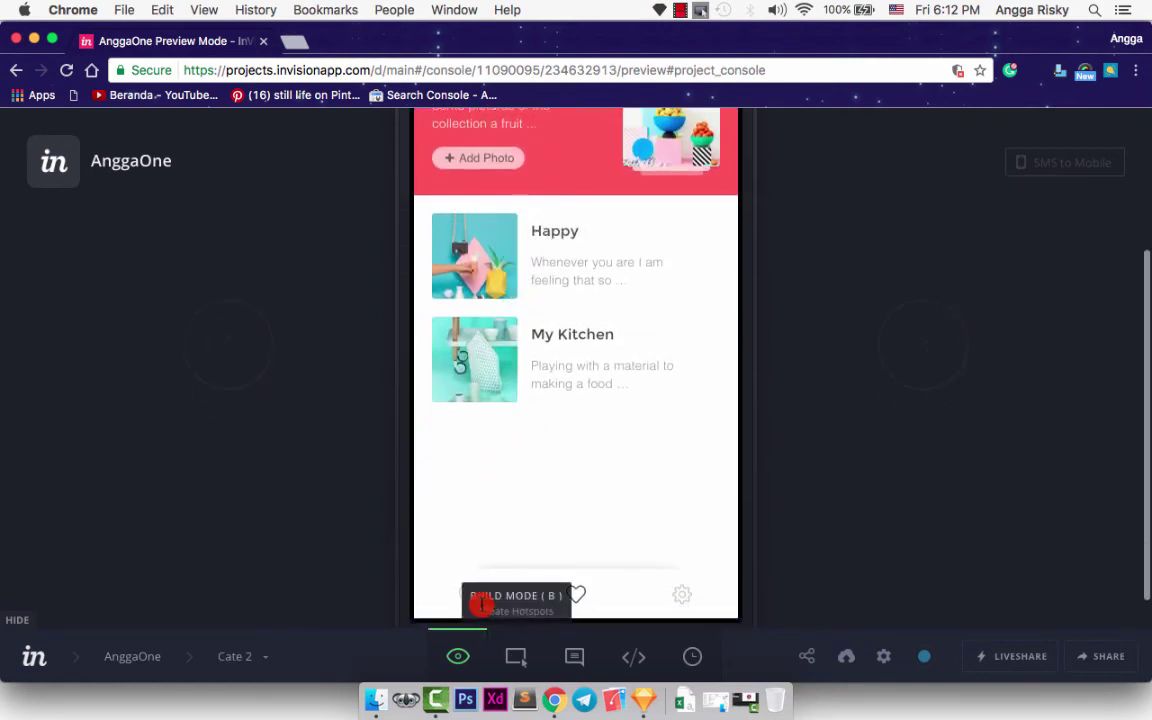
left_click(470, 592)
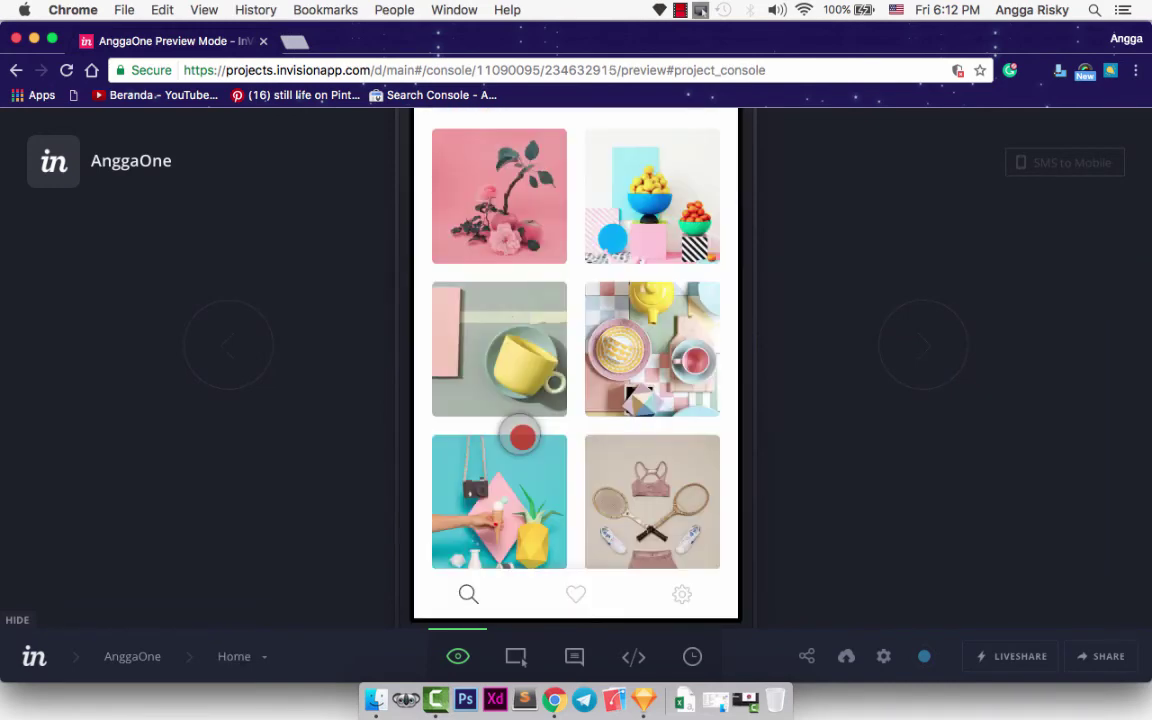
scroll(522, 436, "down", 2)
scroll(522, 436, "down", 2)
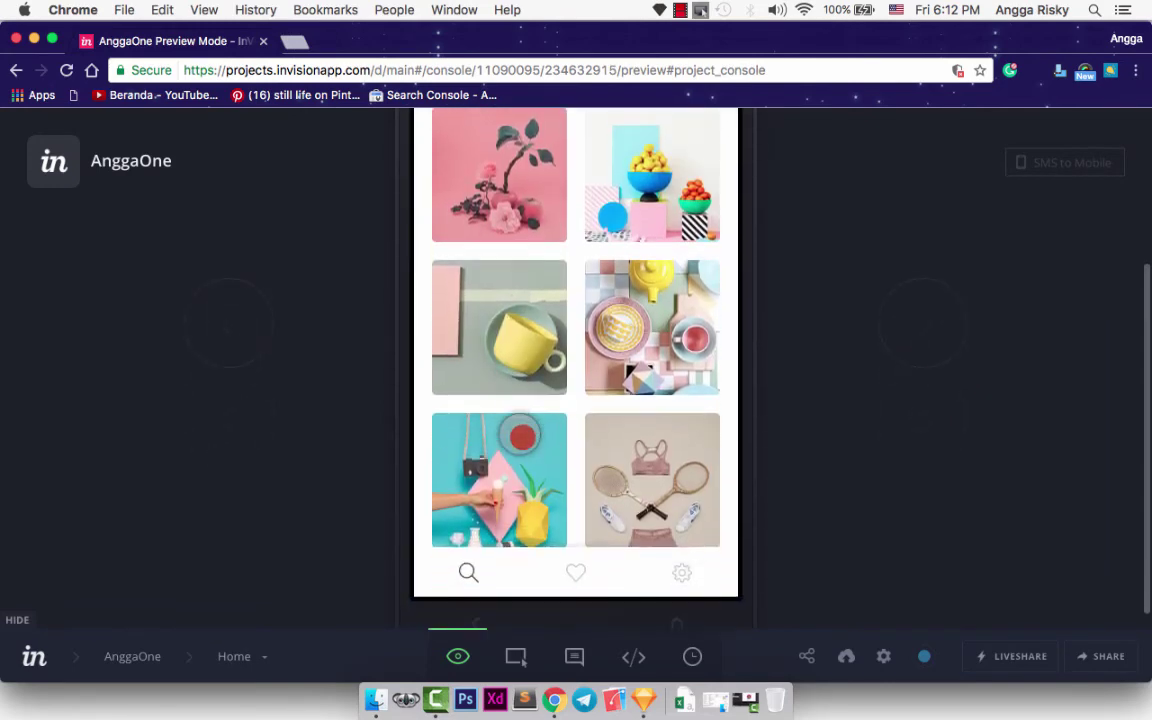
Pin the comment 'Please make sure the image is free-copyright' on Home's pink flower image
left_click(573, 657)
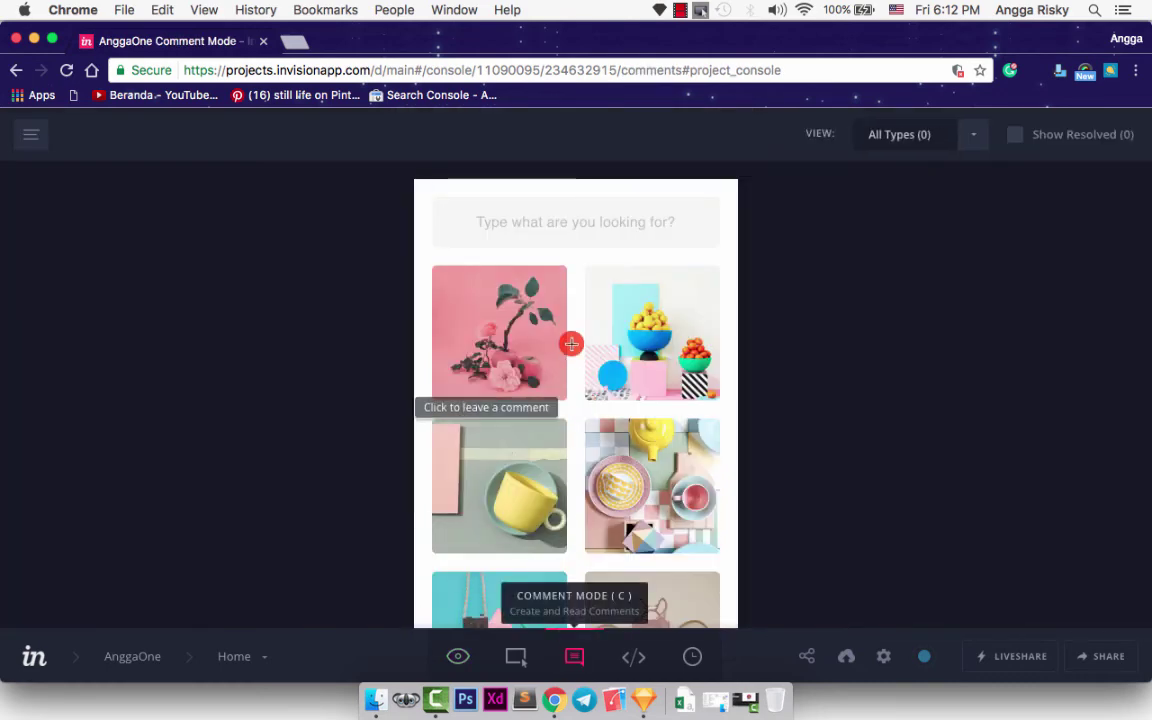
scroll(571, 336, "down", 1)
left_click(518, 303)
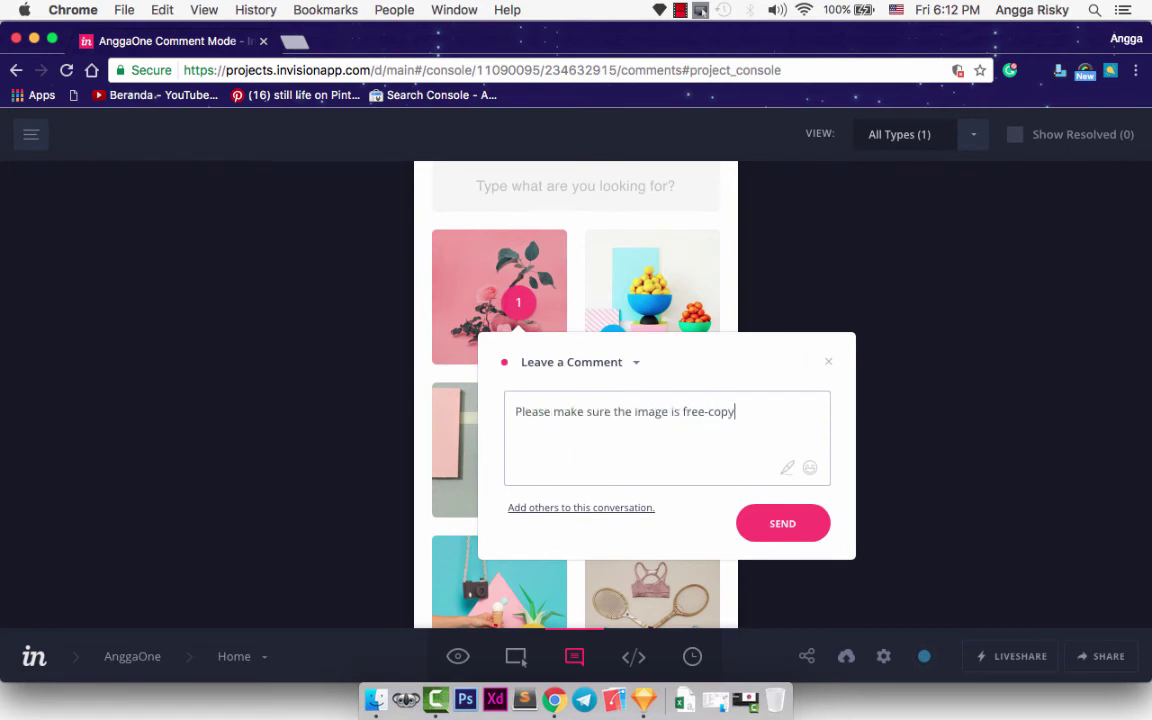
left_click(784, 524)
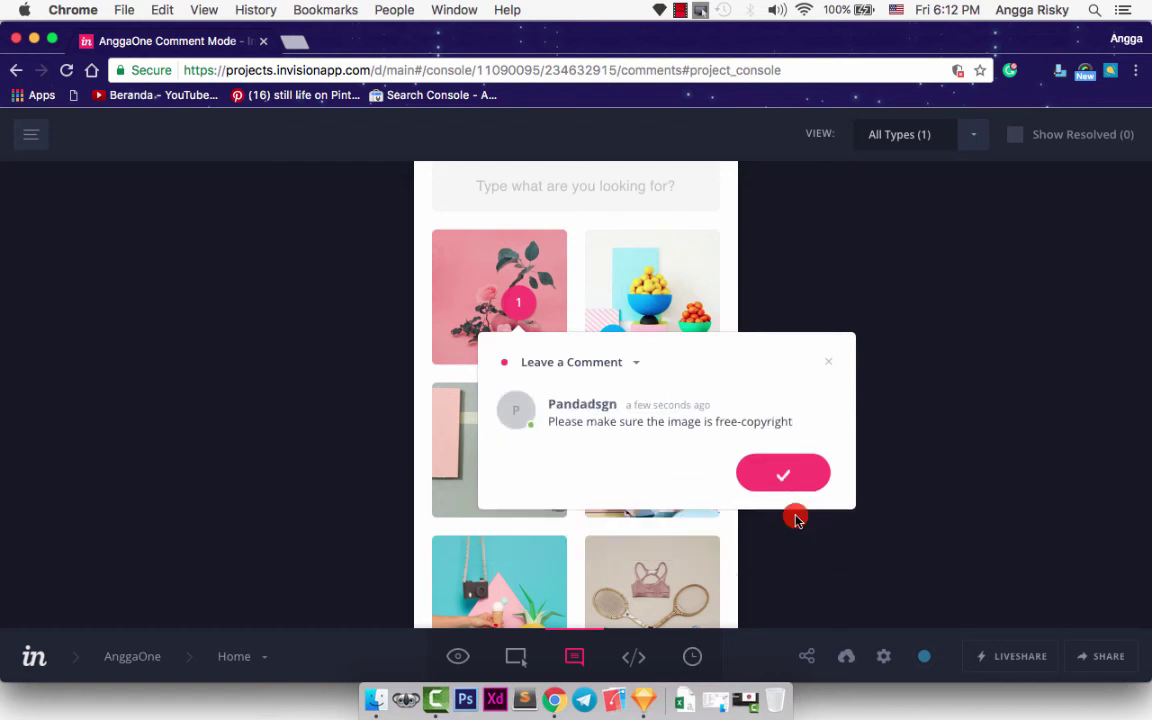
left_click(802, 465)
scroll(676, 599, "down", 2)
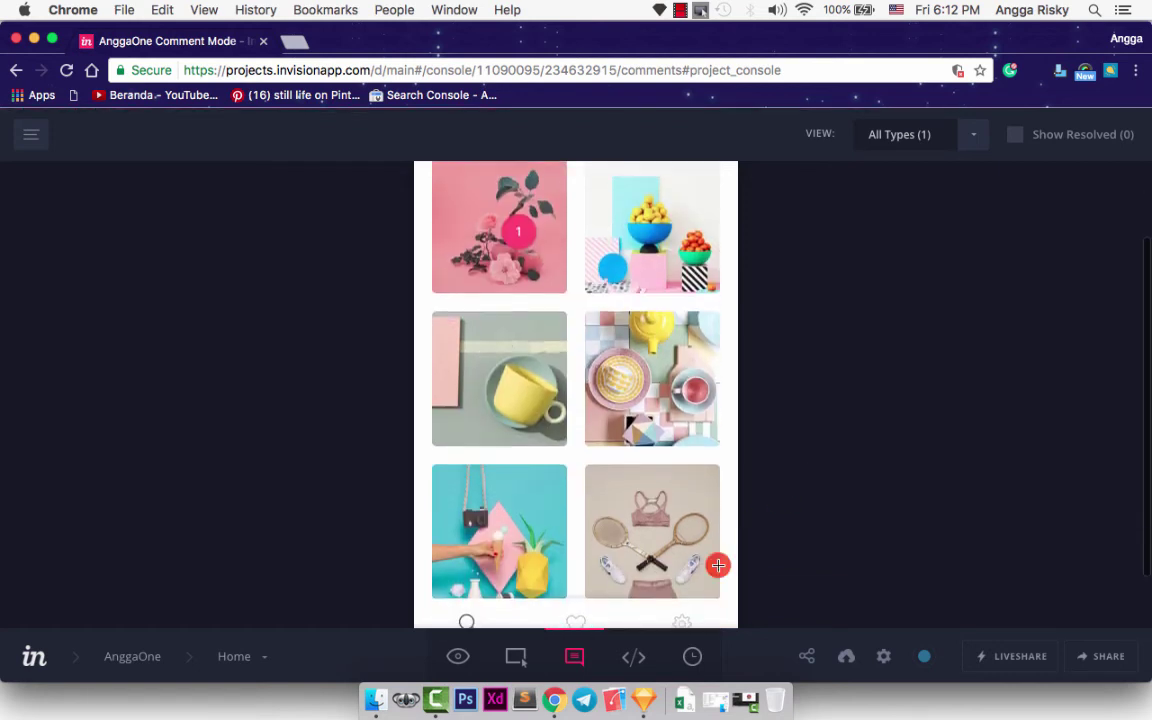
Return to Preview Mode and open the Cate screen from the second image
left_click(463, 660)
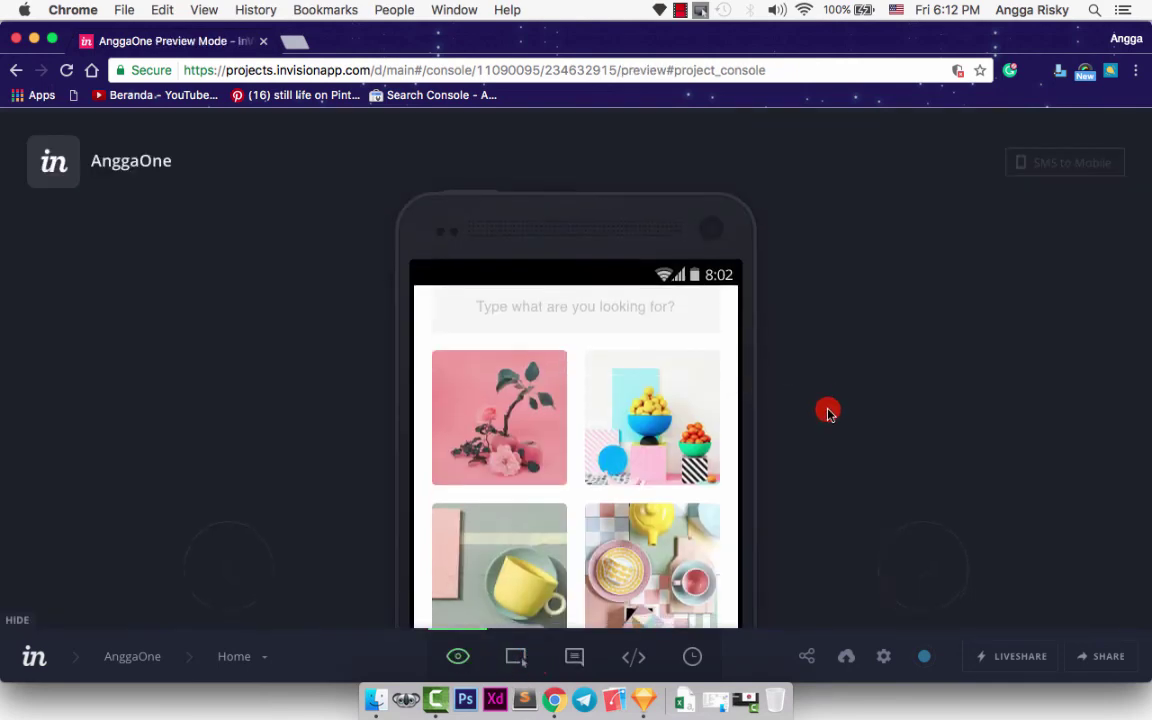
left_click(650, 338)
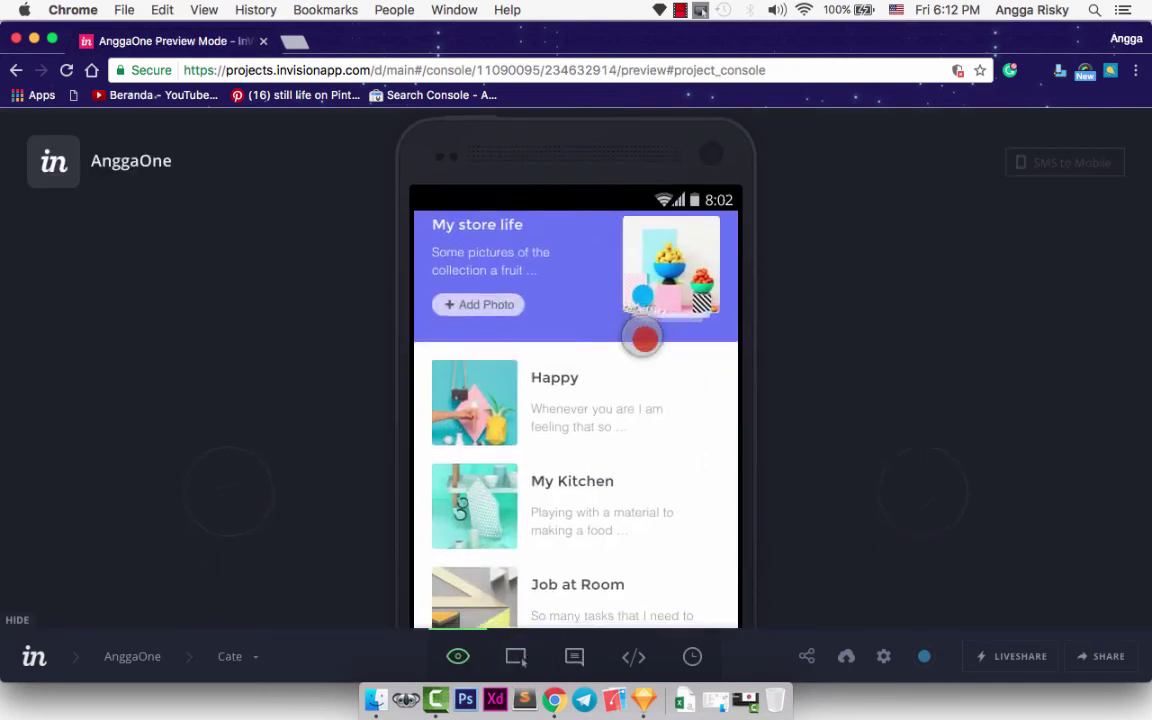
scroll(586, 590, "down", 2)
Pin the comment 'are you sure the colors is matching?' beside Cate's Add Photo button
left_click(575, 656)
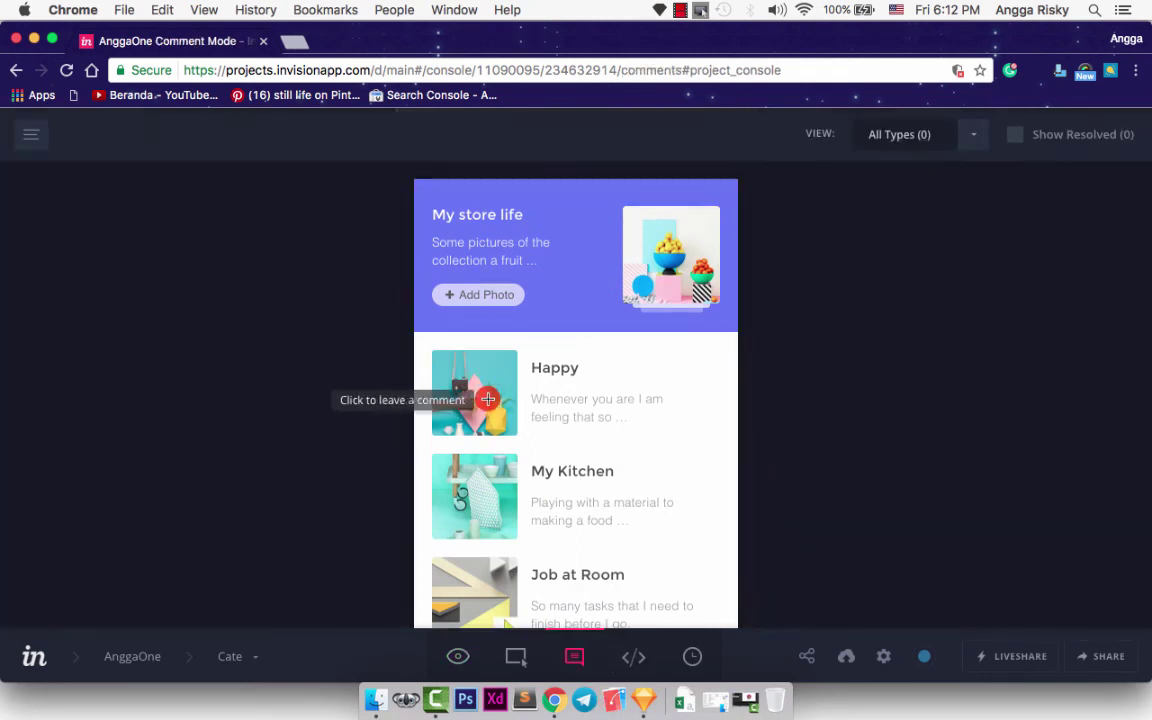
left_click(512, 296)
type("are y")
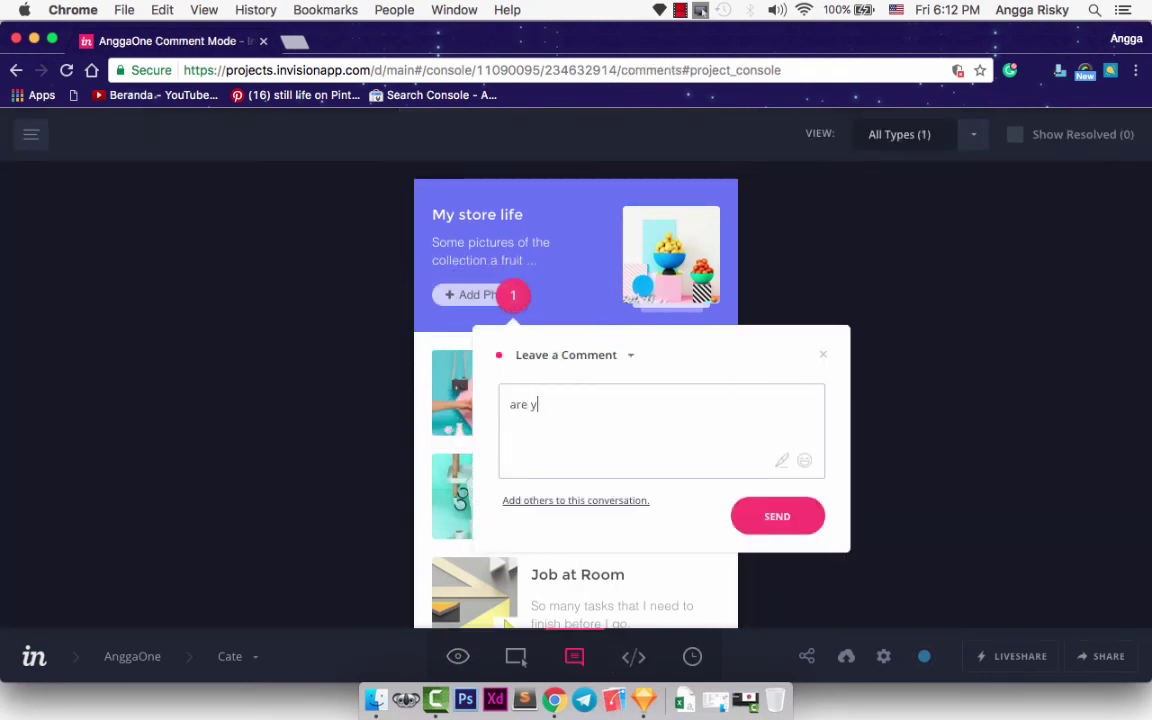
type("ou sure the color is matching?")
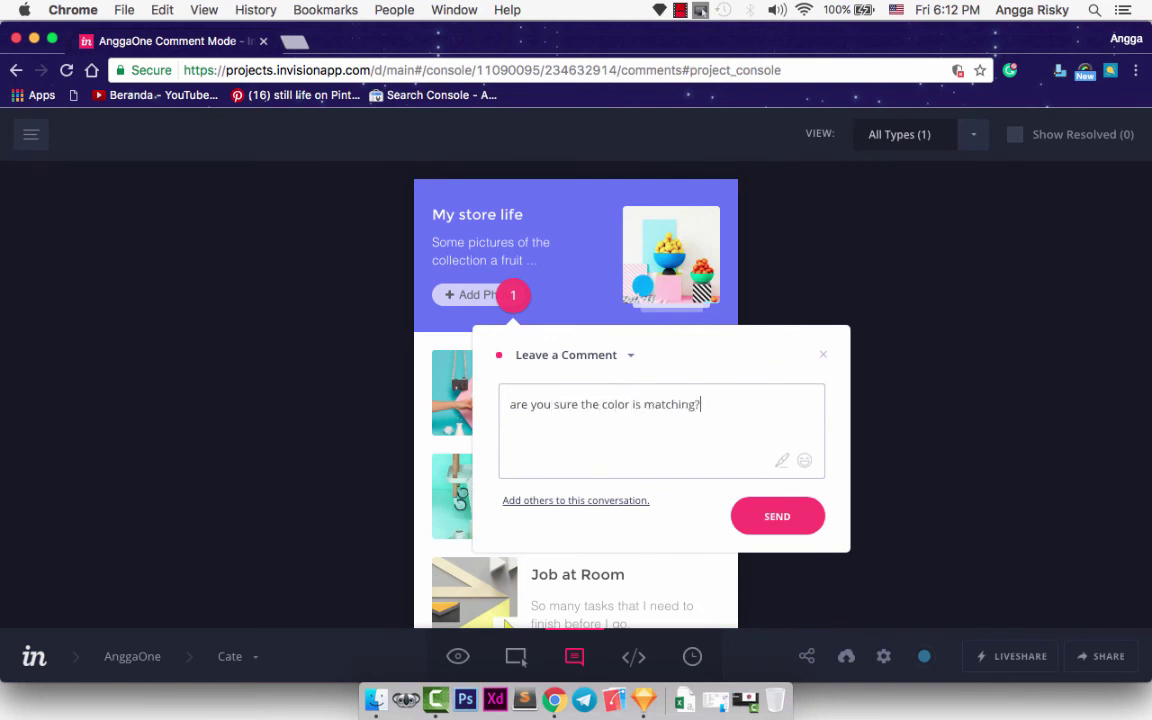
left_click(627, 404)
type("s")
left_click(770, 515)
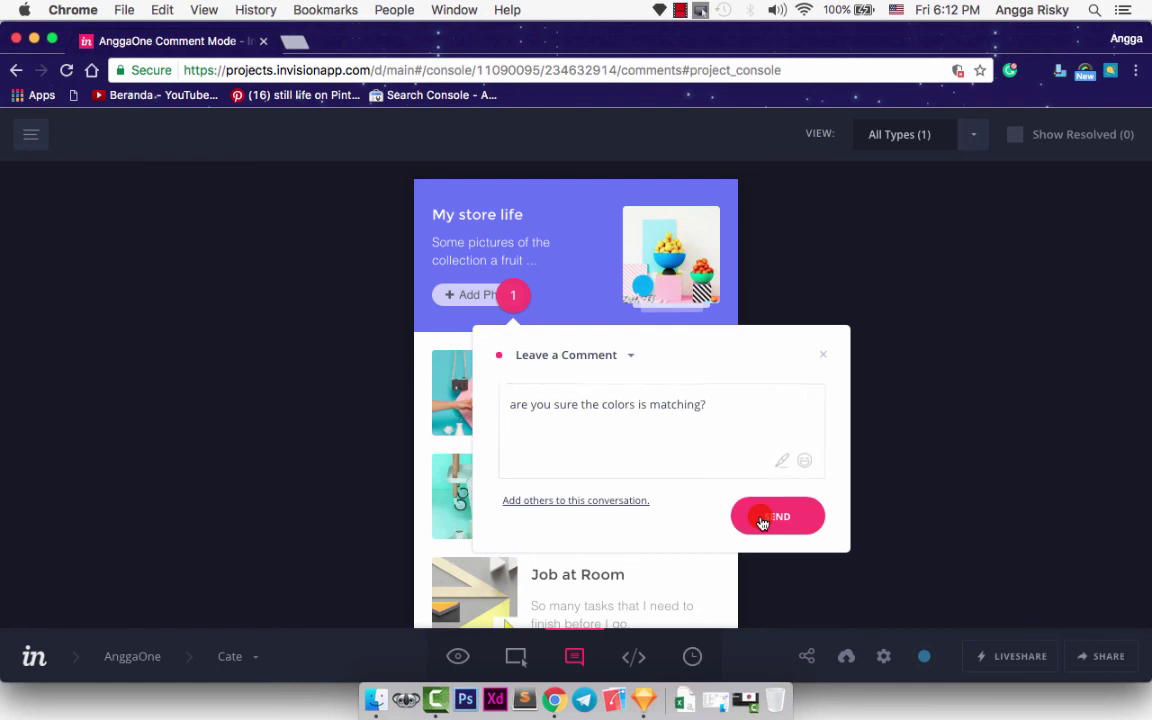
left_click(828, 350)
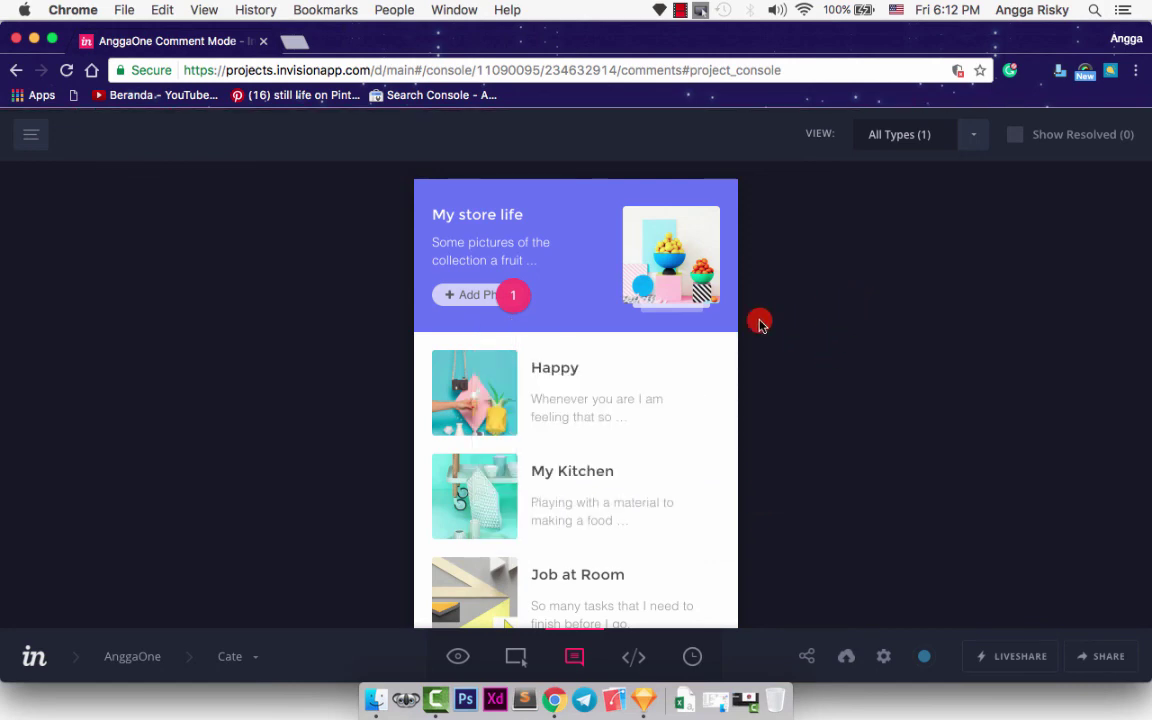
scroll(760, 322, "down", 1)
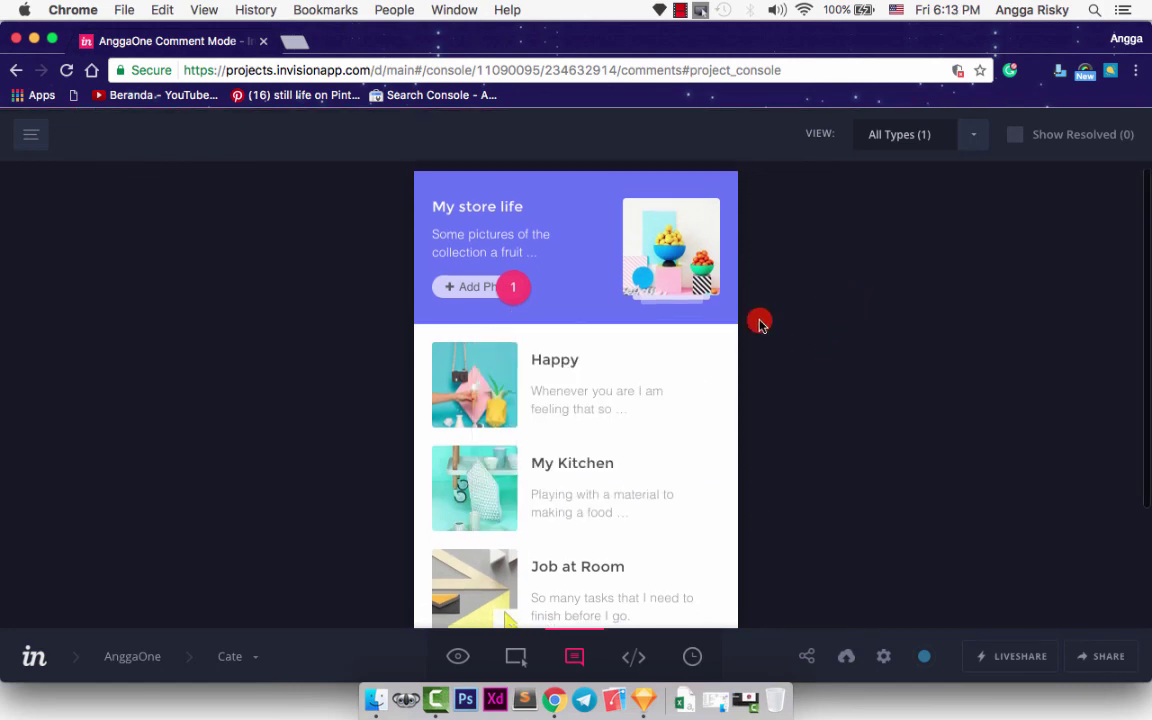
Switch back to Sketch and close the Craft Sync panel to reveal the Master artboards
left_click(637, 700)
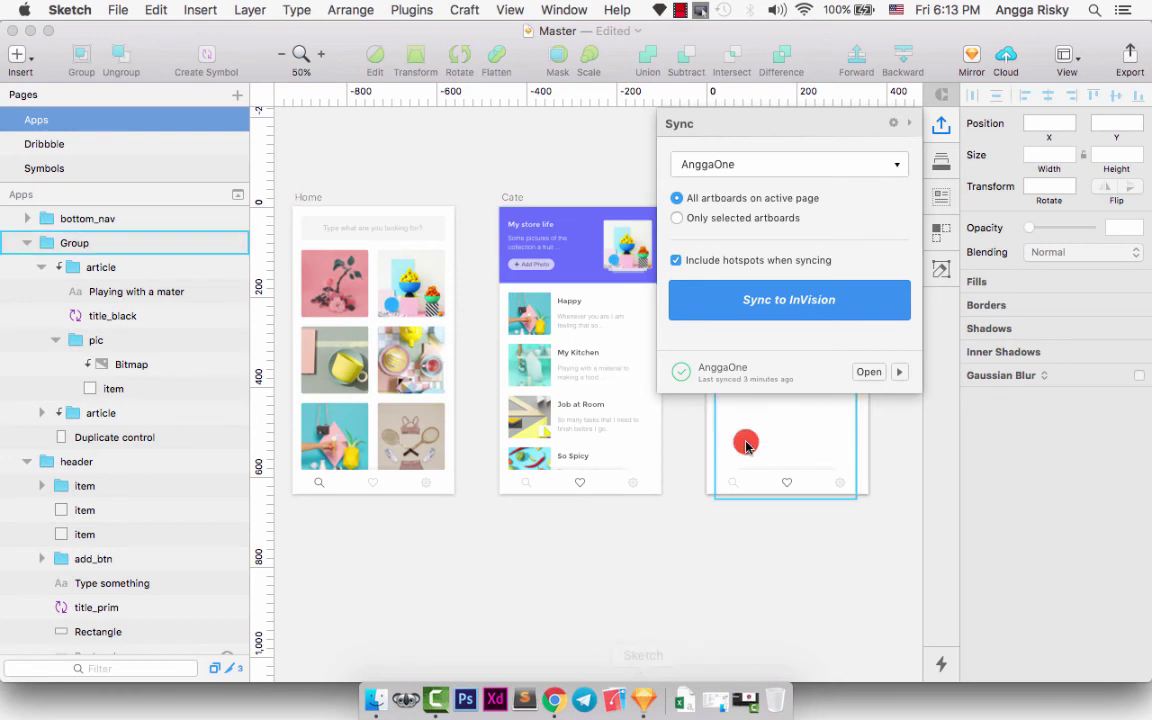
left_click(944, 133)
scroll(725, 137, "left", 1)
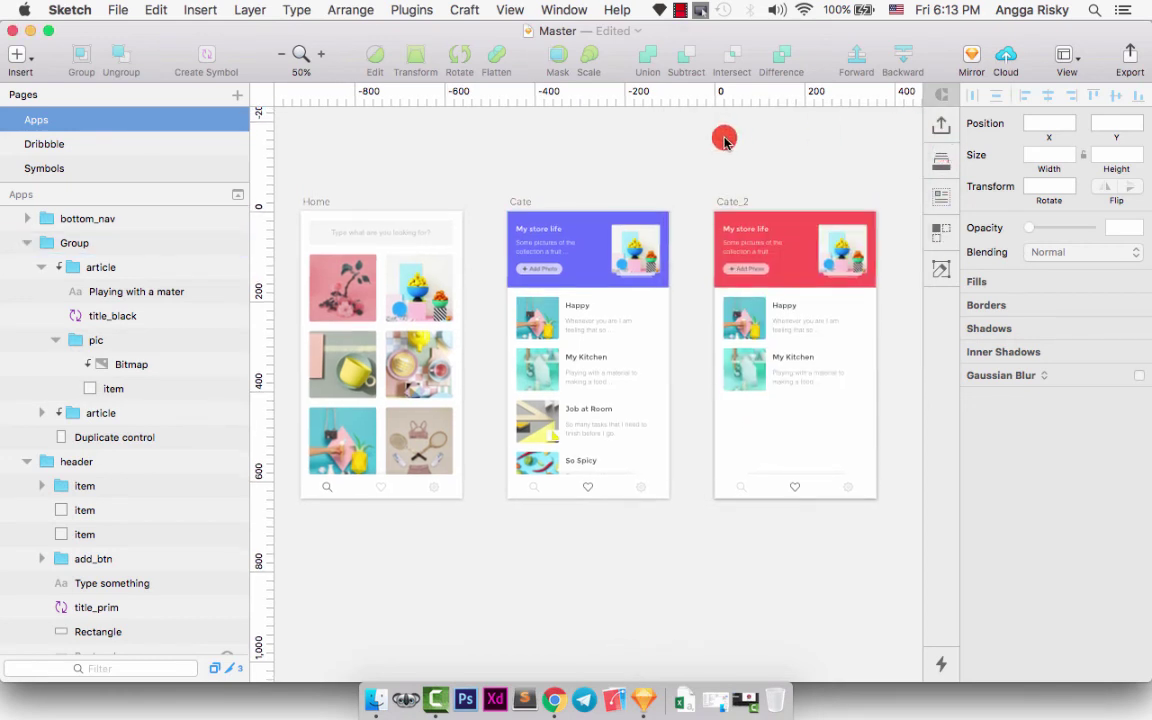